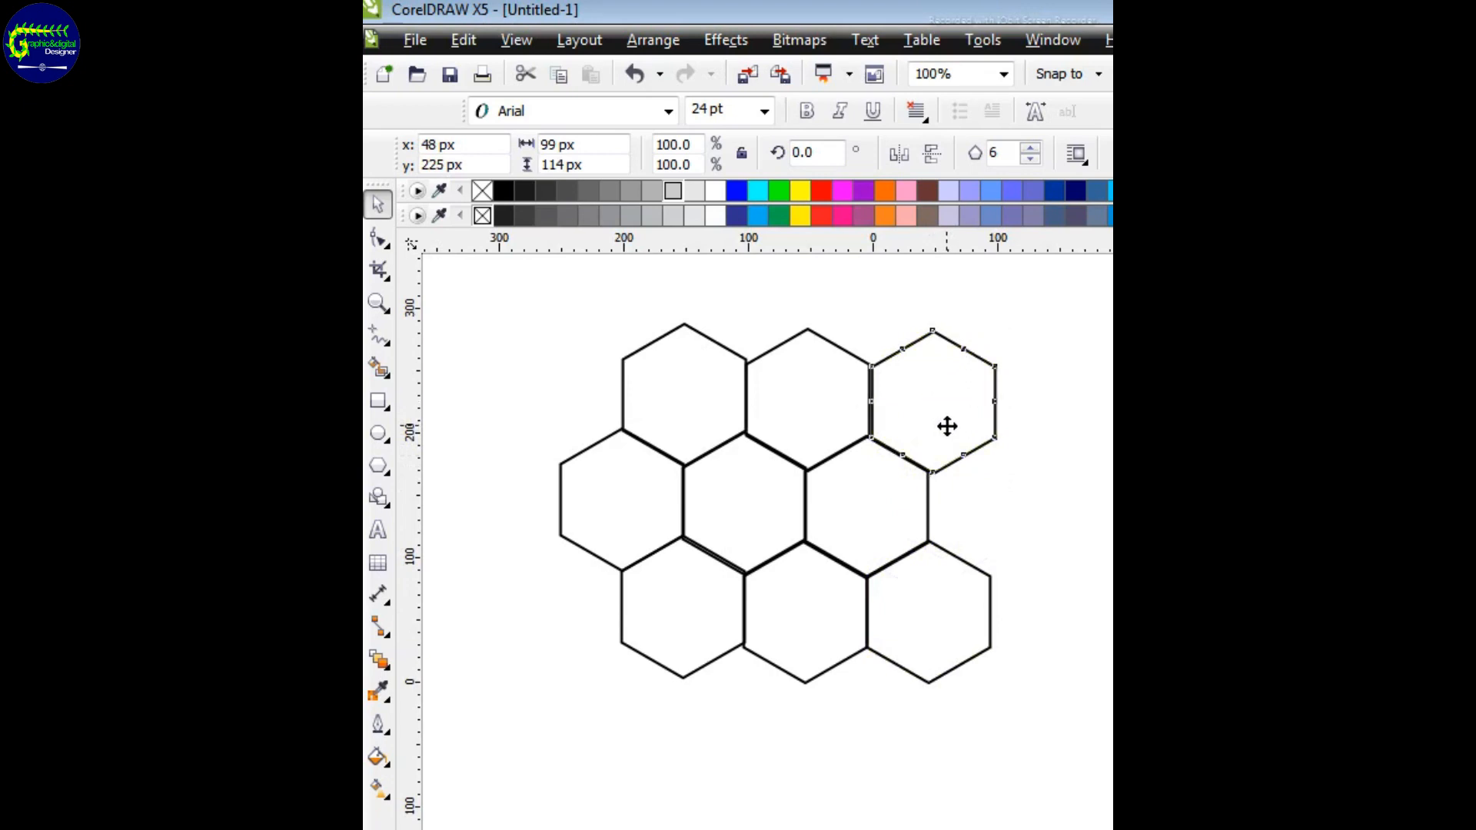
Duplicate the hexagon repeatedly to extend the honeycomb with further cells around and below the existing three rows
drag(947, 426, 877, 727)
click(743, 715)
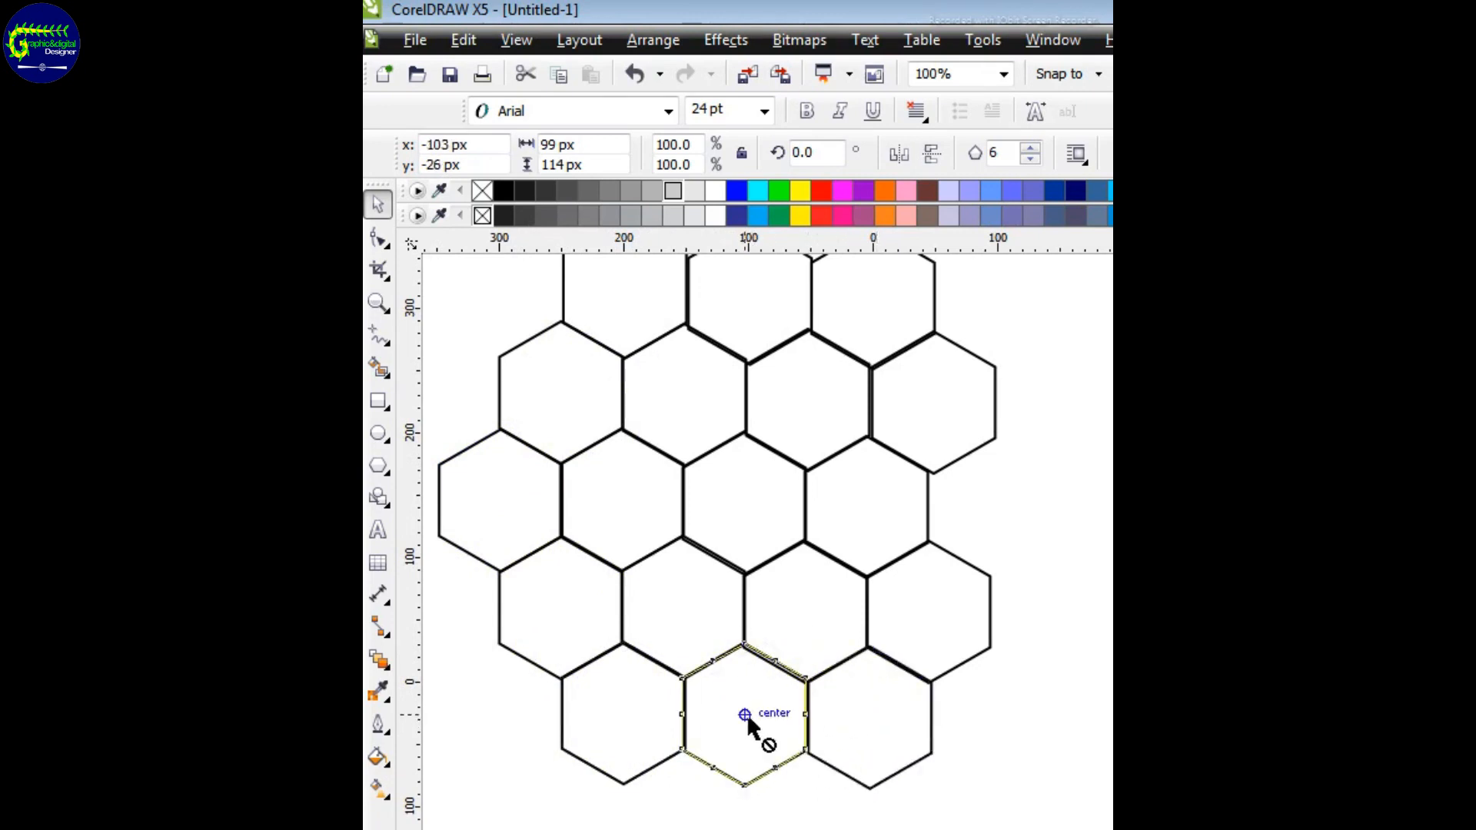
mouse_move(749, 718)
mouse_down()
mouse_move(748, 731)
mouse_move(743, 716)
mouse_up()
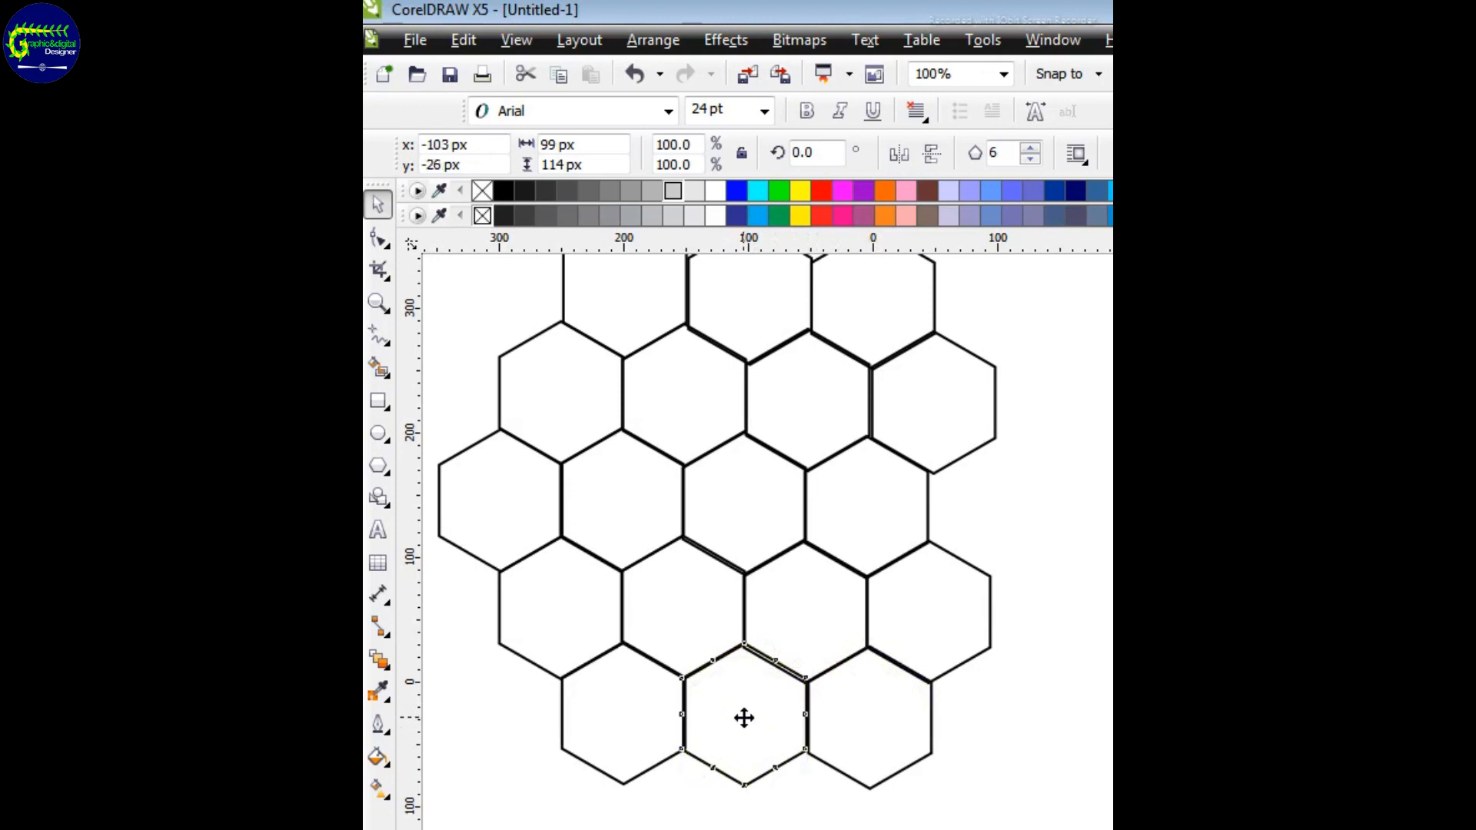
drag(738, 719, 924, 798)
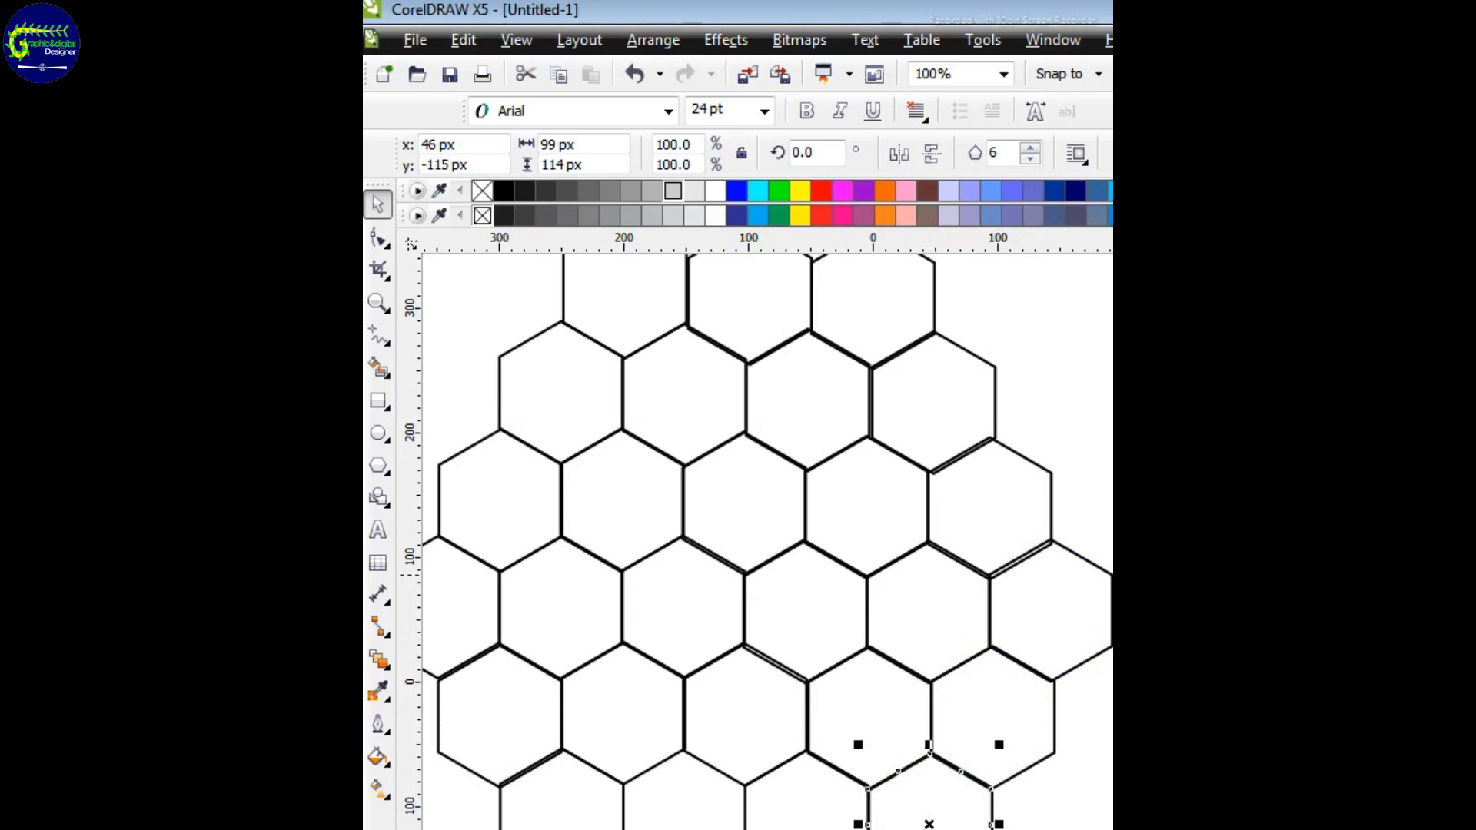
Shift the hexagon at the right end of the widest row so its edges line up with its neighbours
scroll(1111, 574, up, 1)
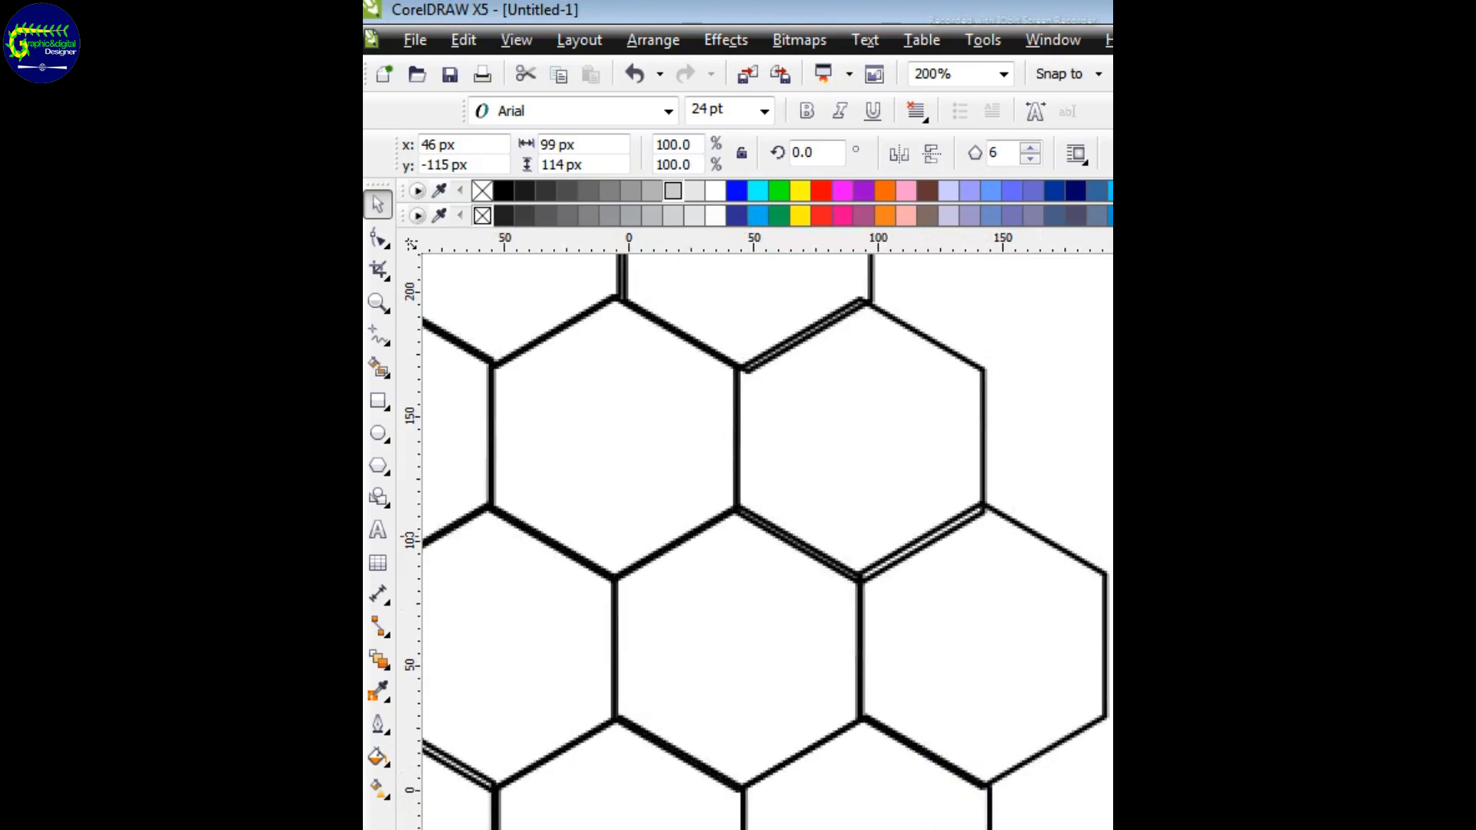
click(998, 636)
drag(998, 636, 1007, 648)
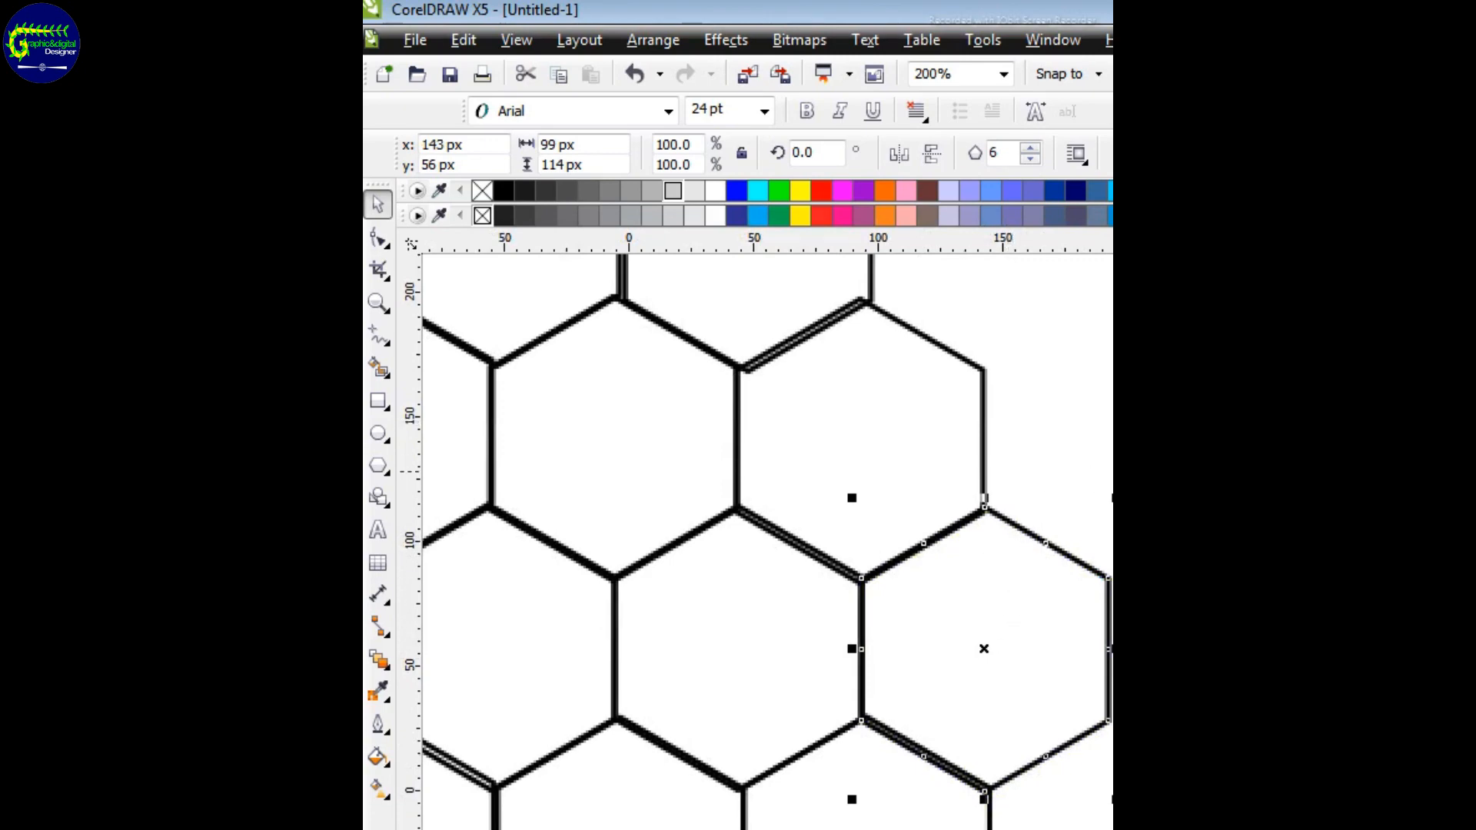
Copy the hexagon into the gap in the sixth row and add a row of three hexagons below it
key(z)
right_click(912, 406)
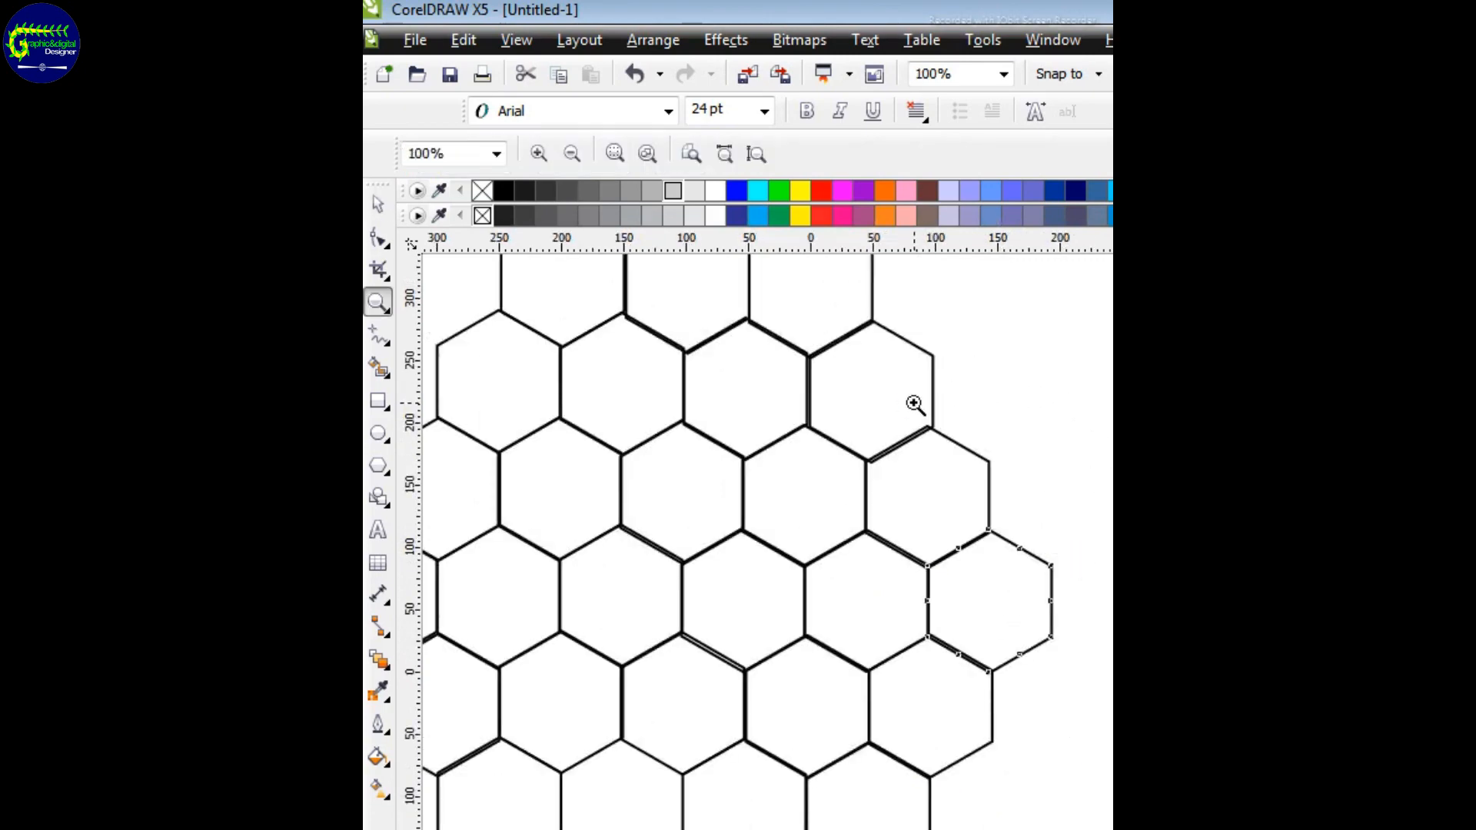
right_click(861, 418)
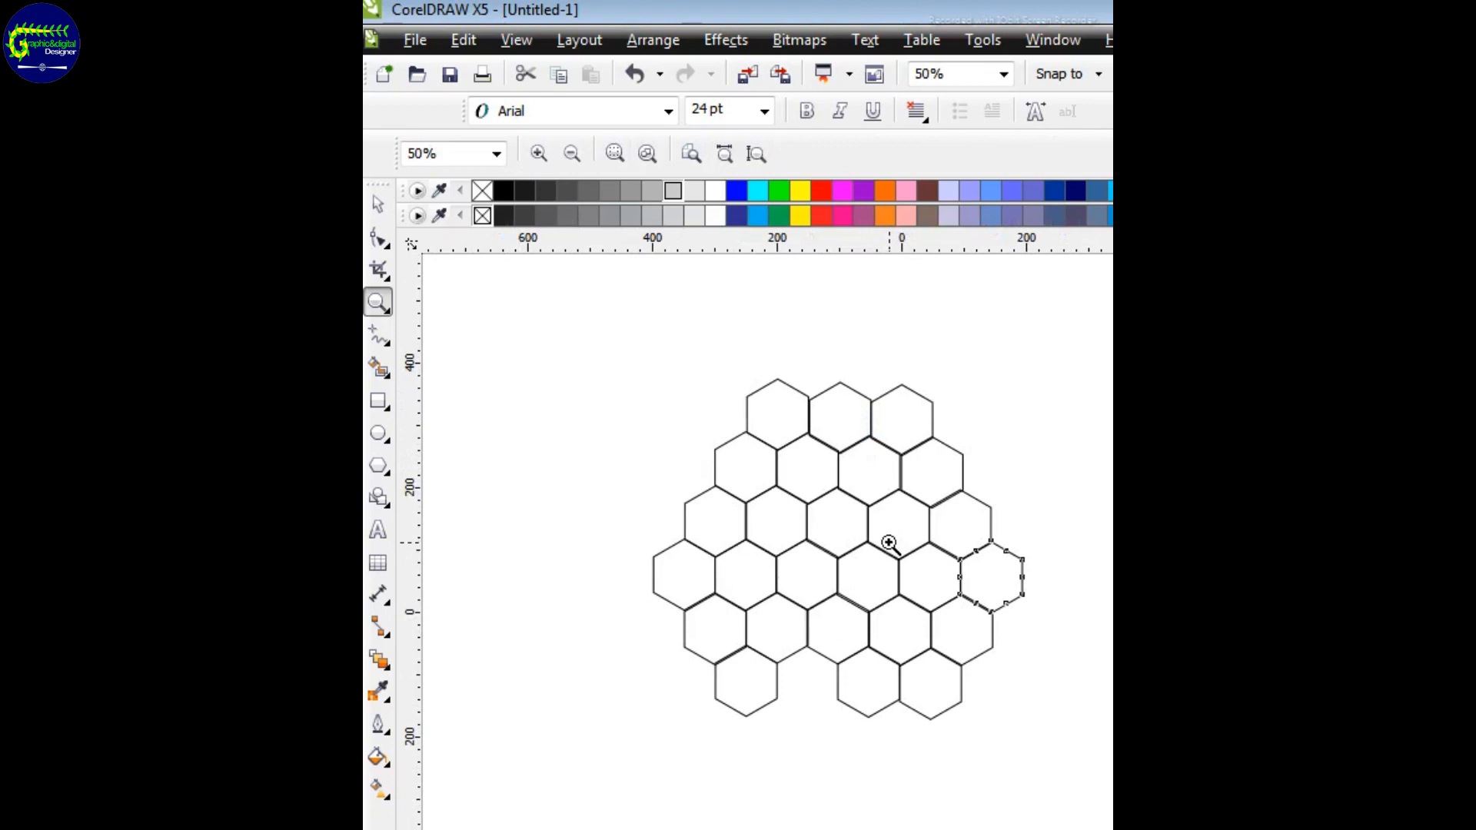
click(377, 204)
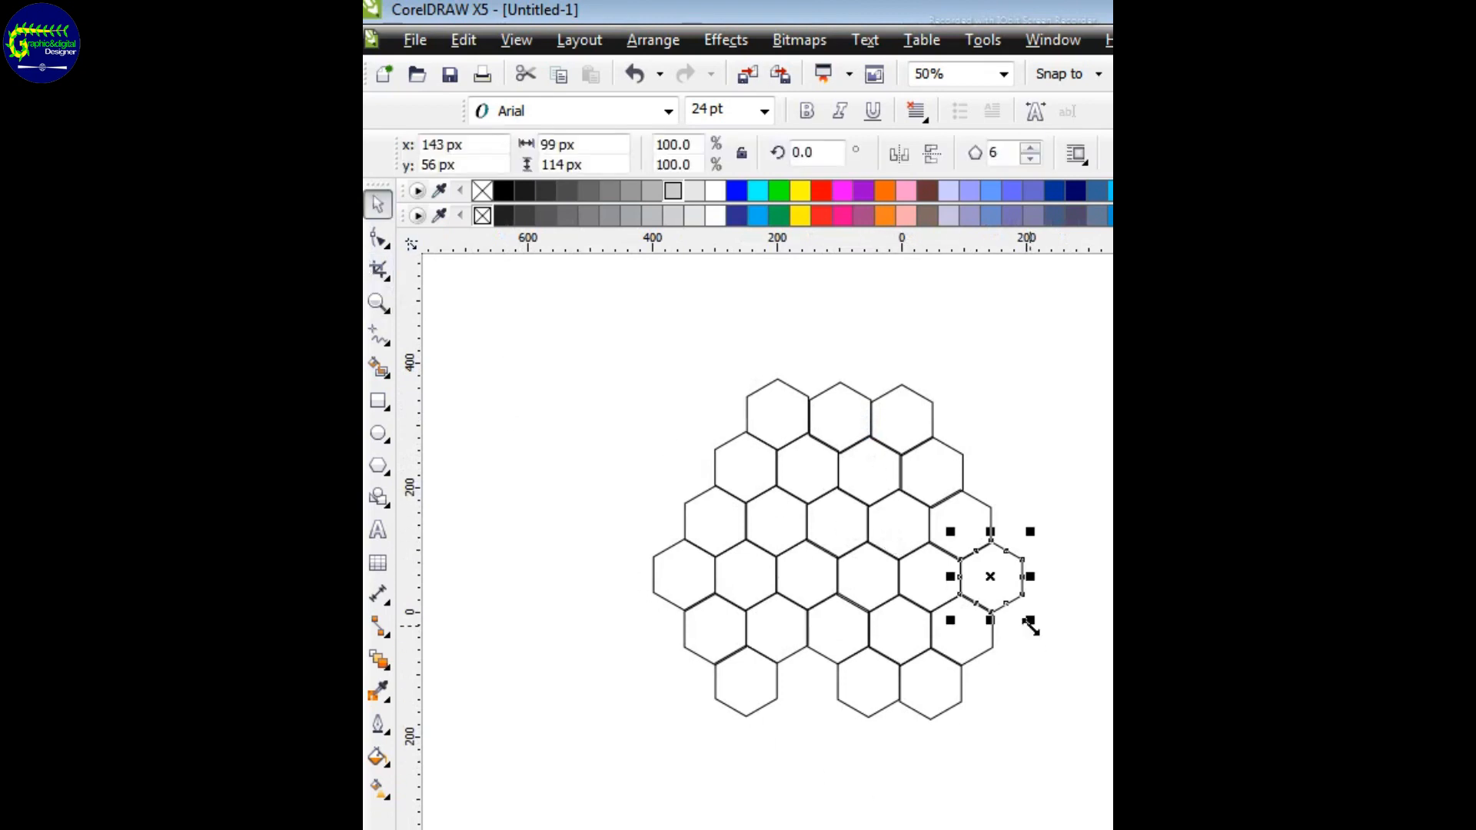
drag(993, 585, 809, 682)
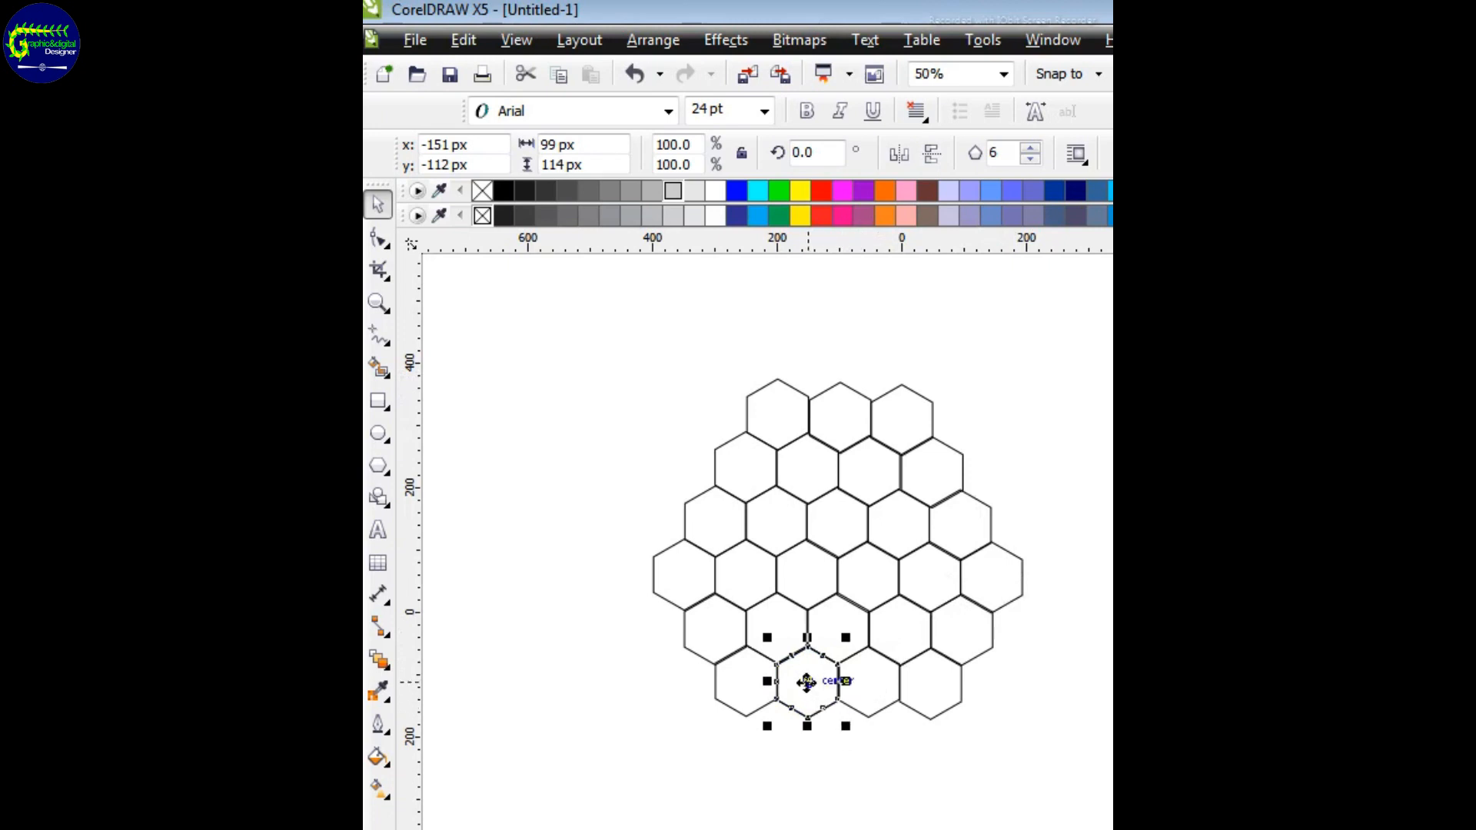
drag(807, 682, 778, 734)
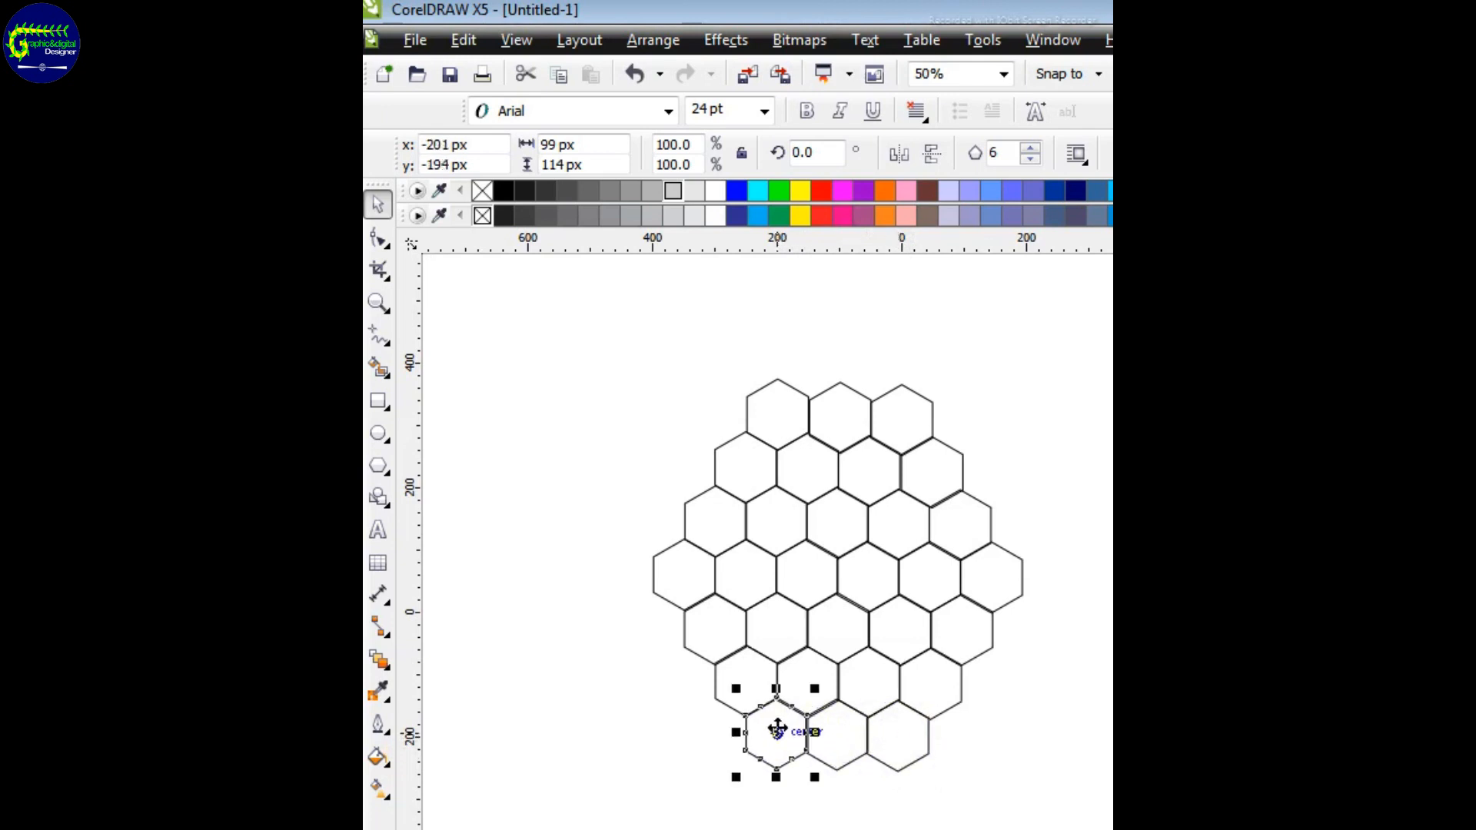
Draw a circle about 452 px in diameter overlapping the upper-left side of the honeycomb
click(635, 387)
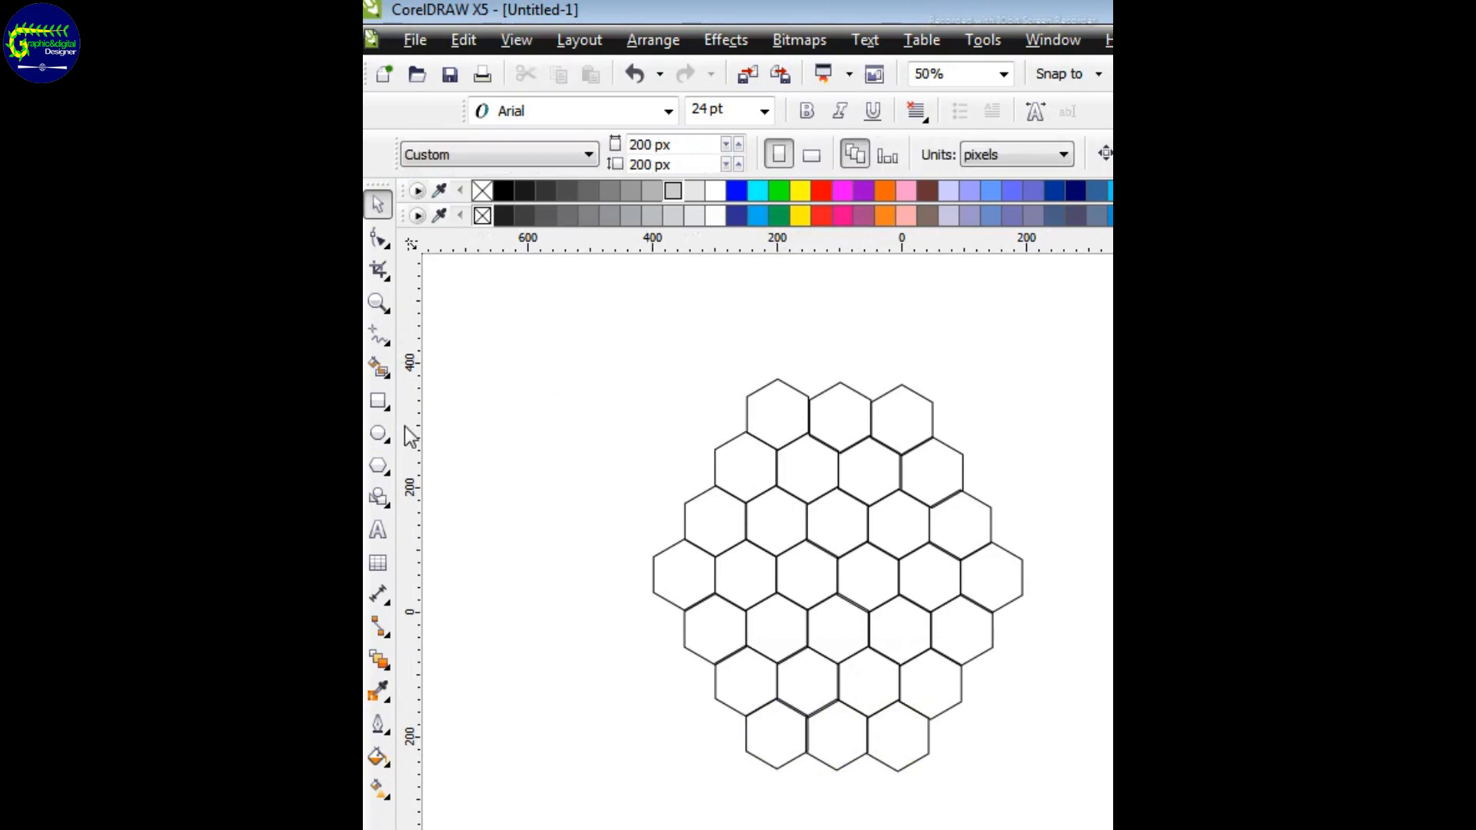
click(378, 433)
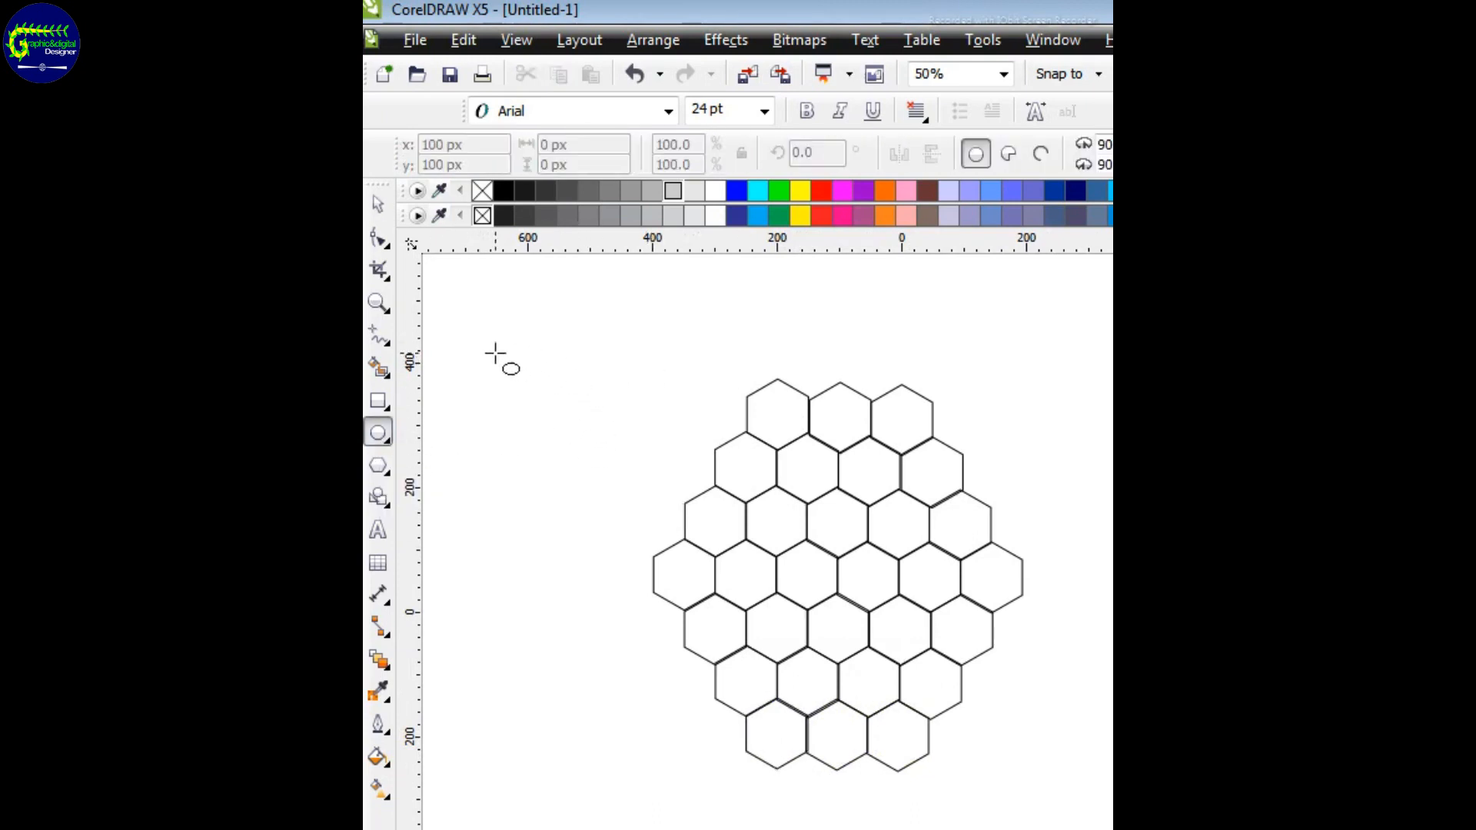
drag(477, 332, 659, 613)
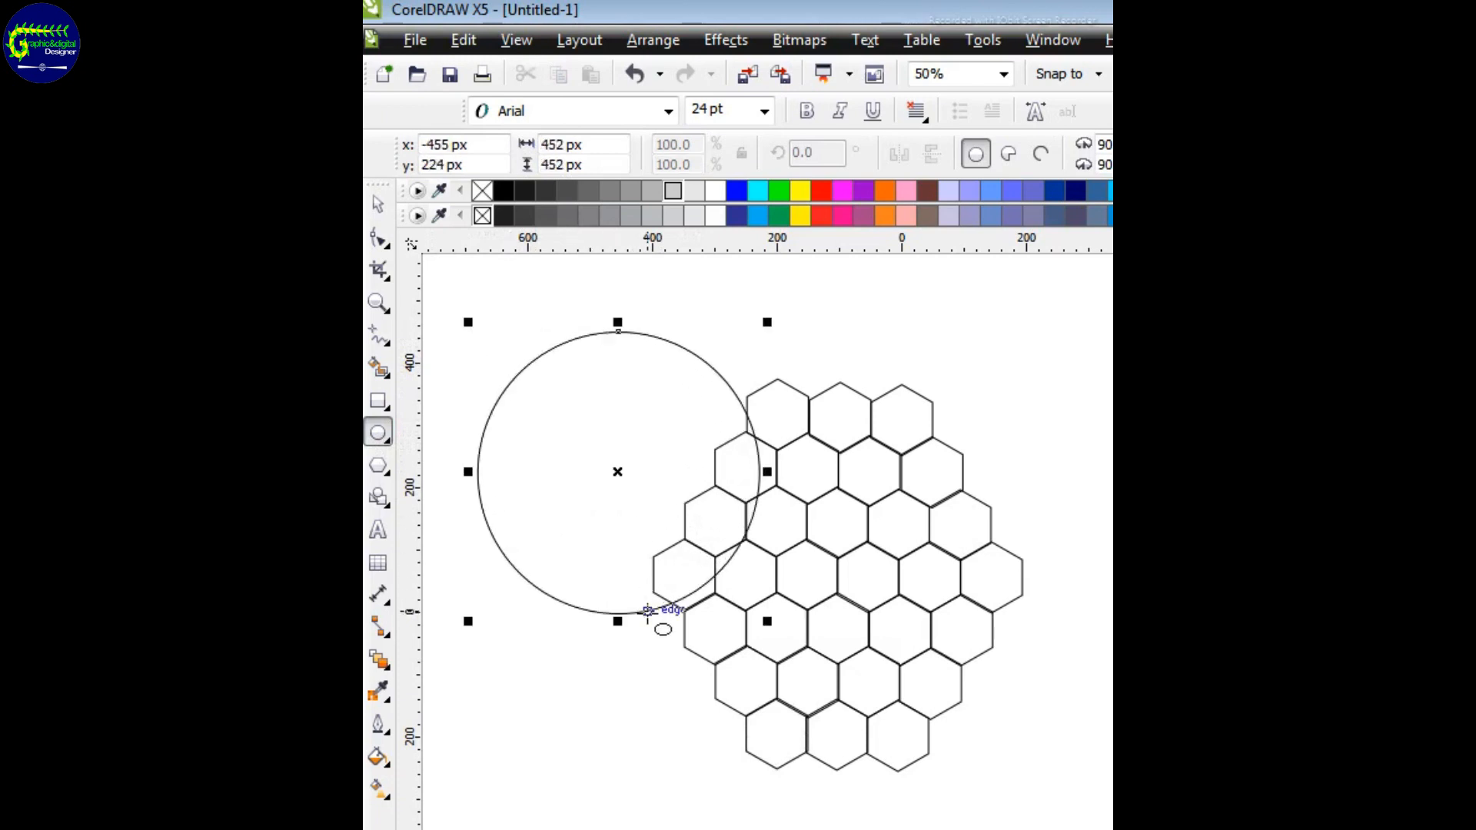
Move the circle over the middle of the honeycomb, centred at about X -97 px, Y 30 px
click(378, 204)
drag(583, 455, 804, 565)
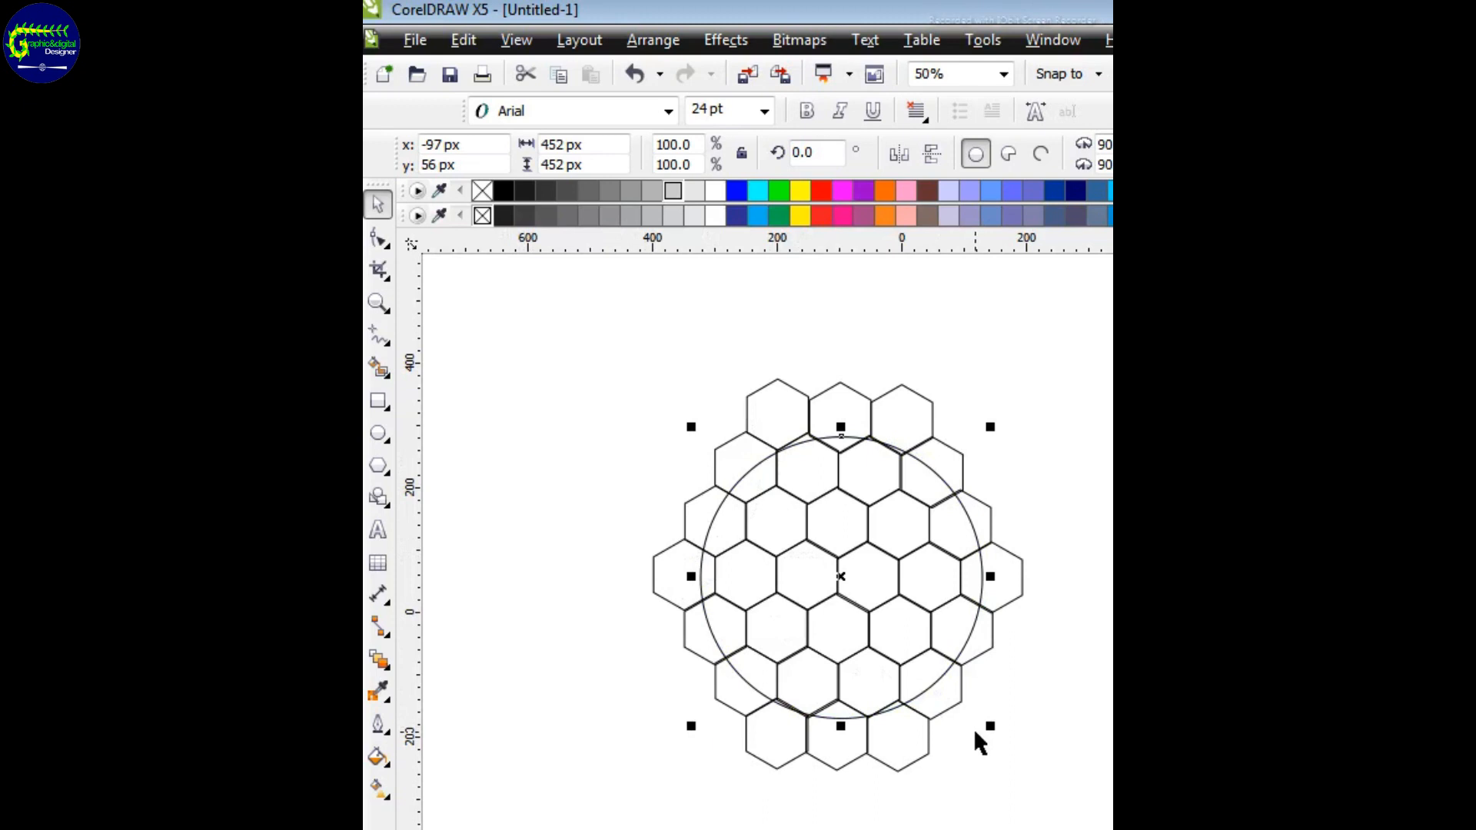
key(ctrl+z)
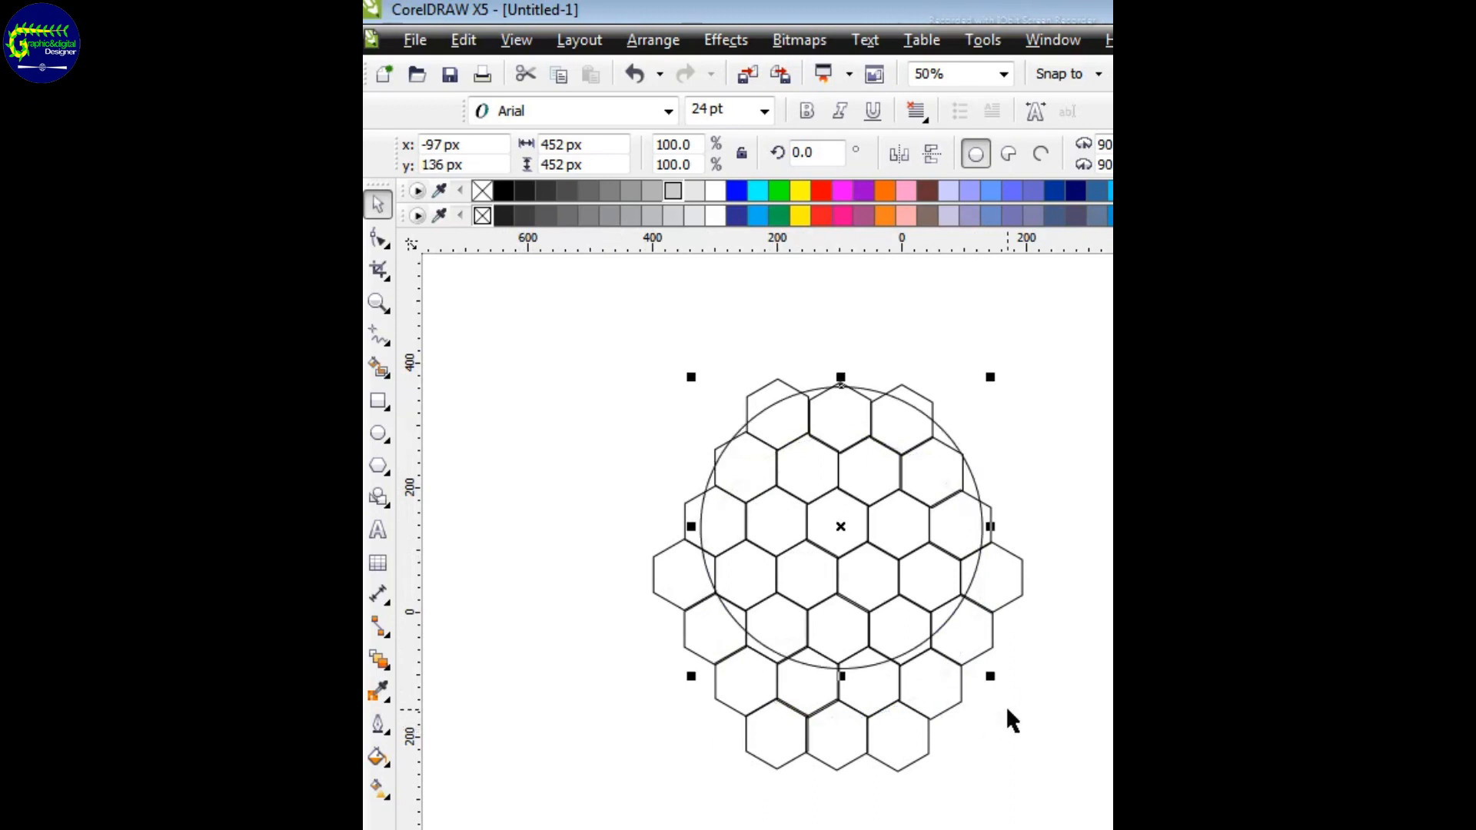
key(ctrl+shift+z)
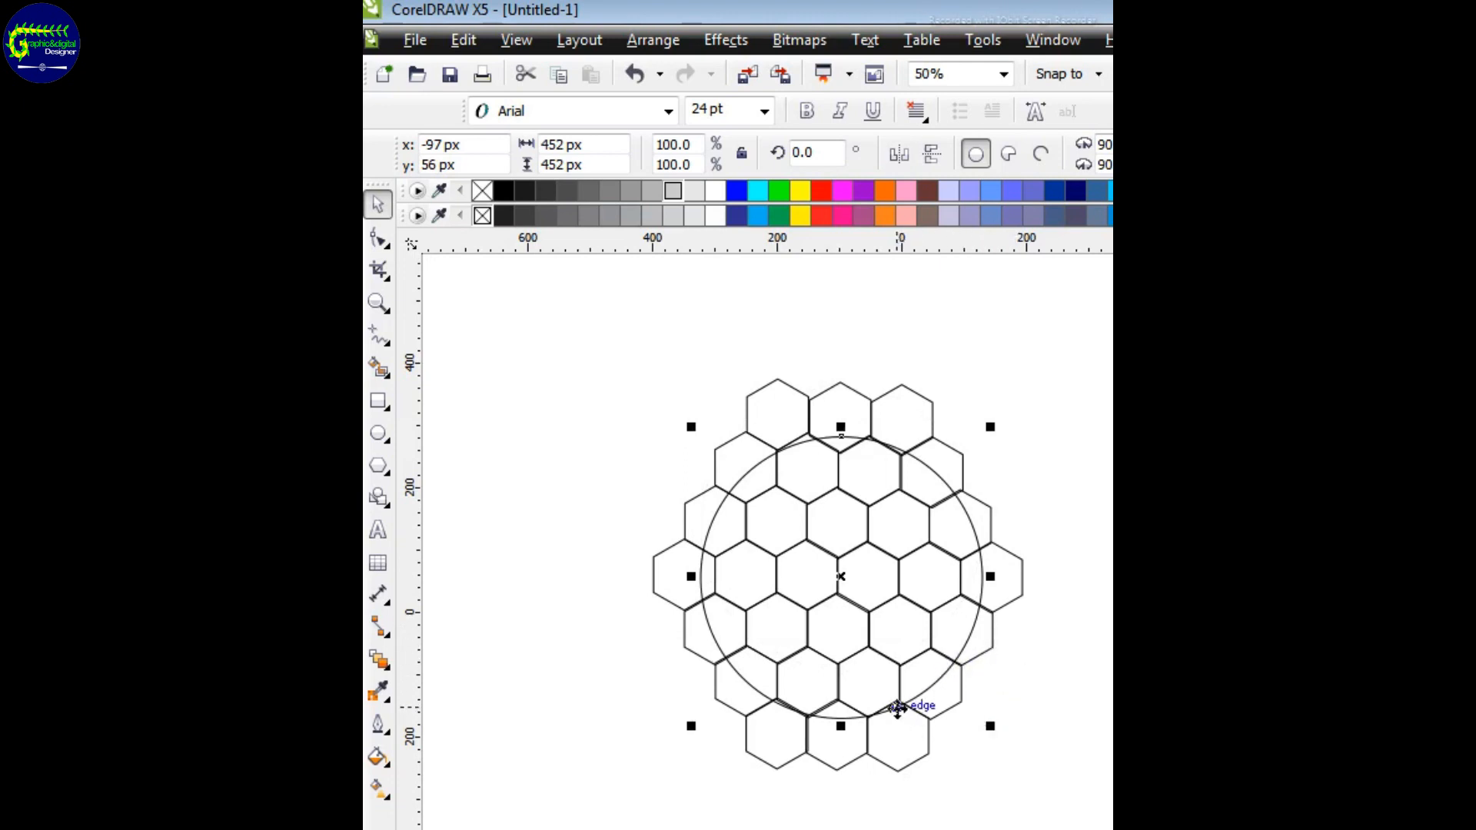
drag(900, 715, 897, 724)
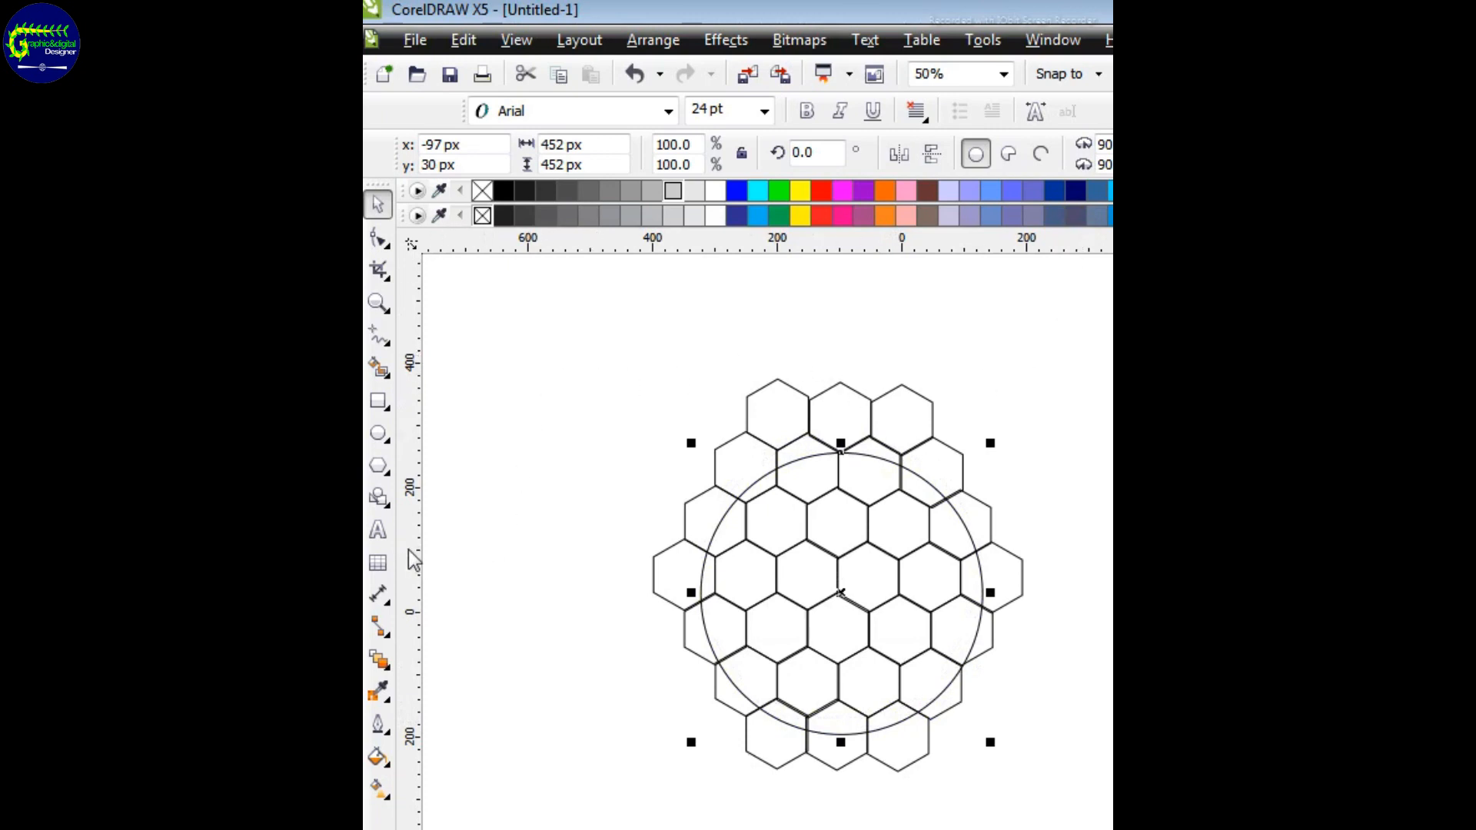
Smart-fill every whole and partial honeycomb cell inside the circle with slate blue and a 2 px grey outline
click(378, 367)
click(776, 530)
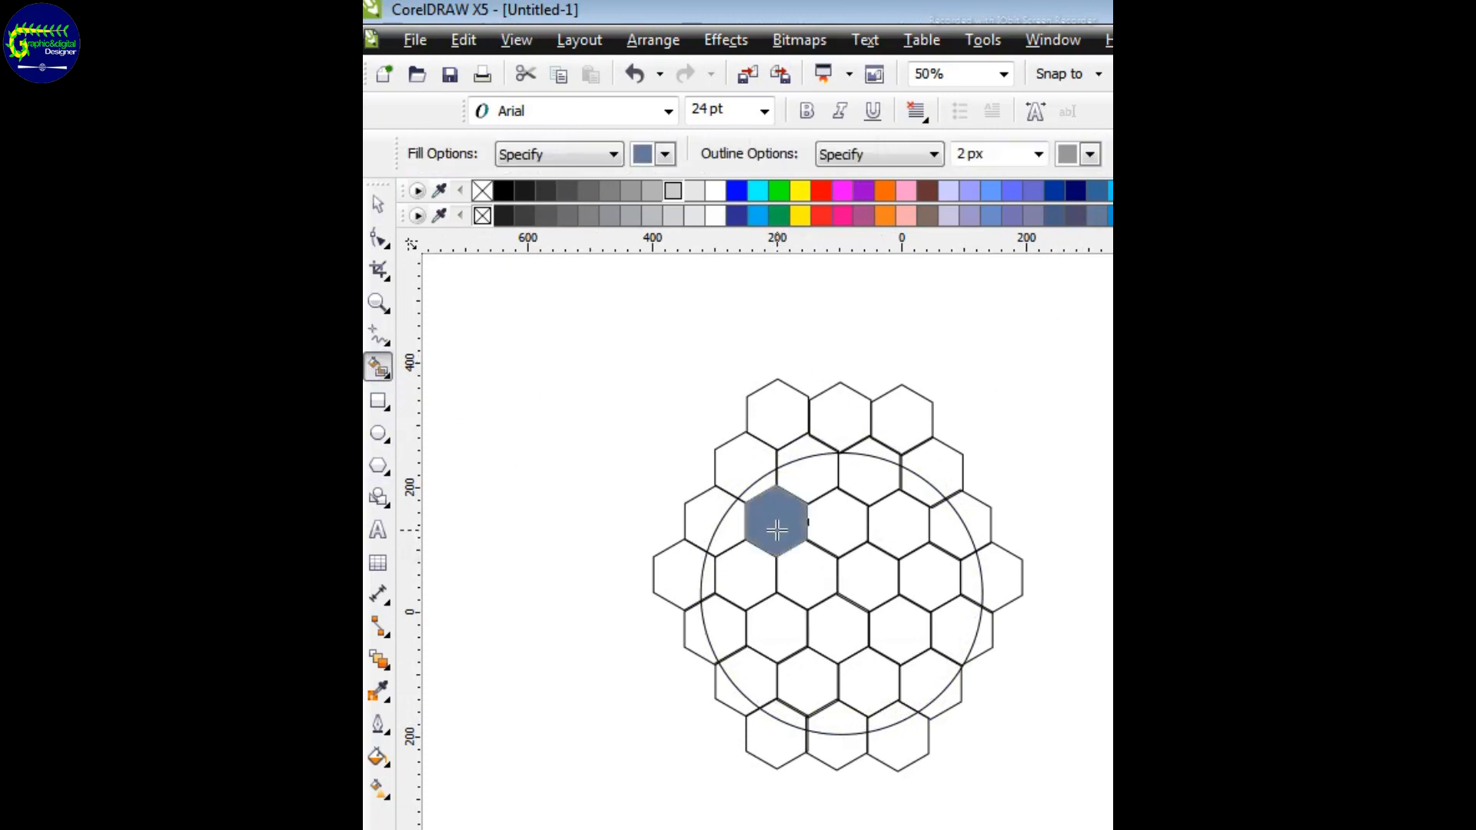
click(808, 480)
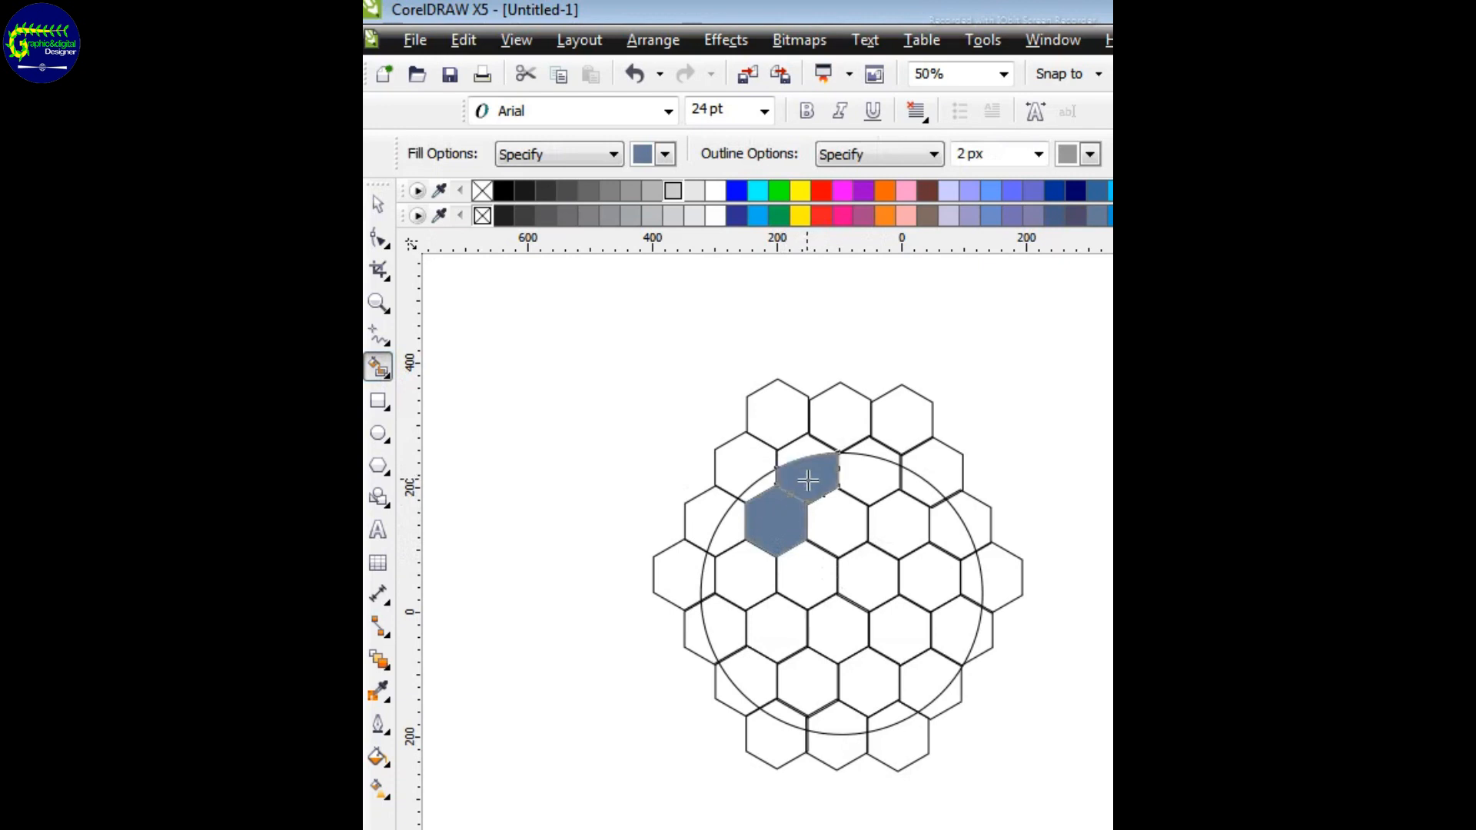
click(840, 523)
click(870, 467)
click(896, 523)
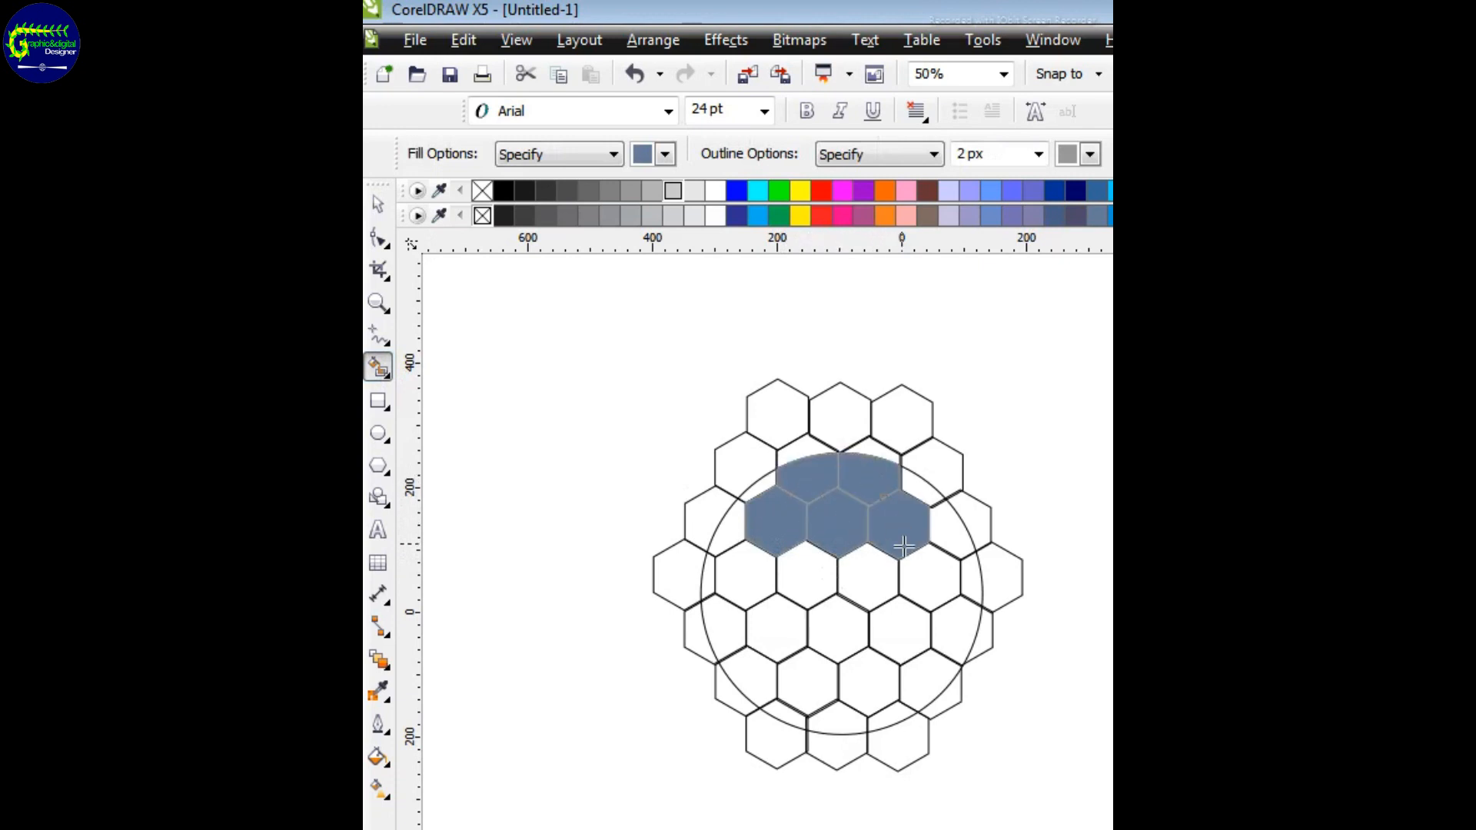
click(951, 535)
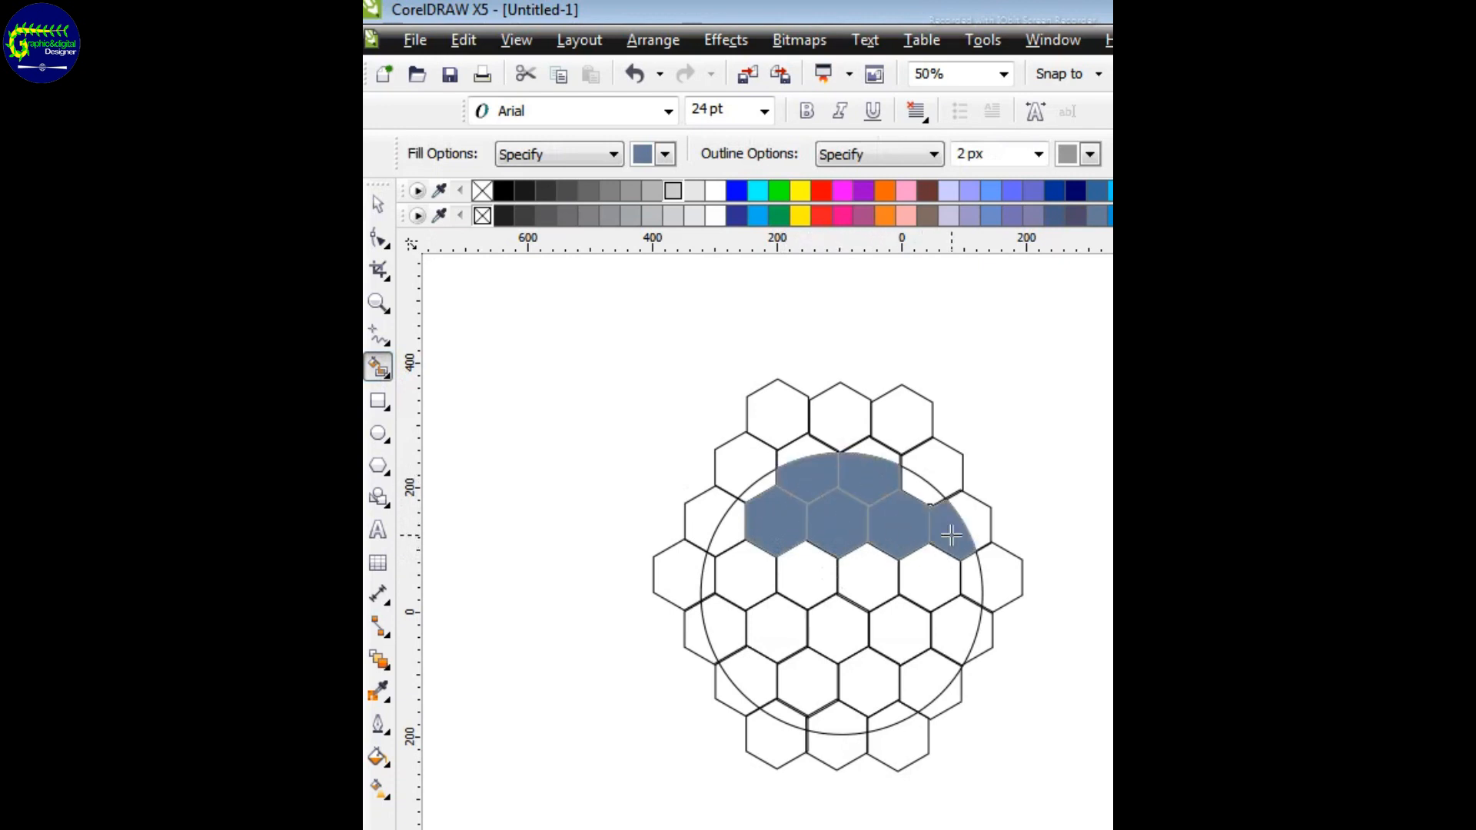
click(928, 497)
click(967, 578)
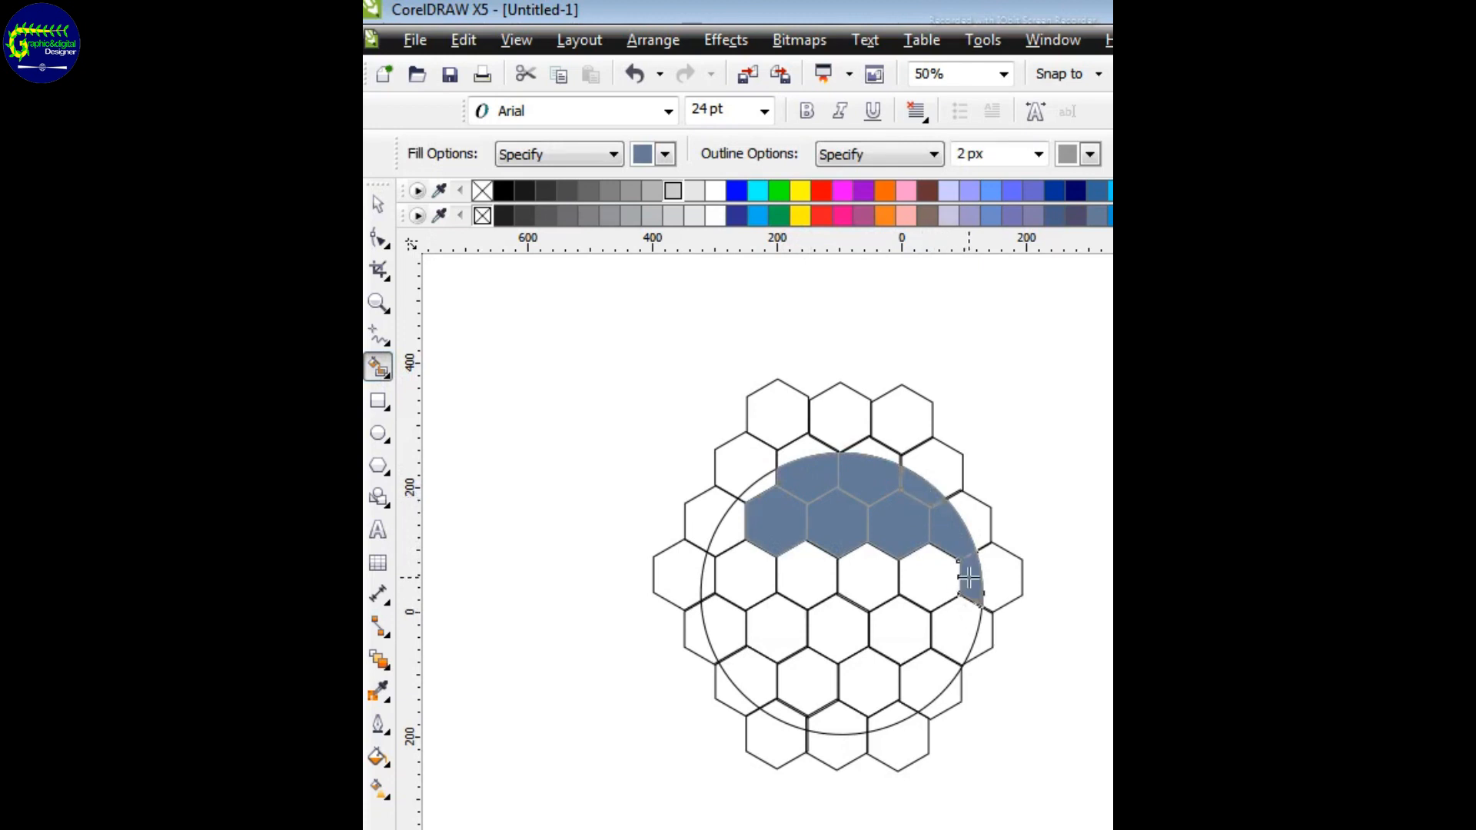
click(930, 585)
click(941, 638)
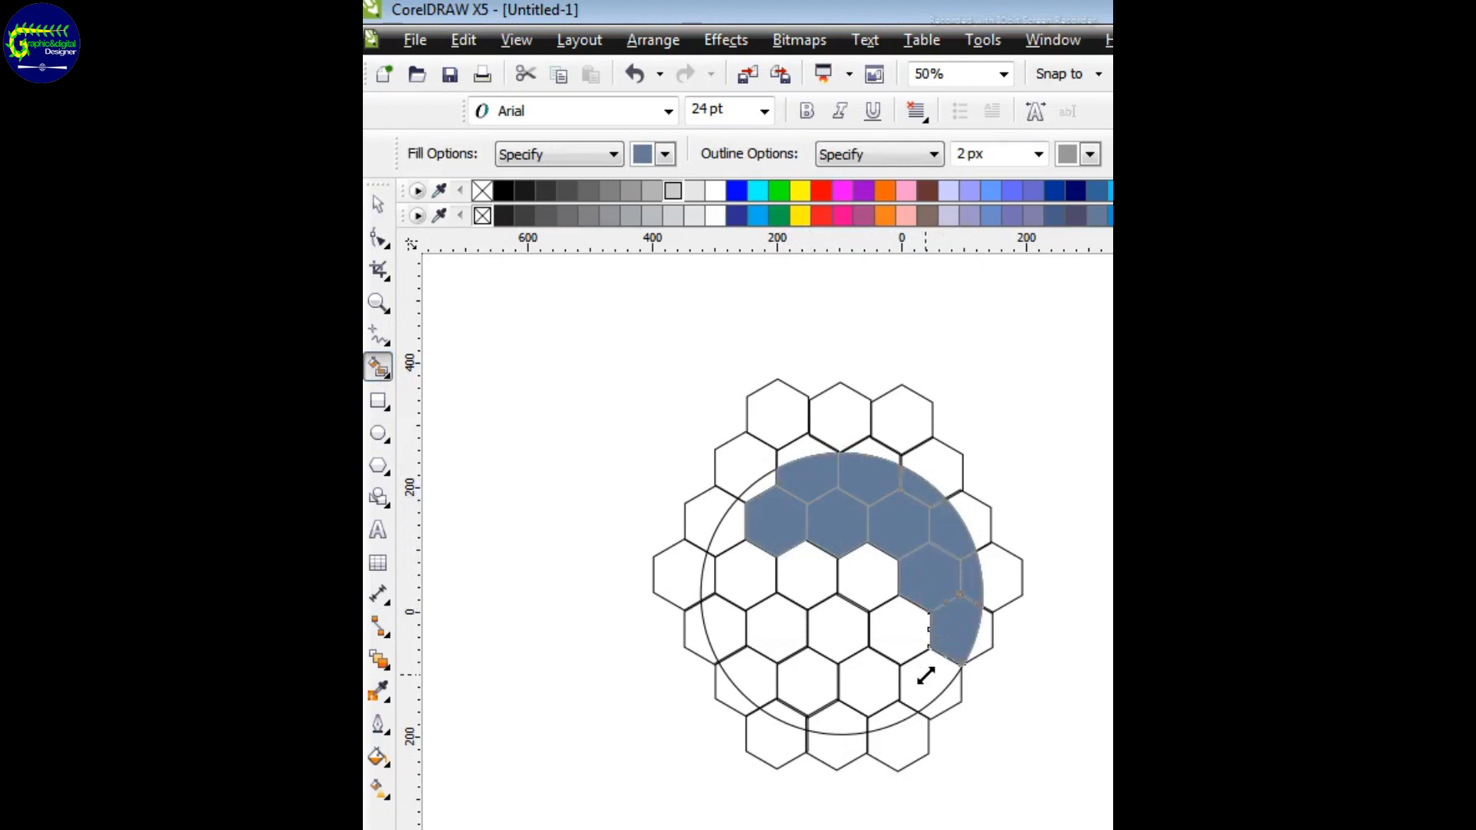
click(924, 659)
click(911, 629)
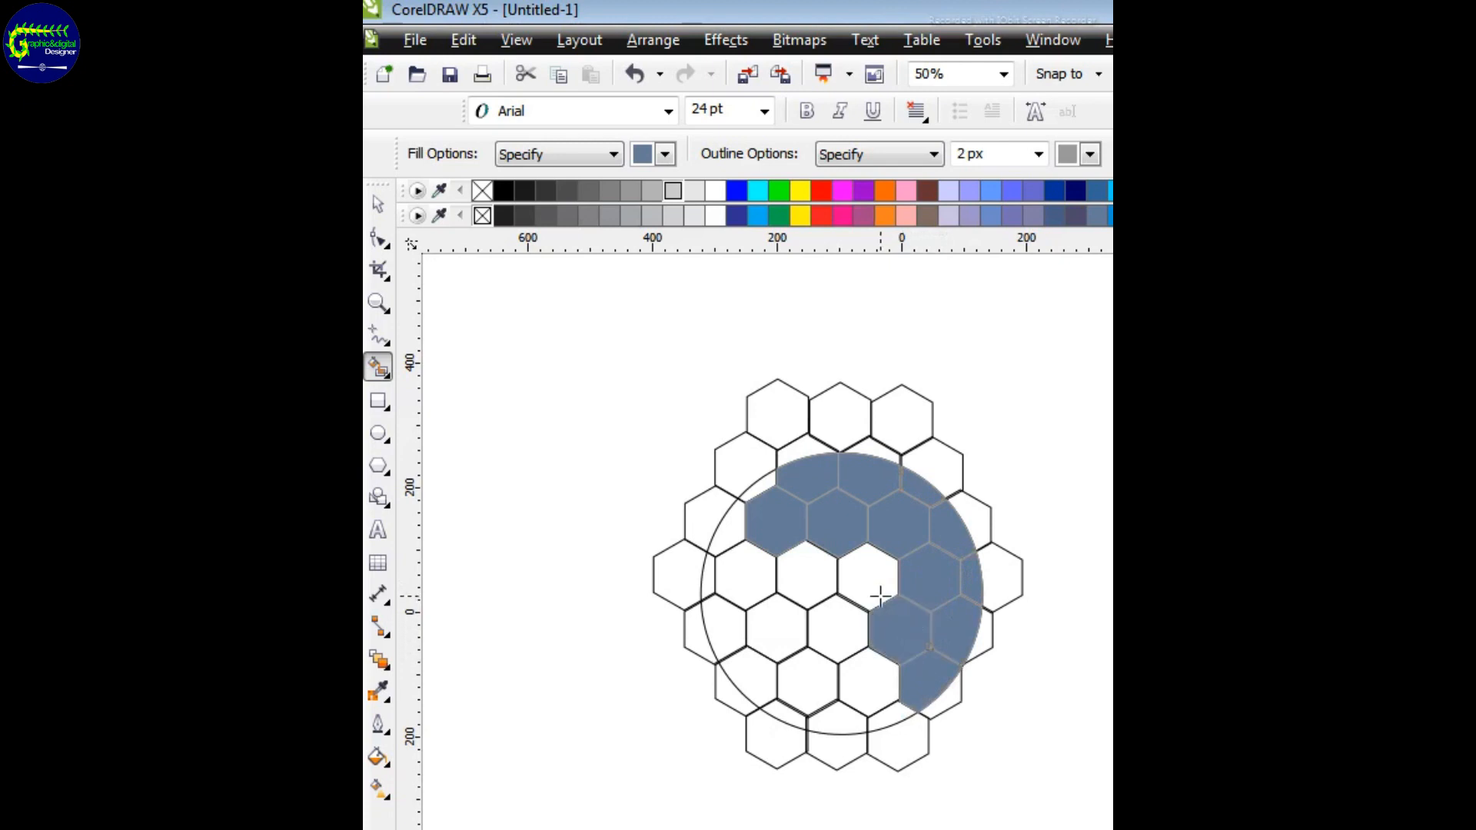
click(876, 578)
click(815, 579)
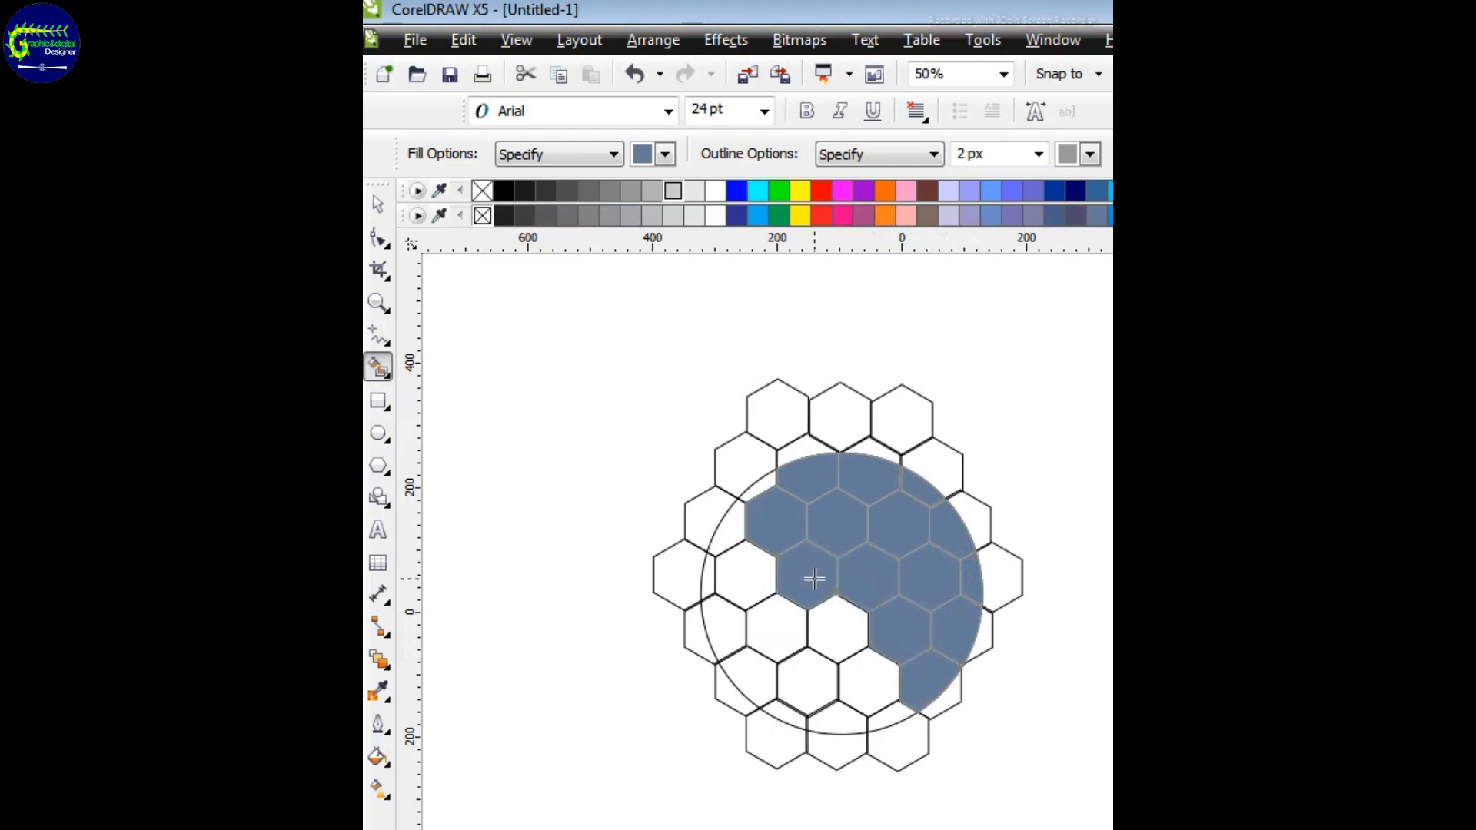
click(828, 625)
click(867, 695)
click(883, 719)
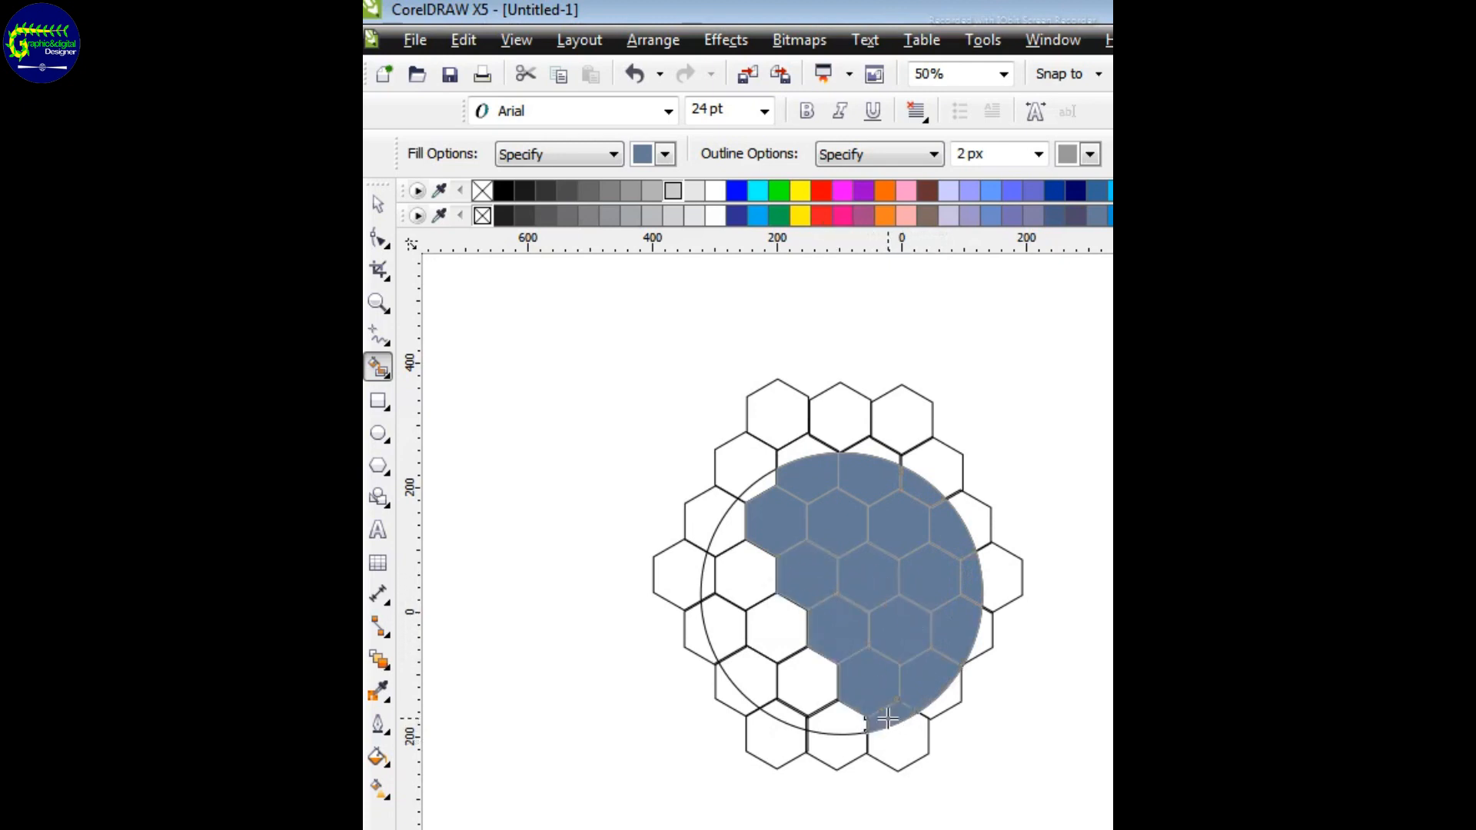
click(841, 718)
click(811, 684)
click(787, 635)
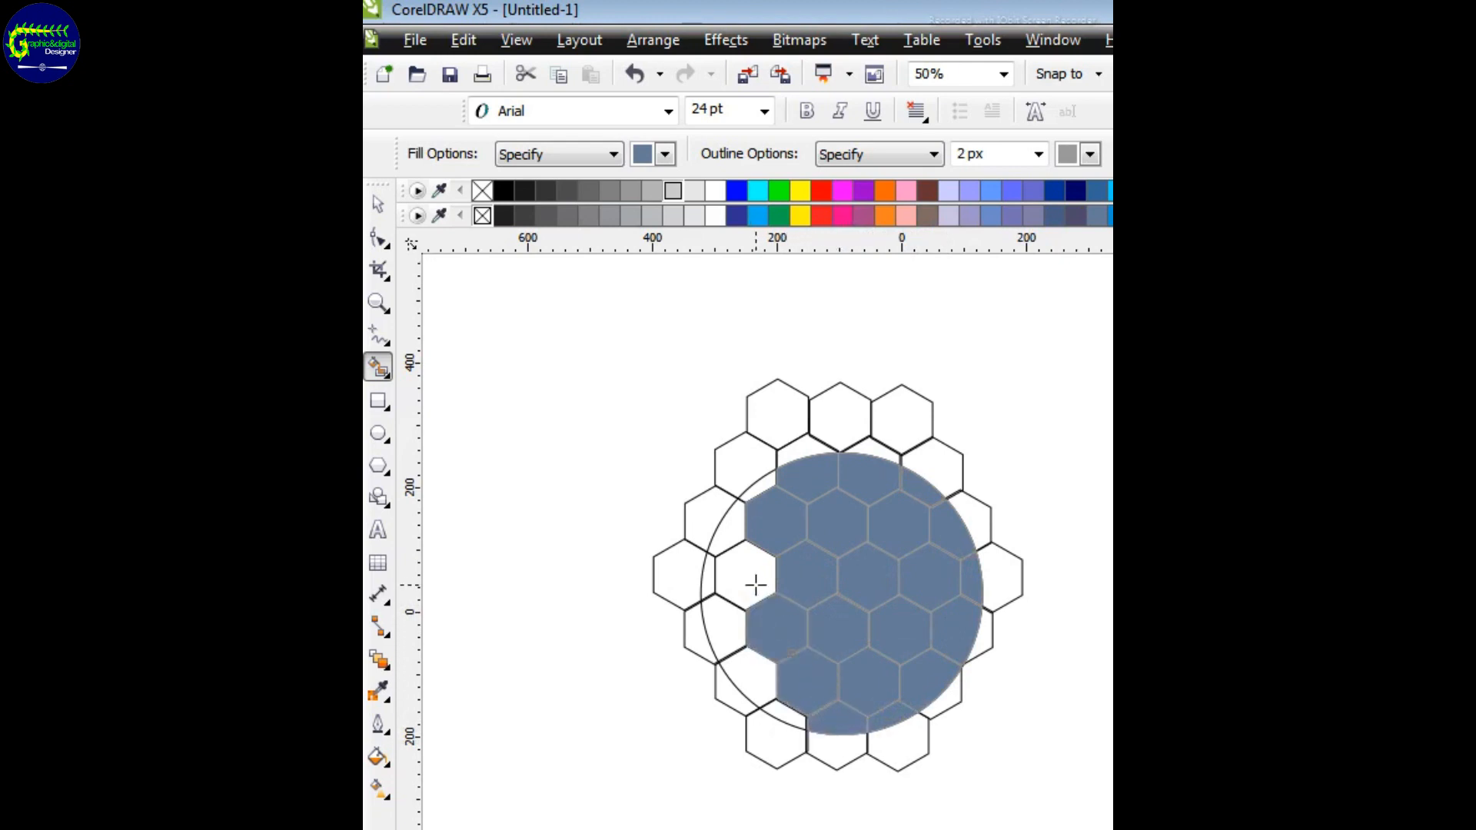
click(747, 575)
click(731, 529)
click(765, 490)
click(764, 487)
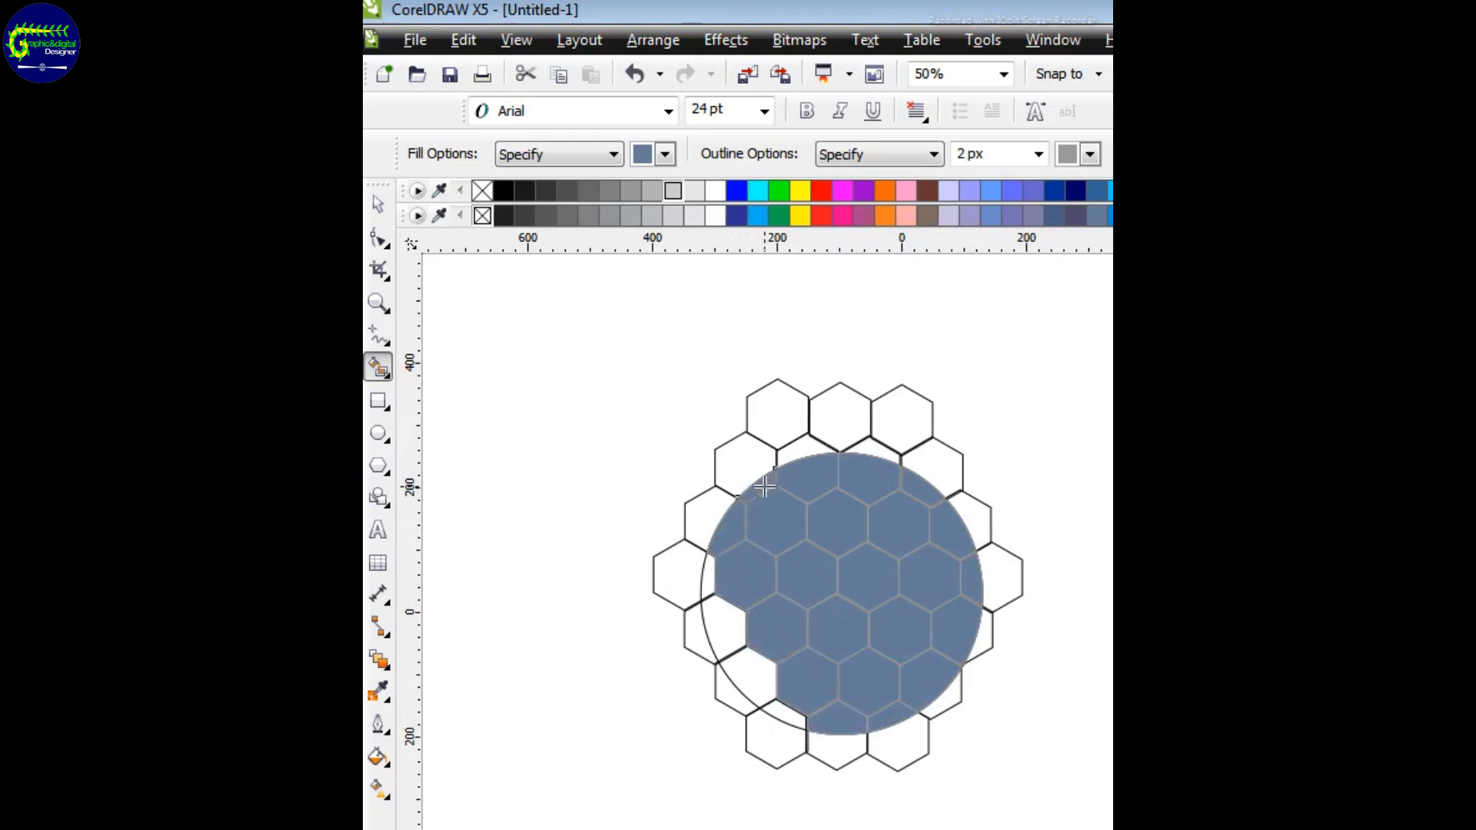
click(709, 585)
click(719, 627)
click(756, 677)
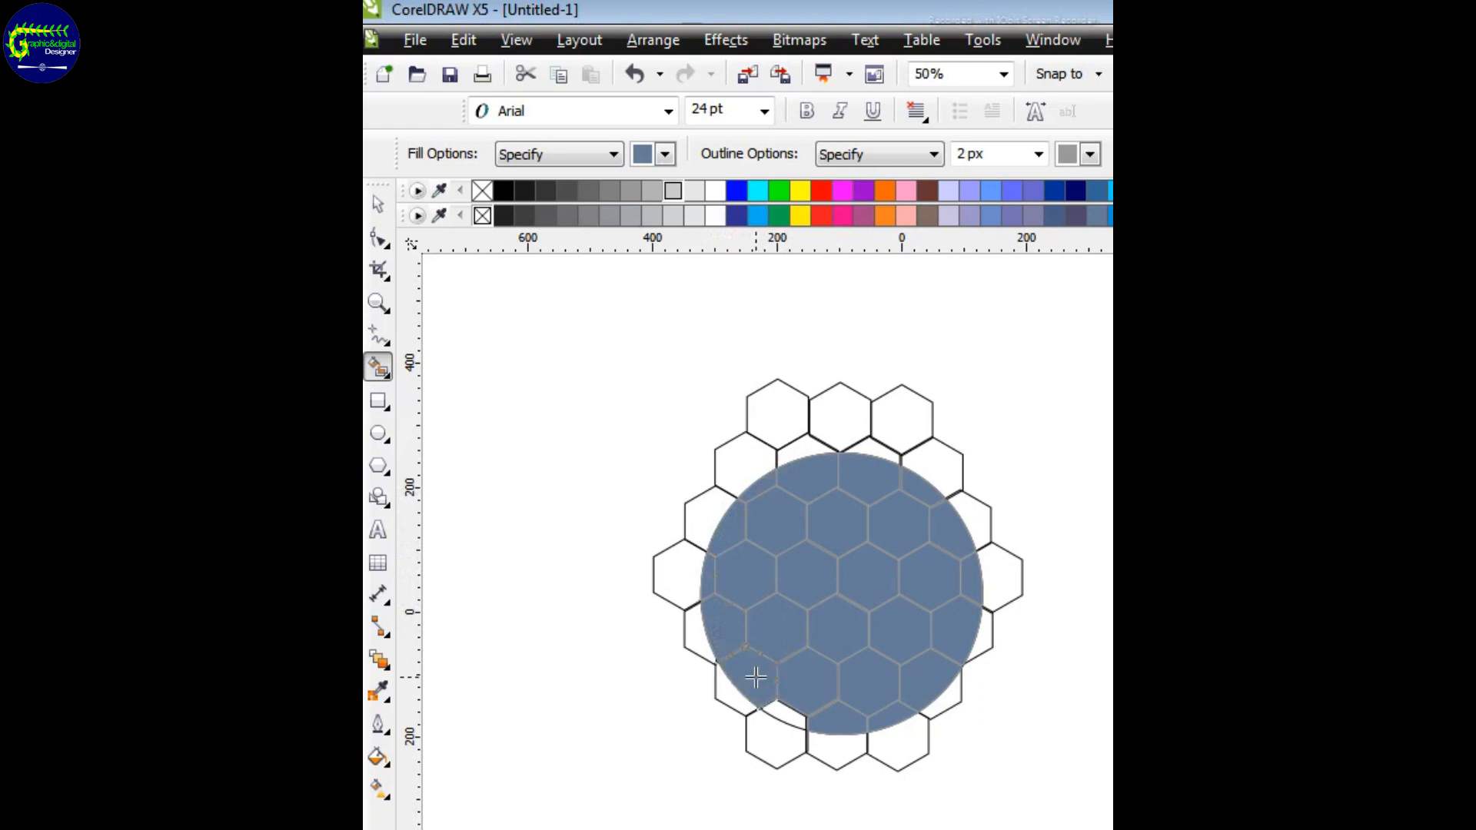
click(784, 714)
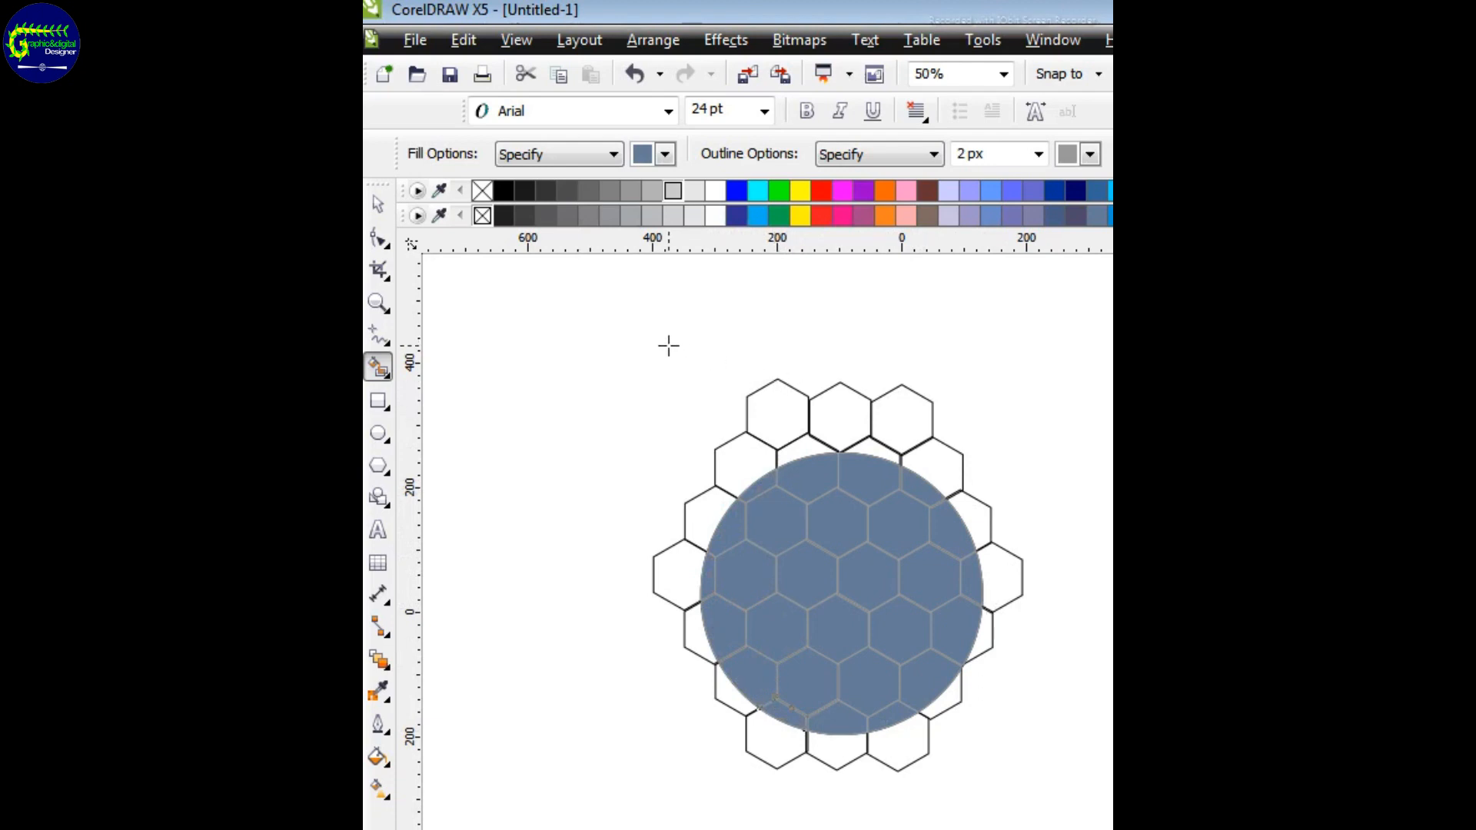
click(379, 203)
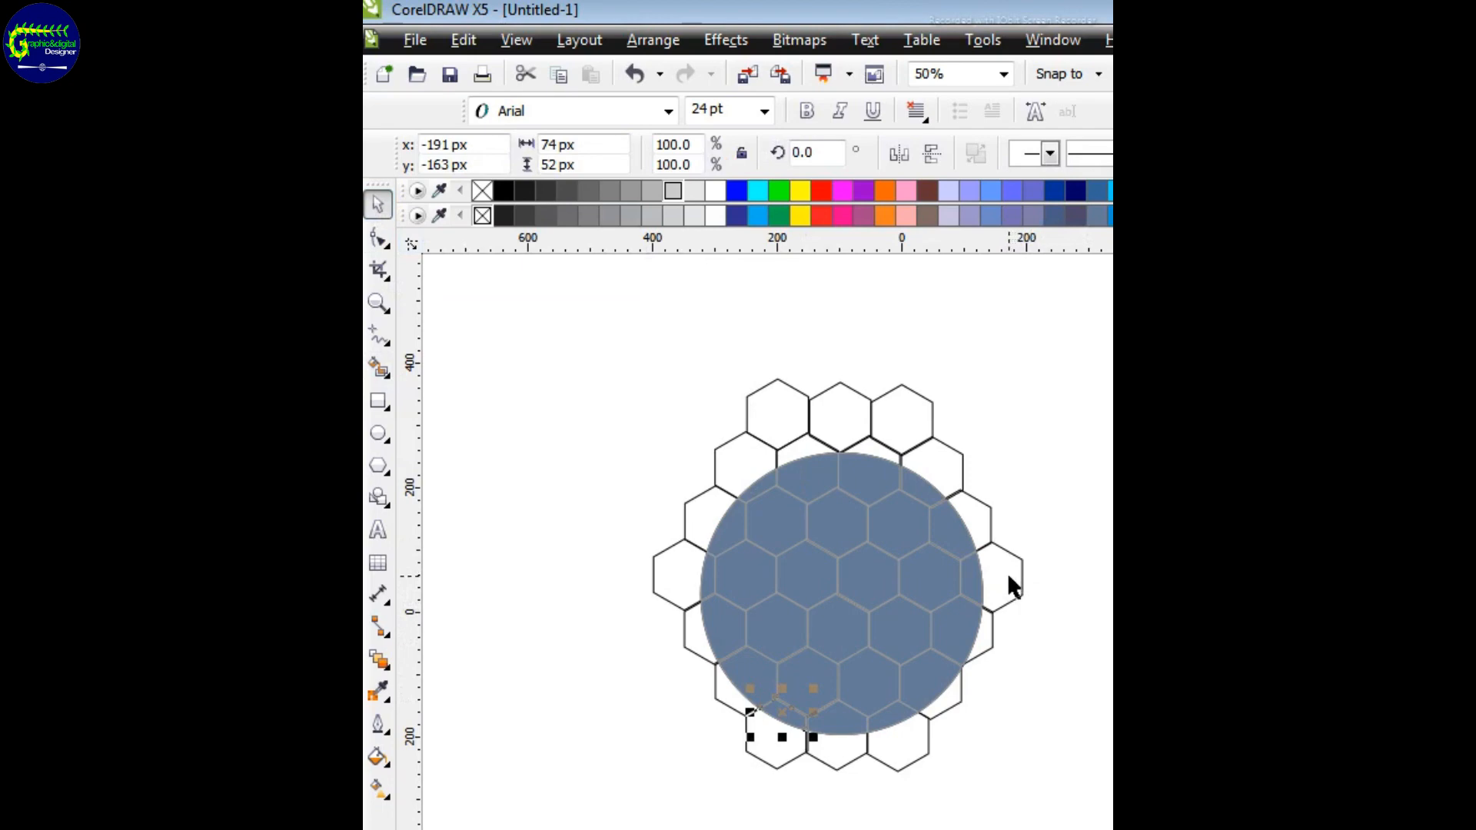
click(892, 528)
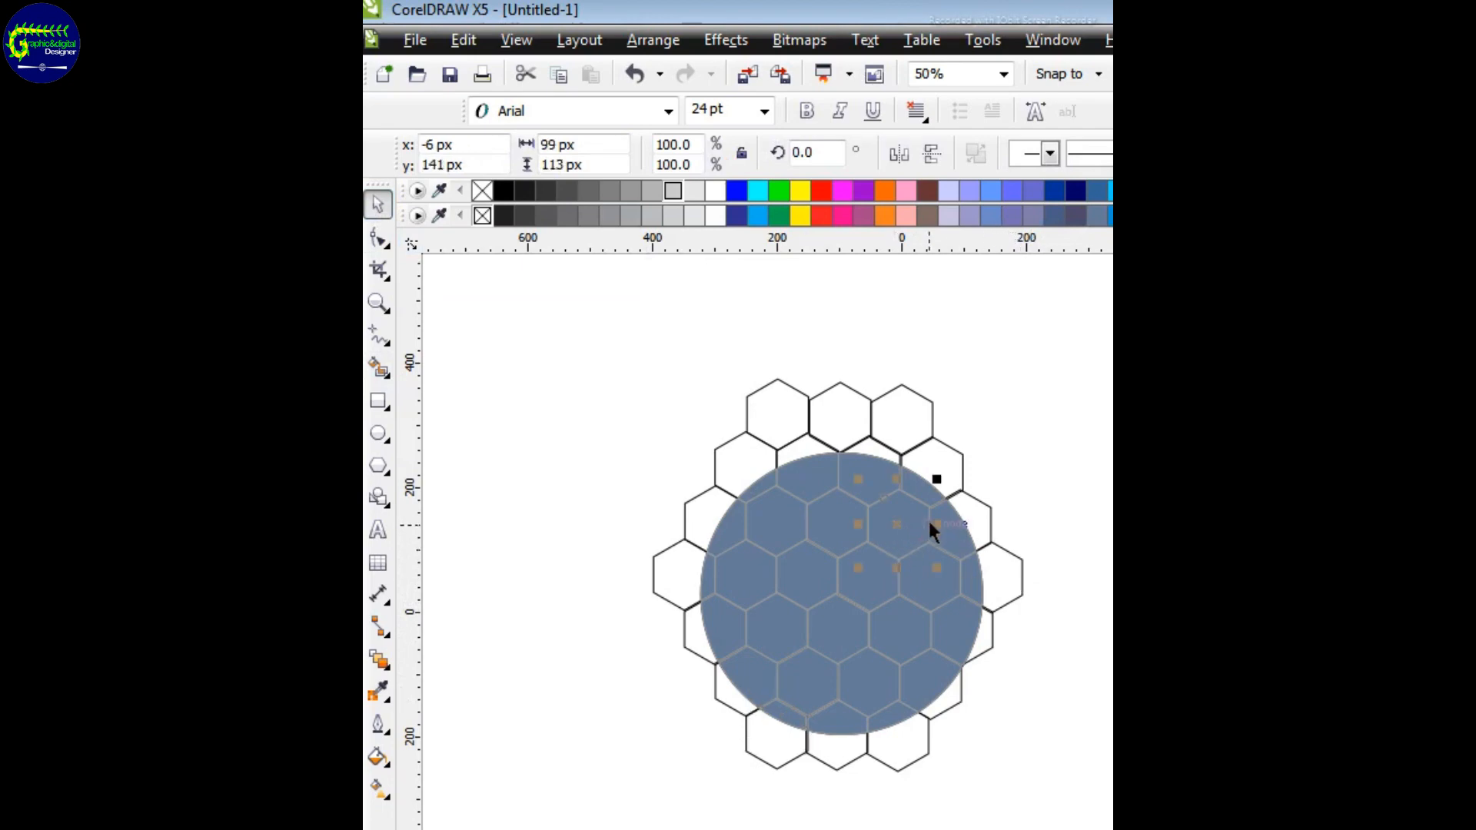
shift+click(925, 496)
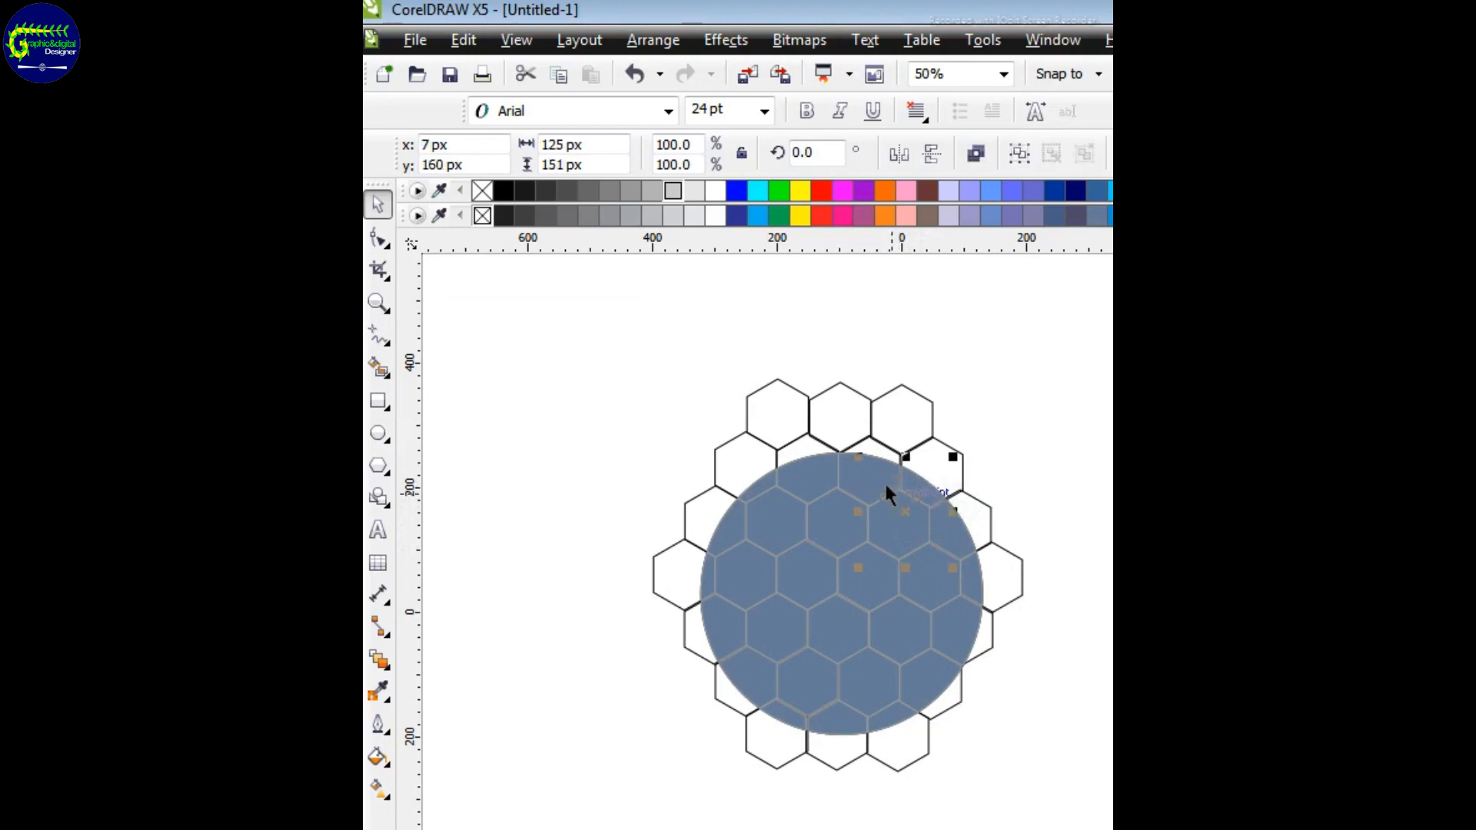
shift+click(851, 475)
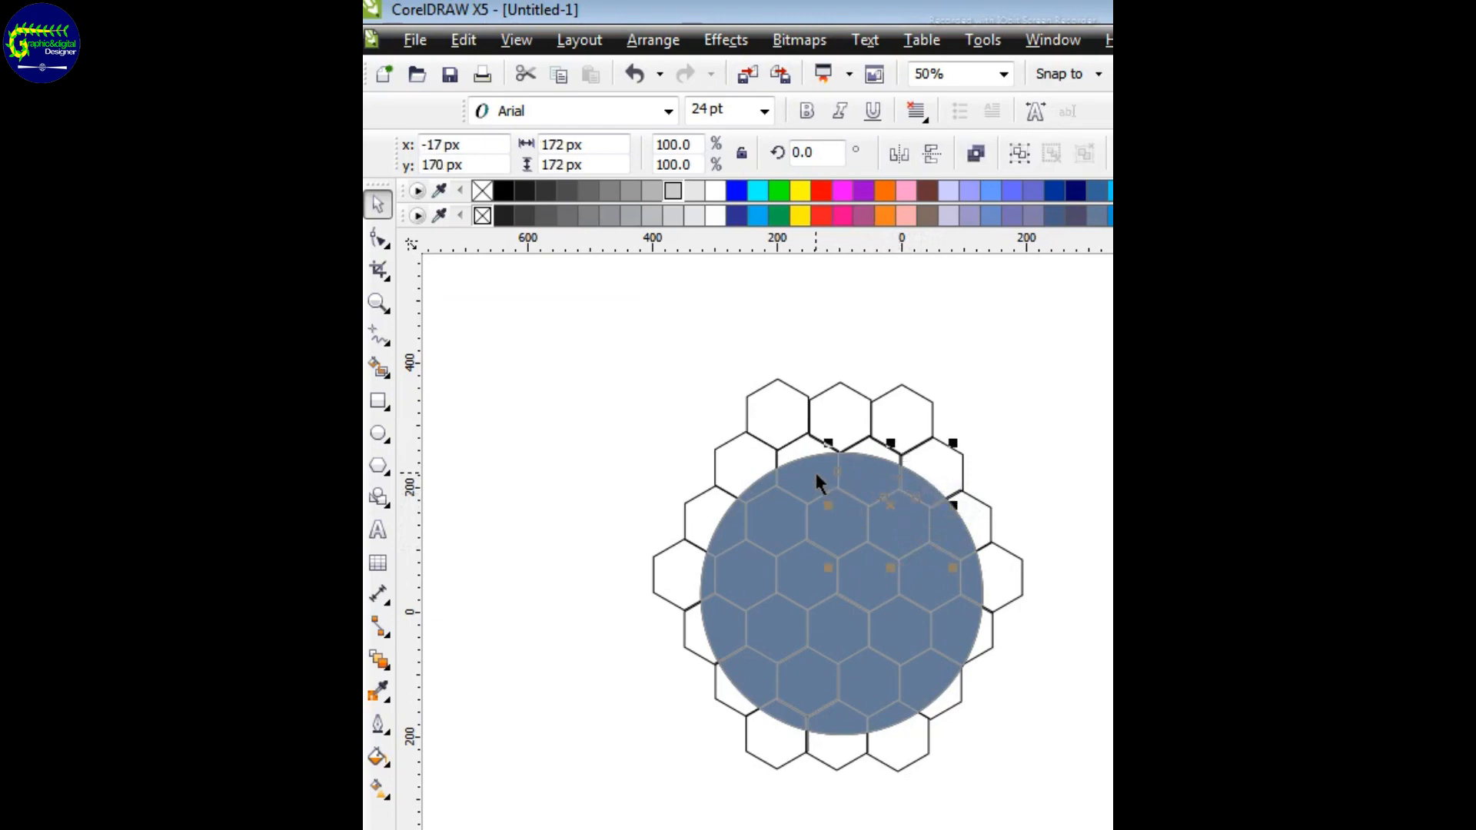
shift+click(794, 483)
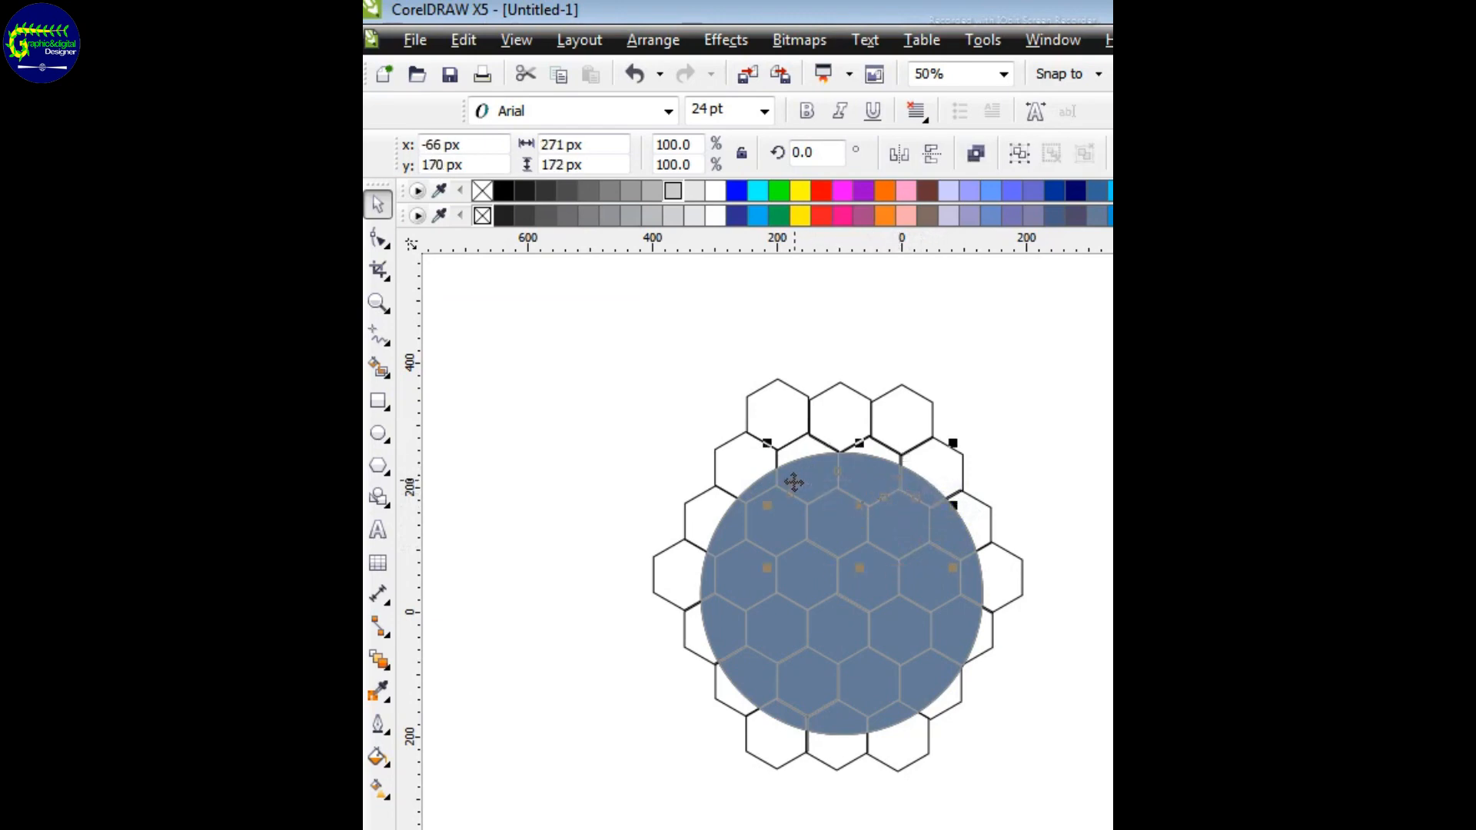
shift+click(731, 527)
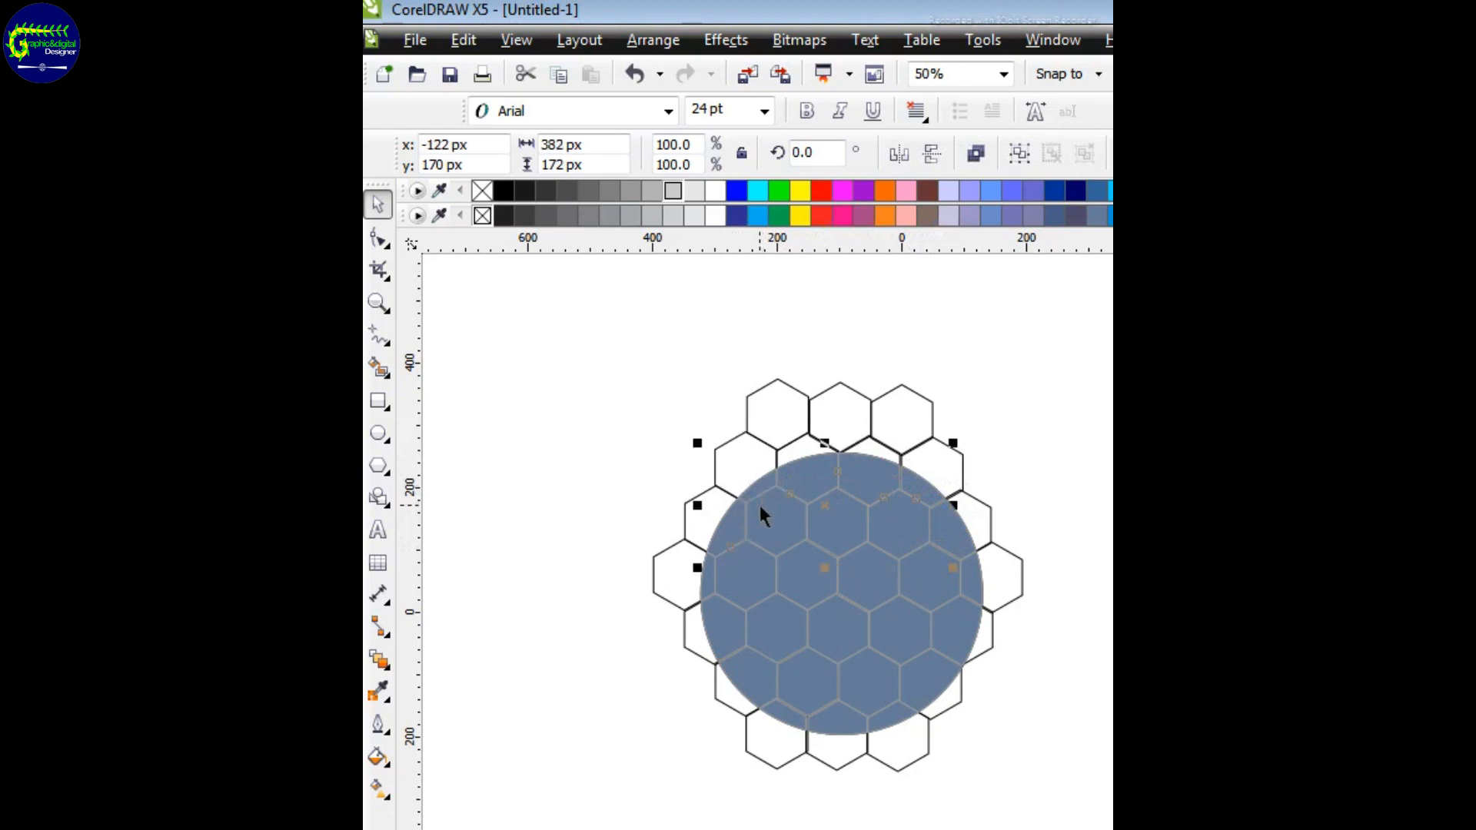
shift+click(727, 591)
shift+click(722, 621)
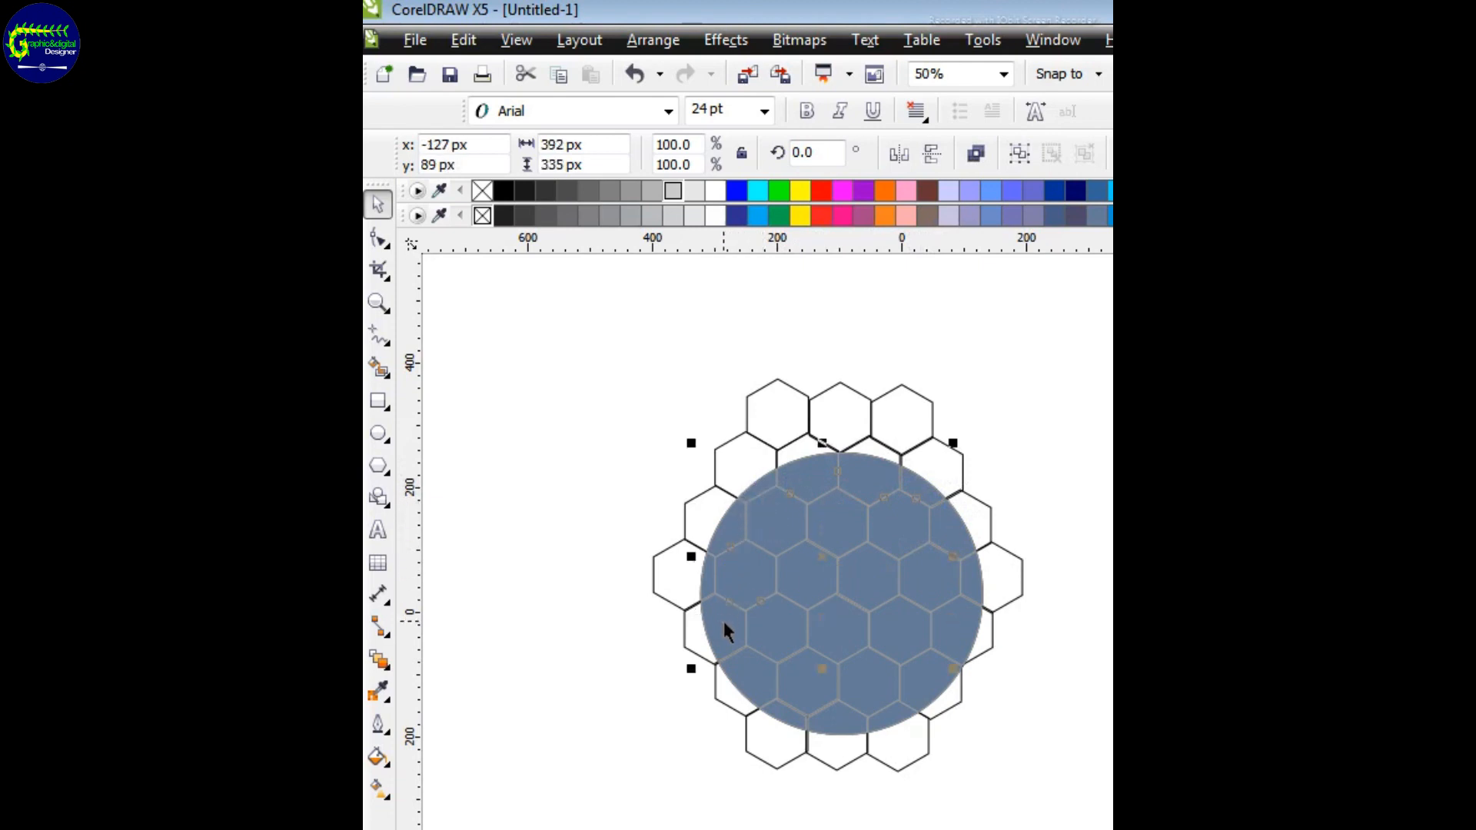
shift+click(751, 686)
click(1014, 415)
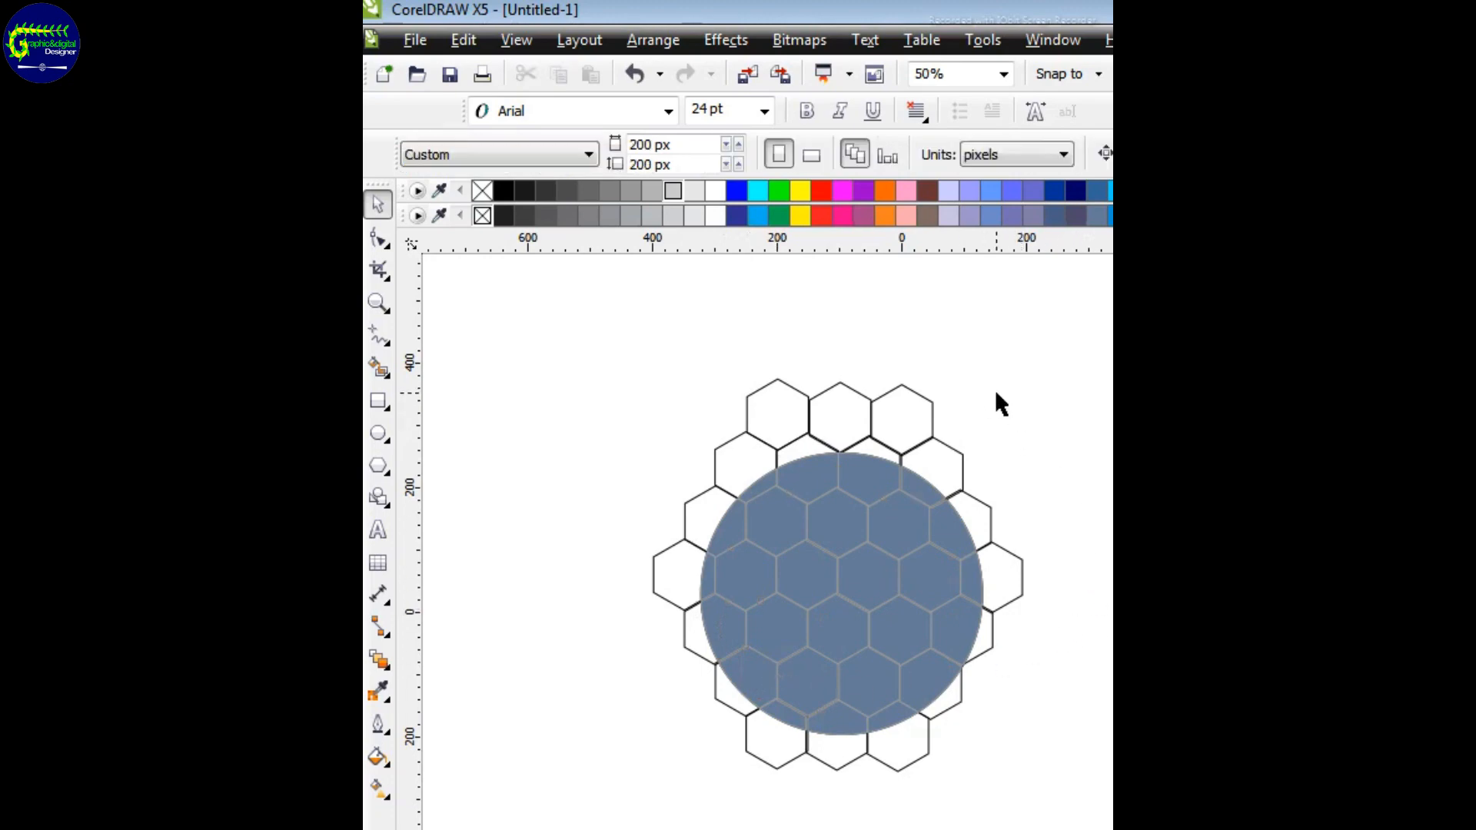
Delete the three outlined hexagons in the honeycomb's top row, above the circle
click(915, 395)
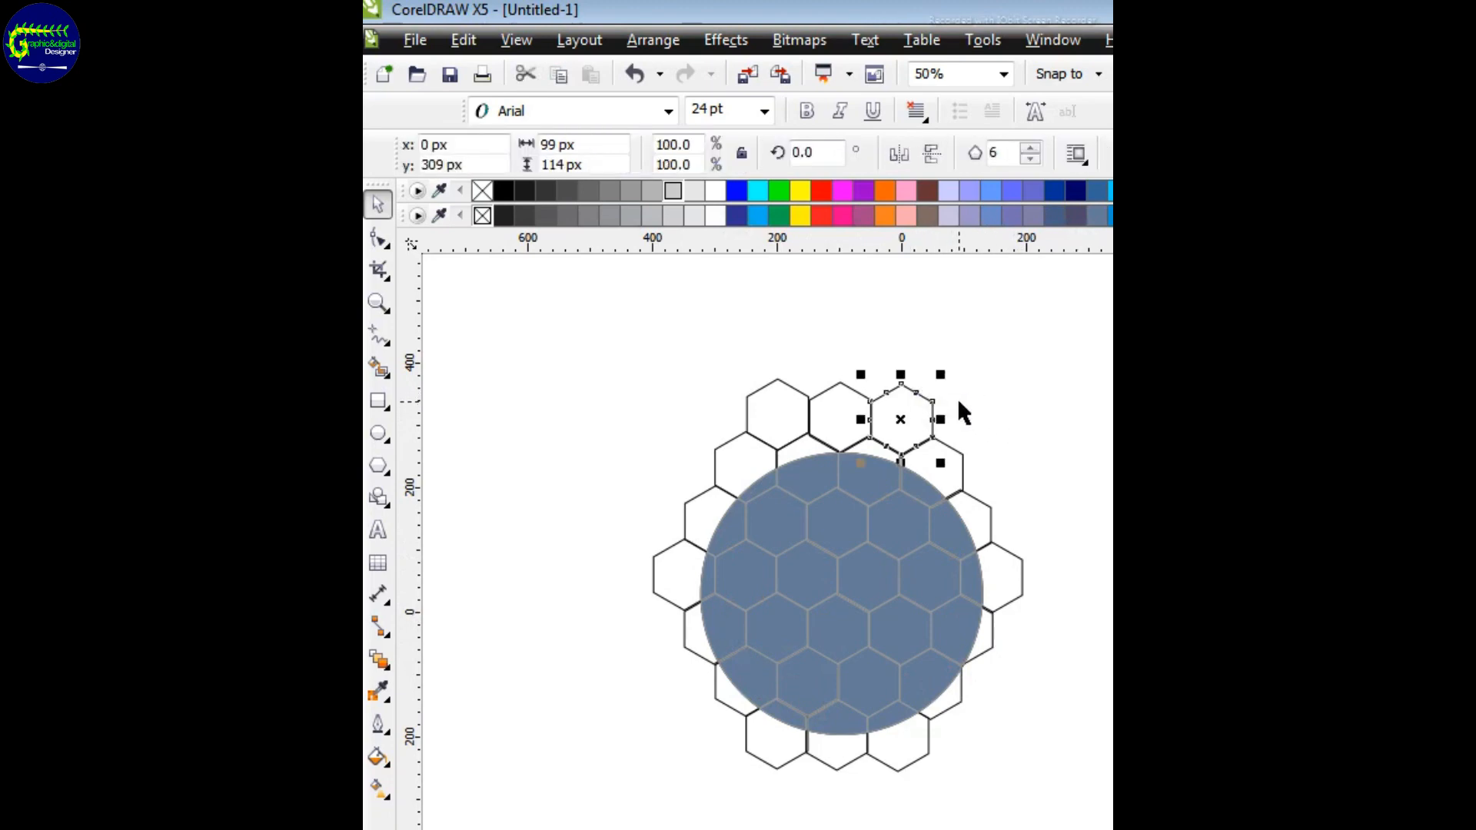
click(947, 468)
drag(892, 455, 901, 446)
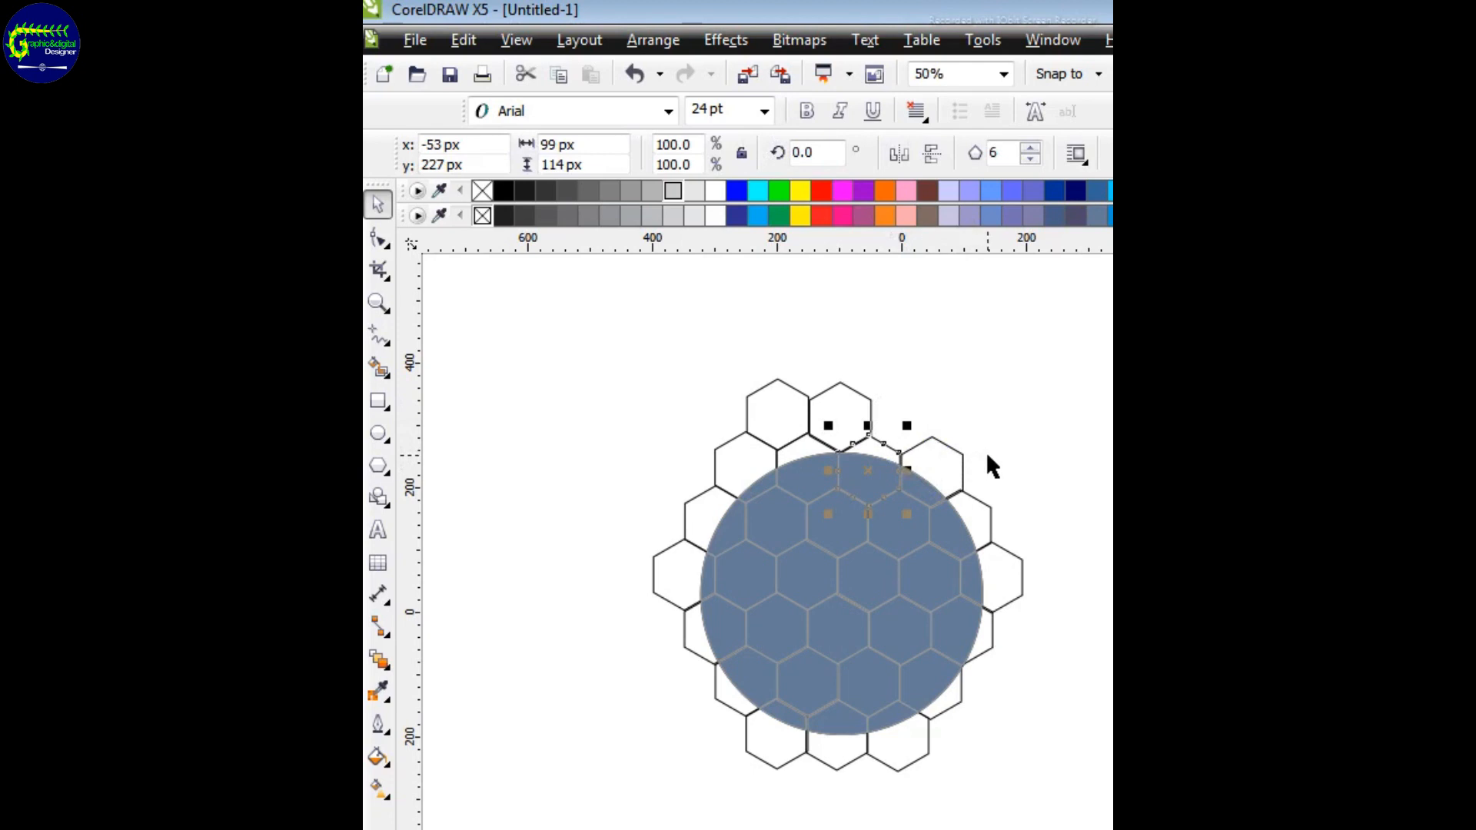
click(1002, 368)
click(854, 395)
key(Delete)
click(782, 395)
key(Delete)
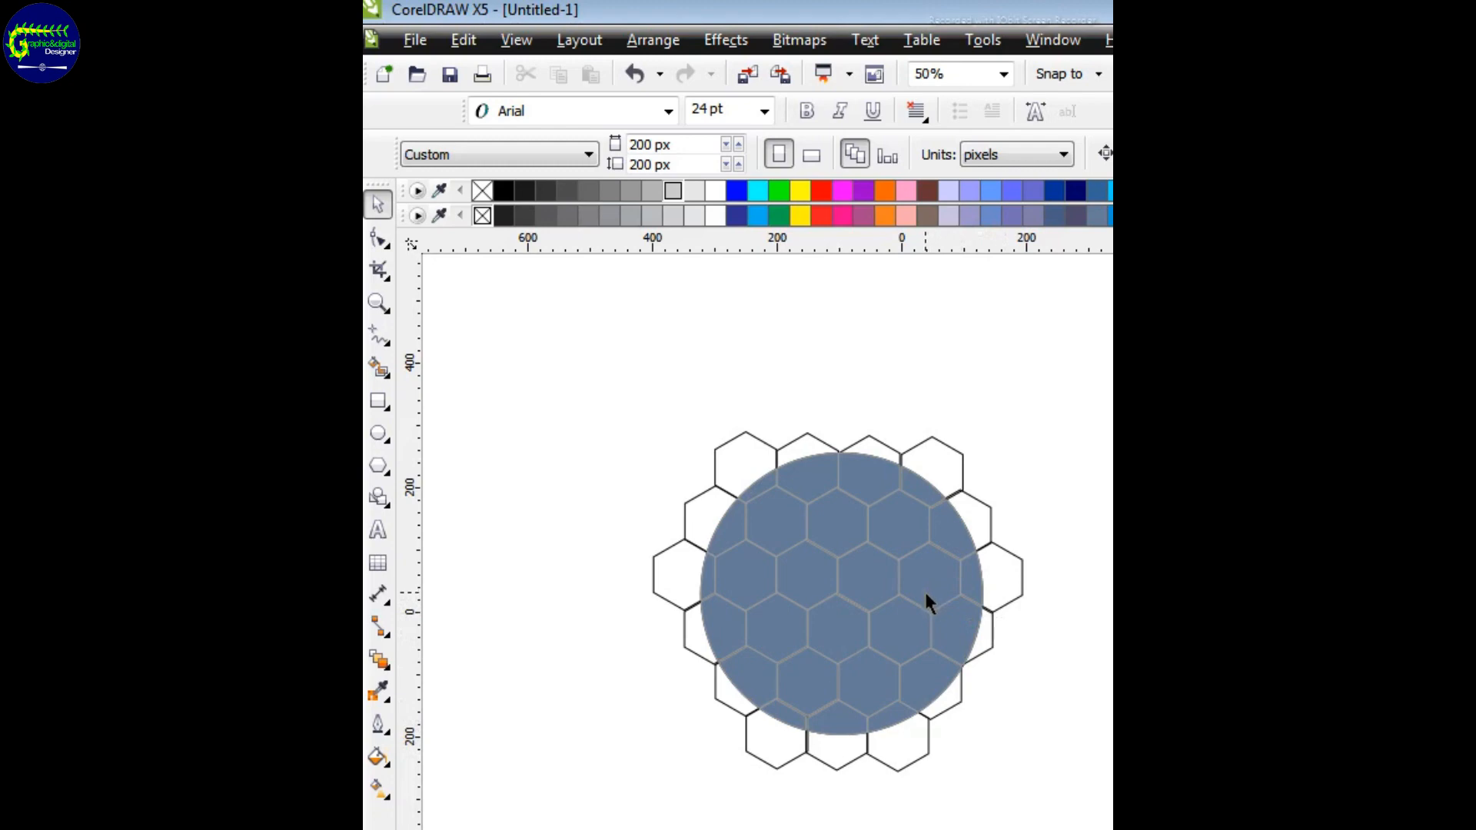
Fill the two cut-off cells at the top of the circle, the right one yellow and the left one orange
click(804, 485)
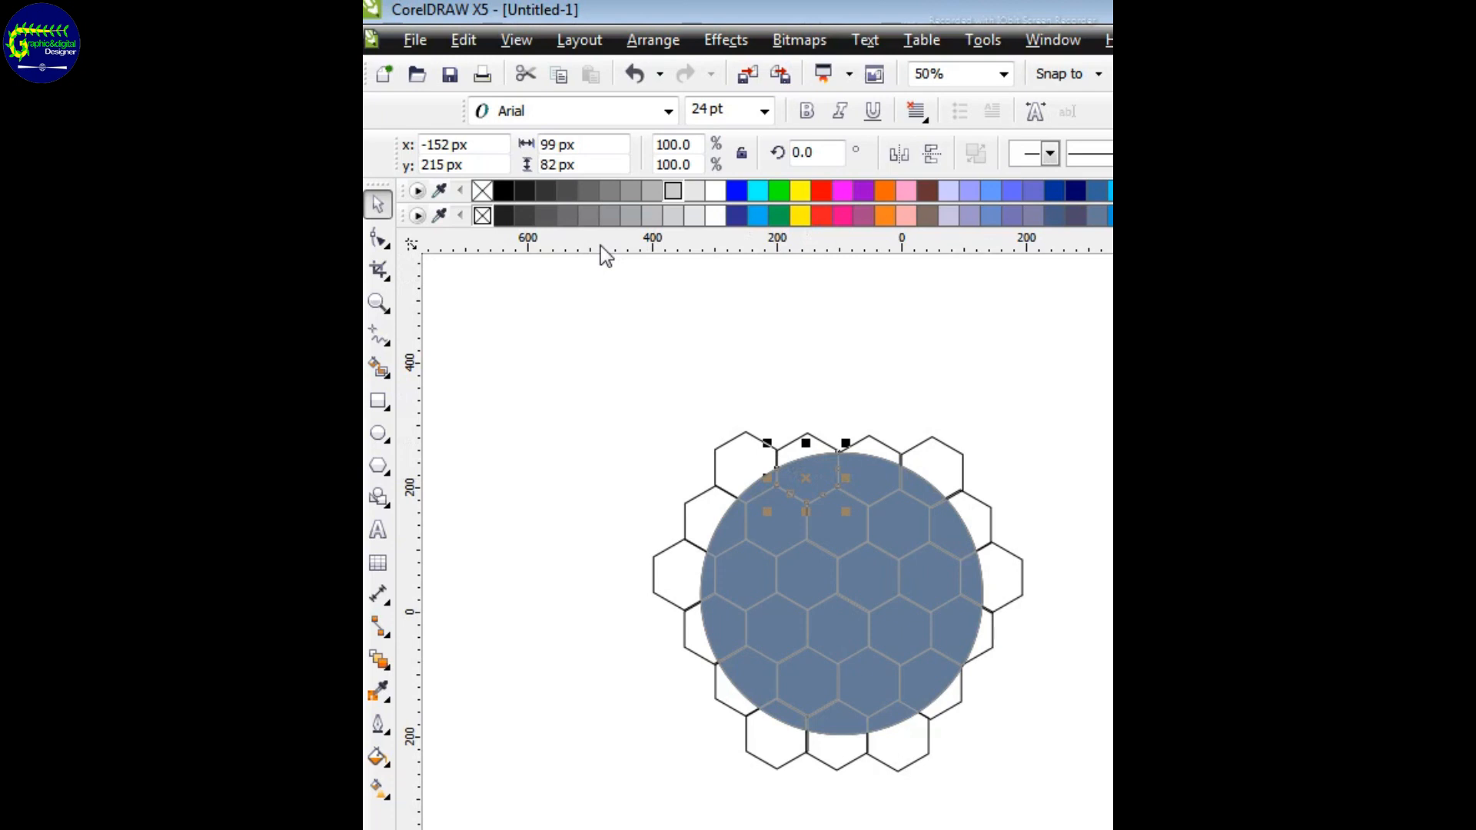
click(1013, 411)
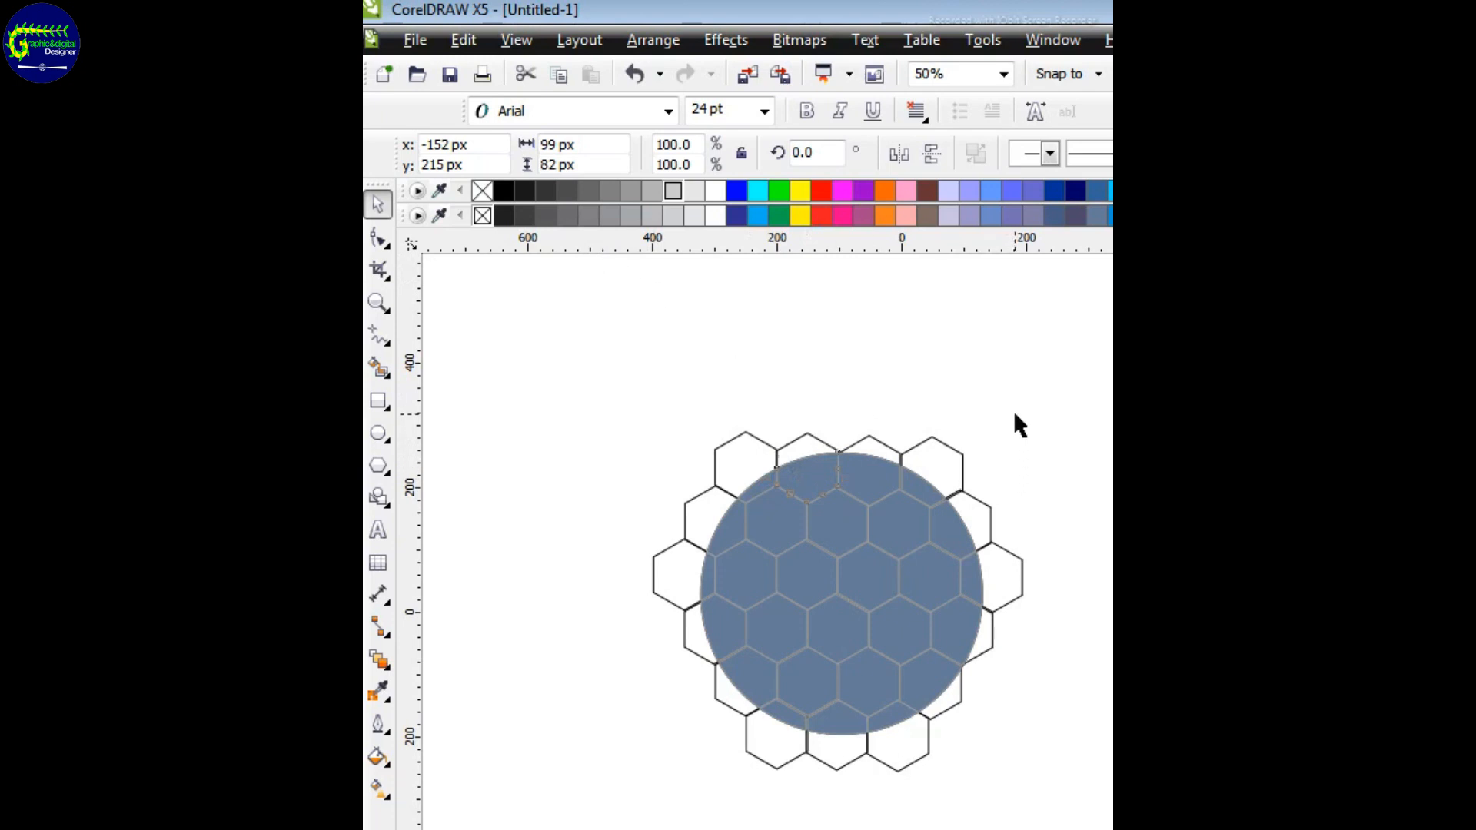
click(875, 476)
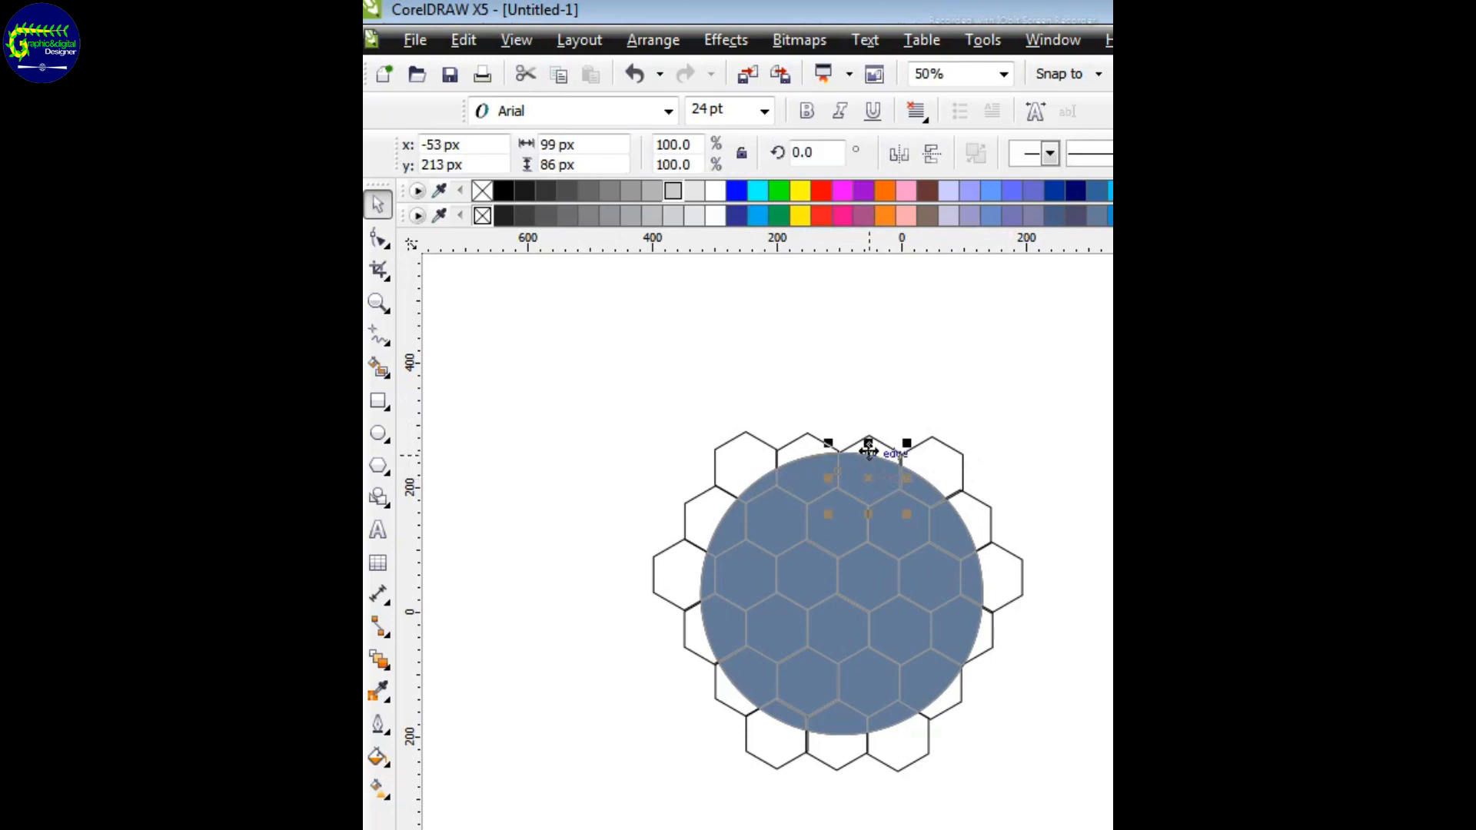
click(802, 195)
click(807, 473)
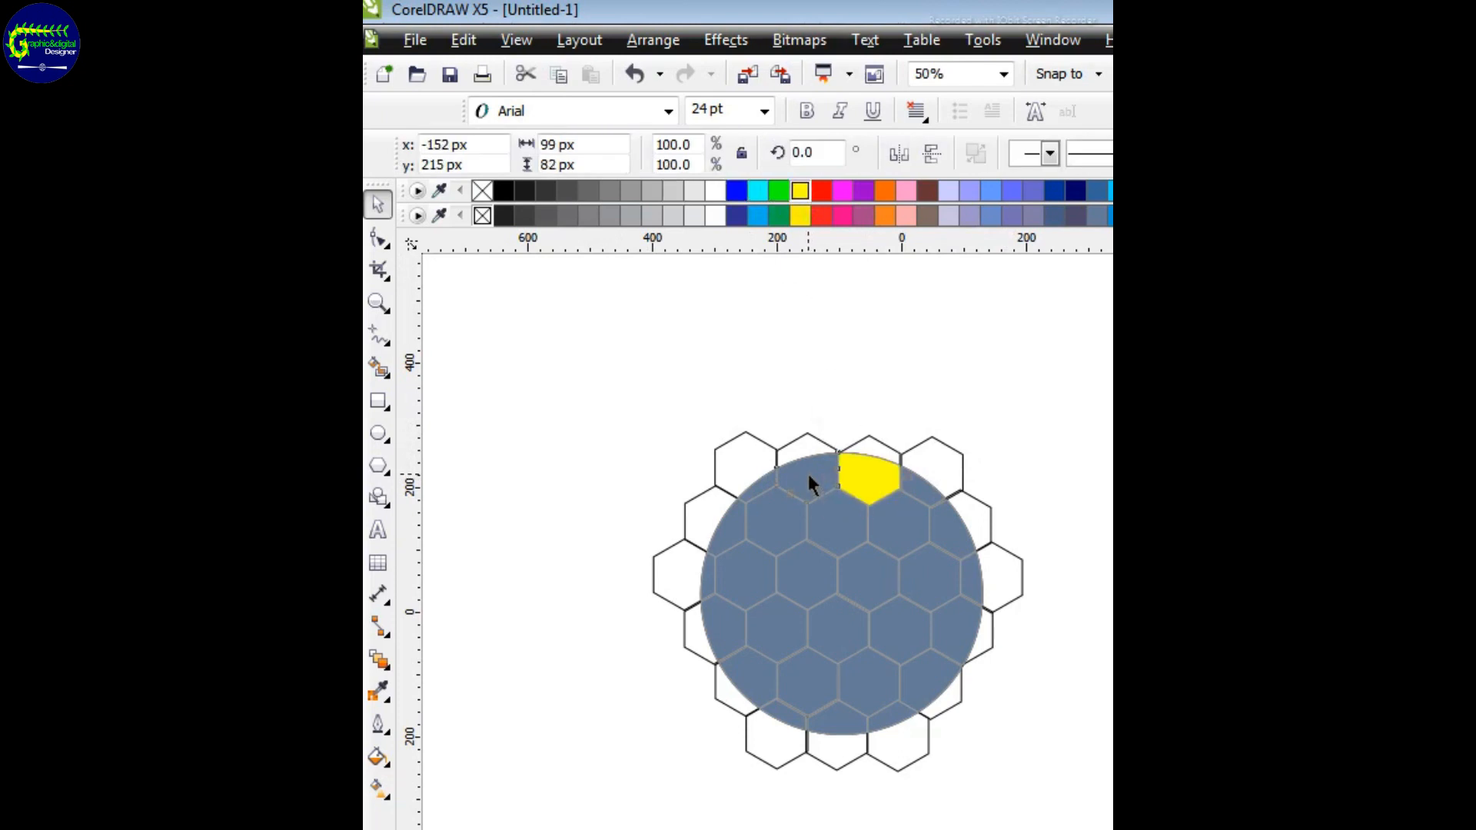
click(885, 191)
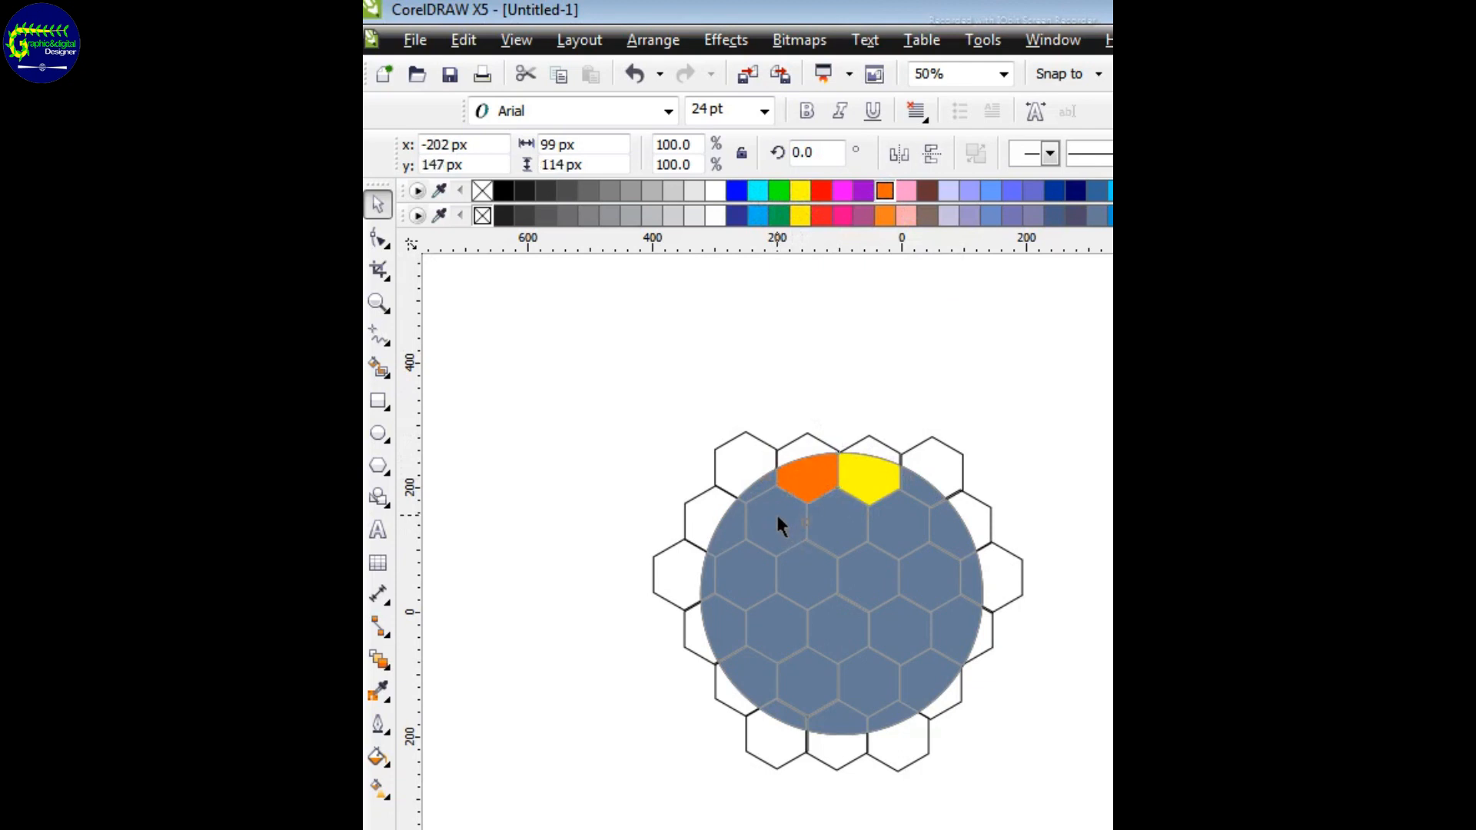
Fill the three whole hexagons in the circle's second row light orange, brown and orange, from left to right
click(776, 513)
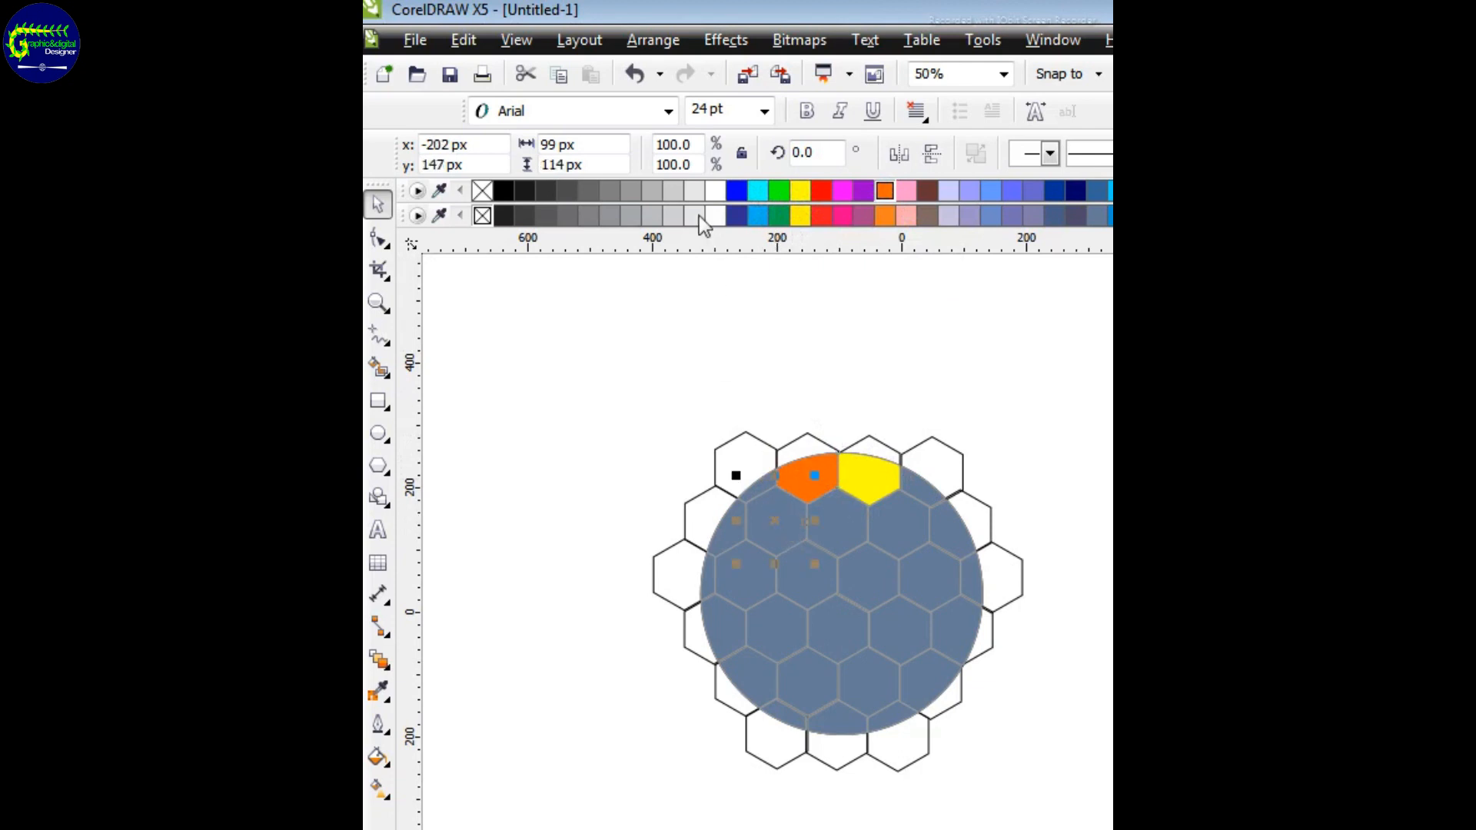
click(610, 192)
click(761, 492)
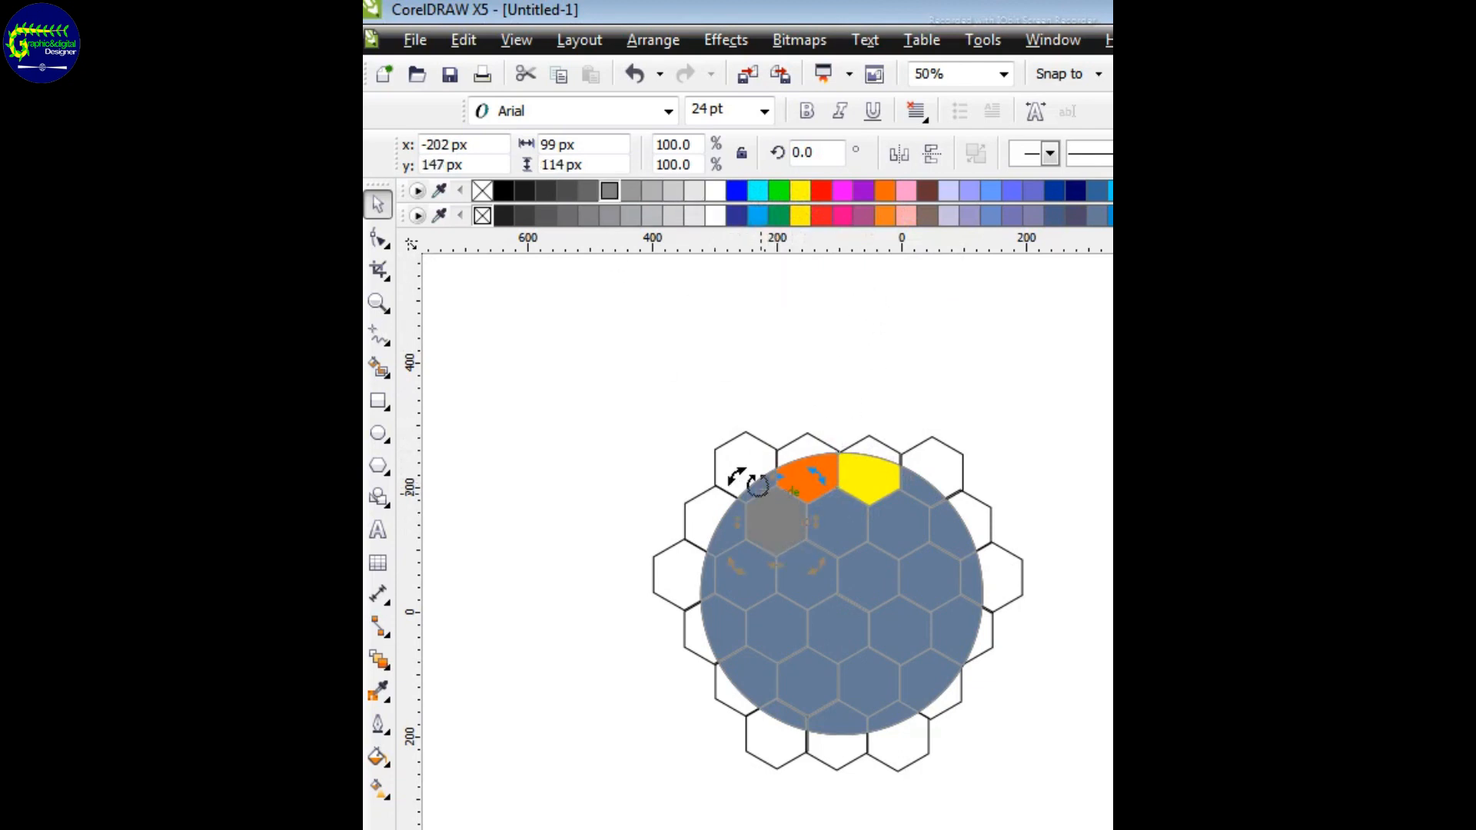
click(888, 217)
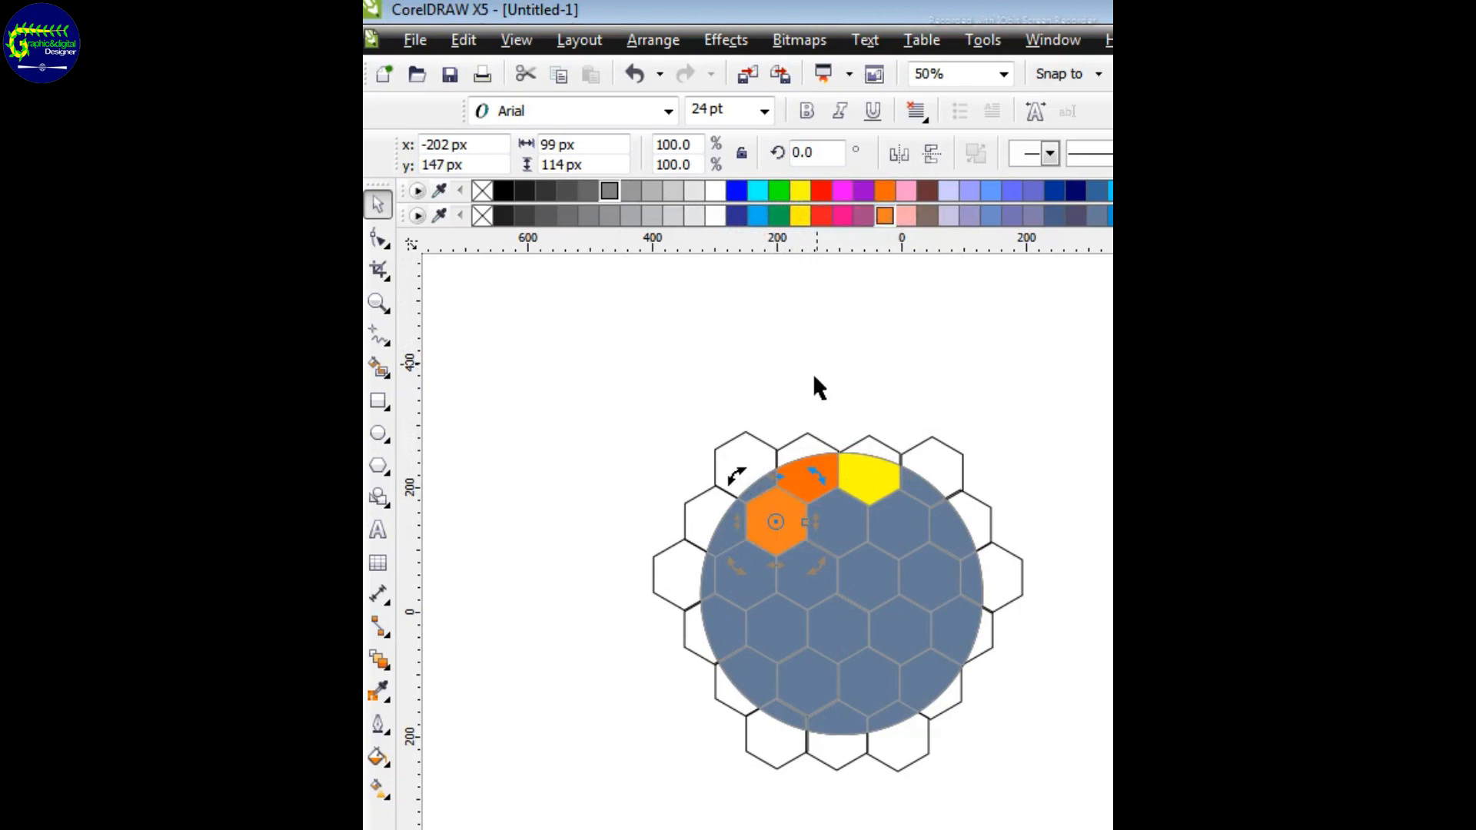
click(836, 521)
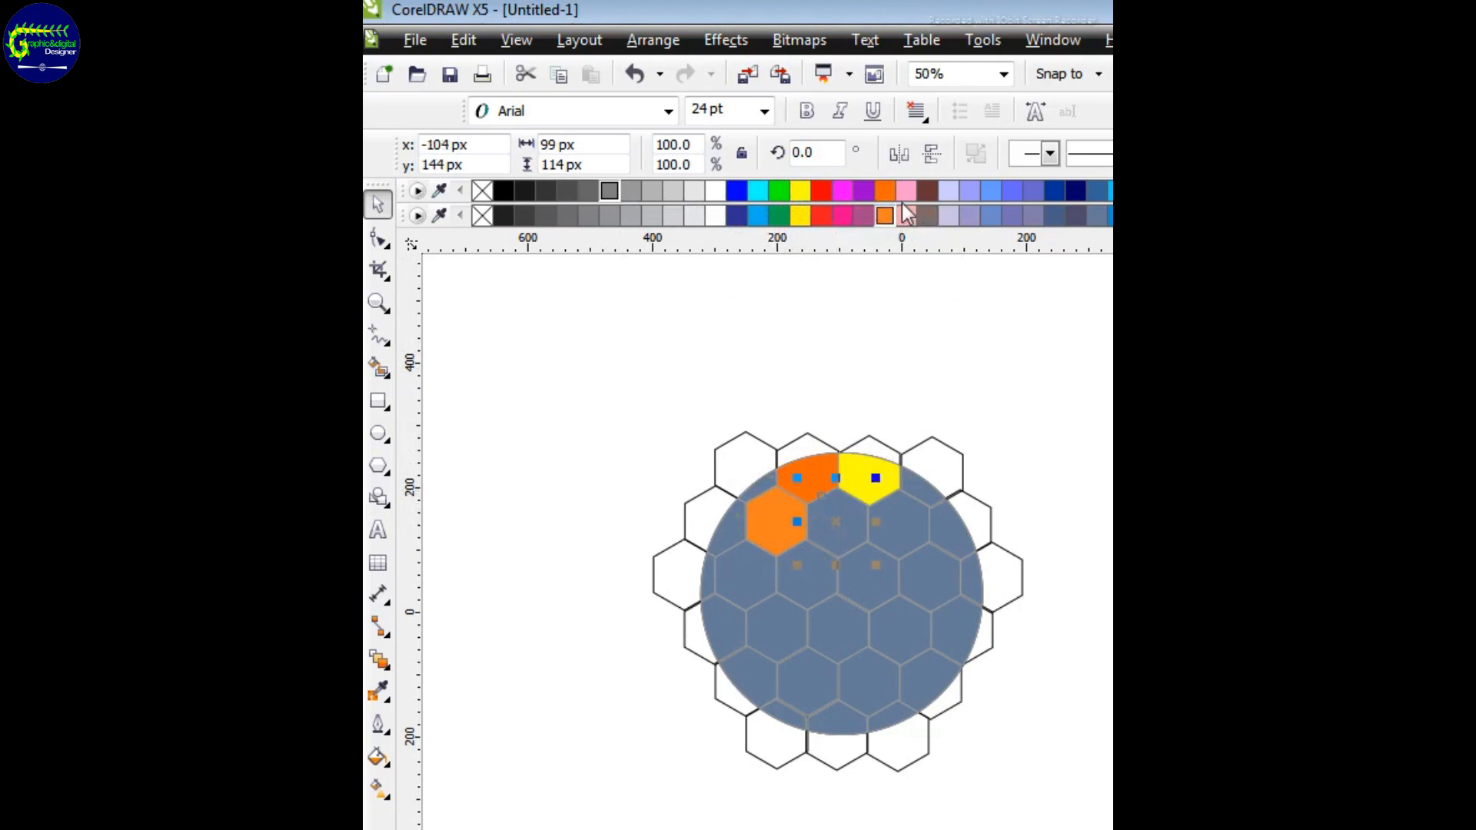
click(925, 190)
click(905, 509)
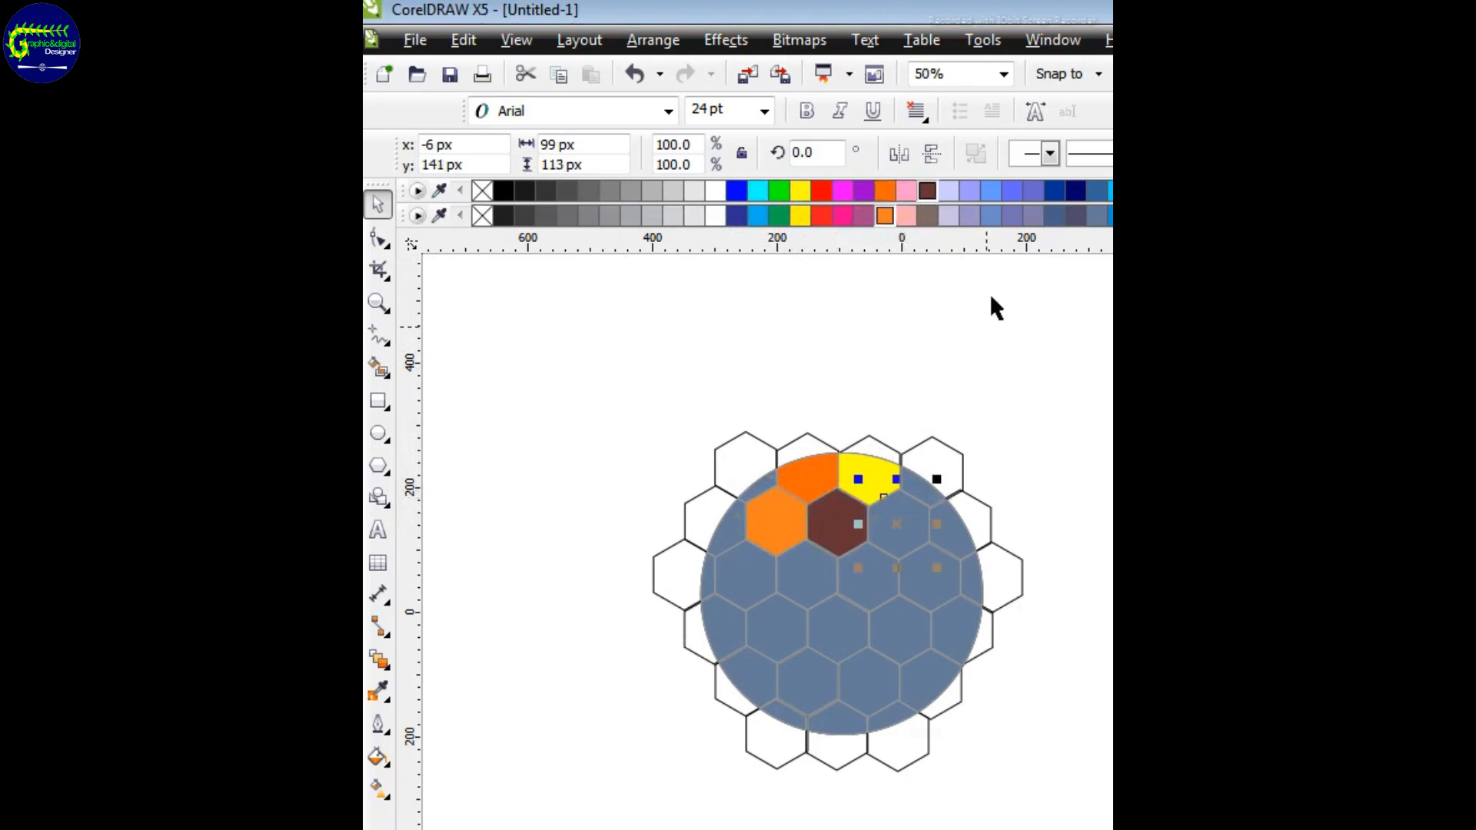
click(885, 190)
Fill the two partial cells along the circle's upper-right edge, the upper one periwinkle blue and the lower one navy
click(932, 480)
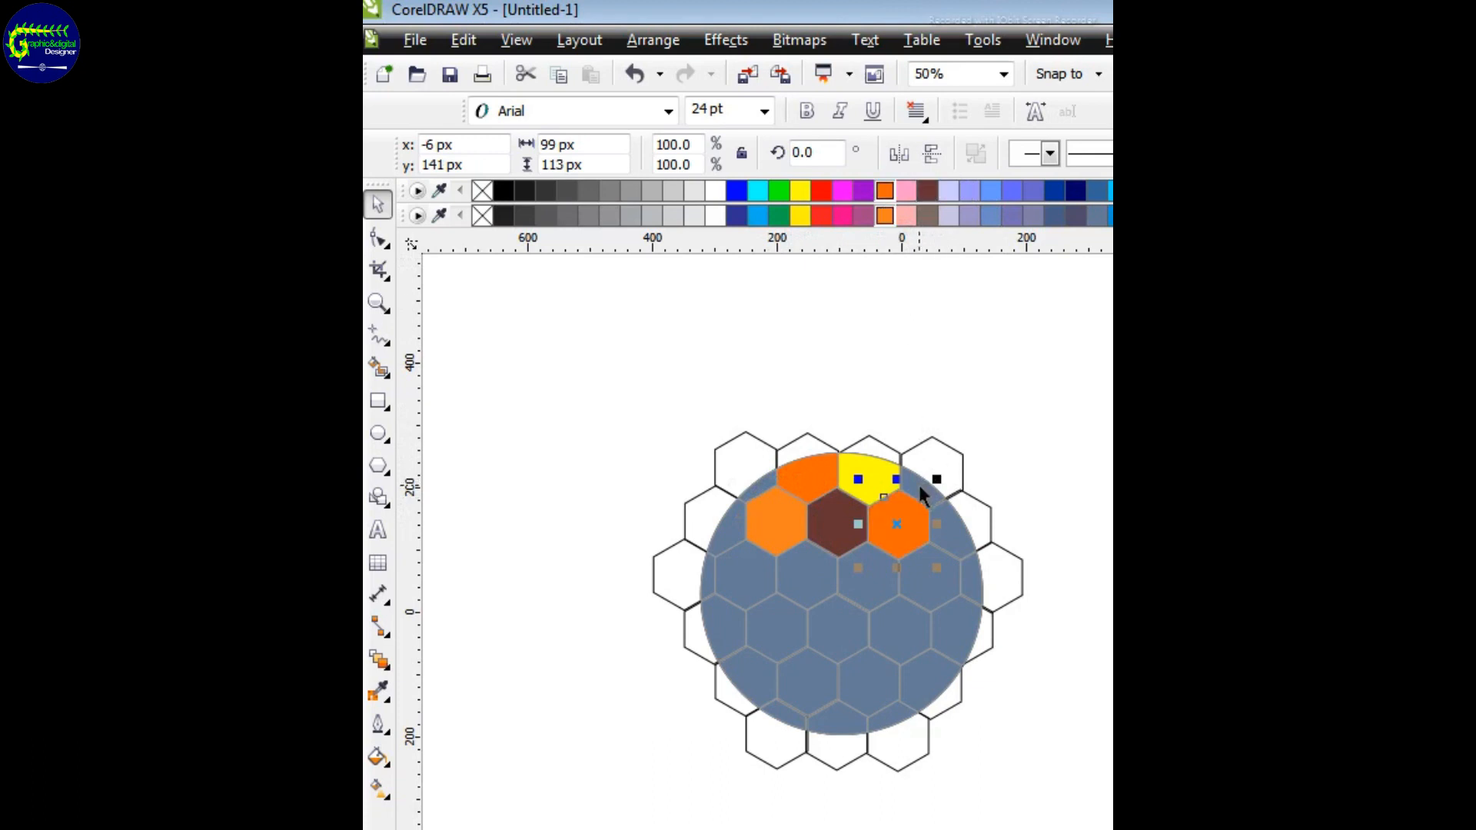
click(1012, 191)
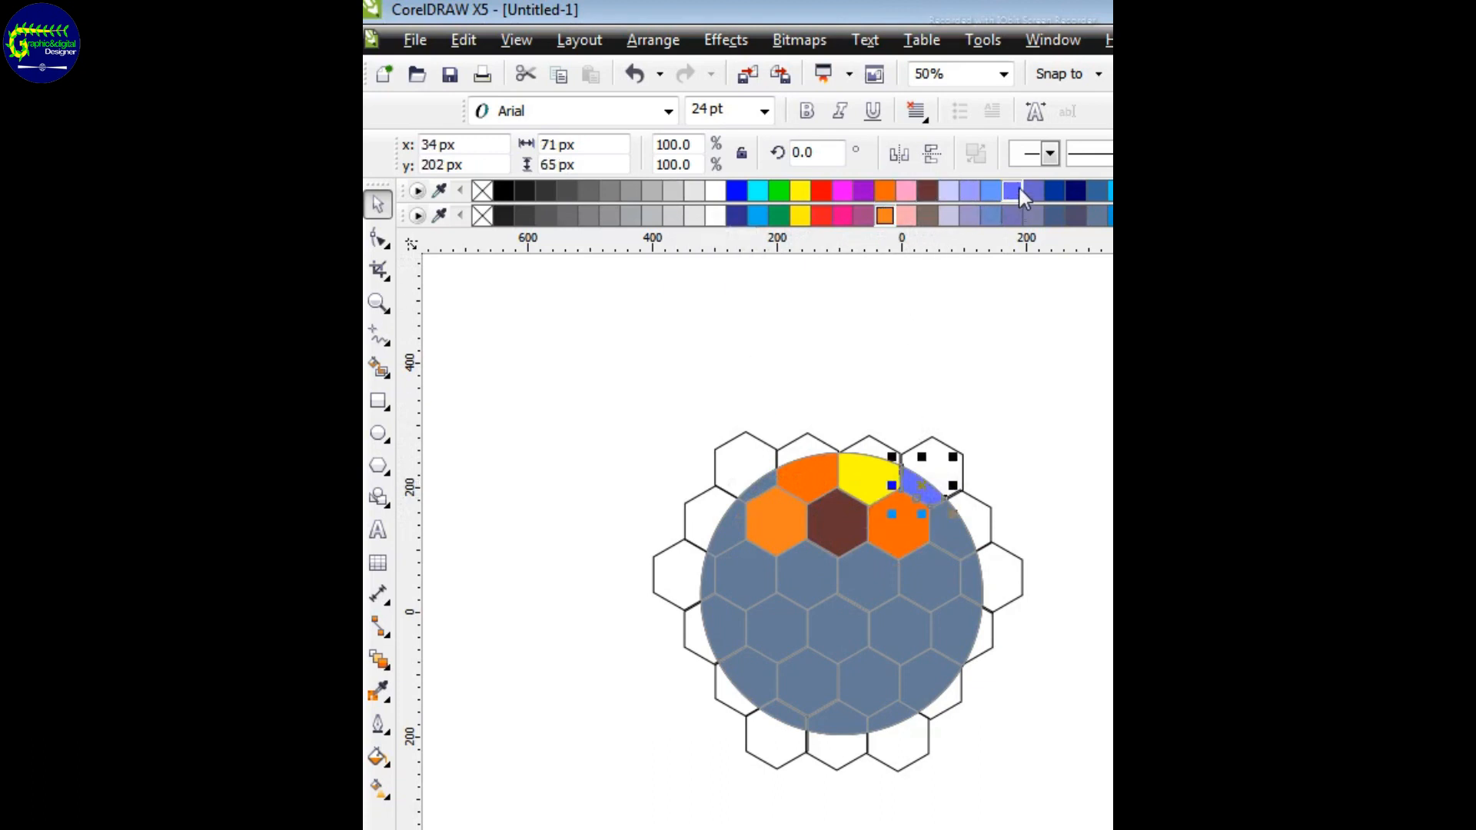
click(950, 528)
click(1033, 190)
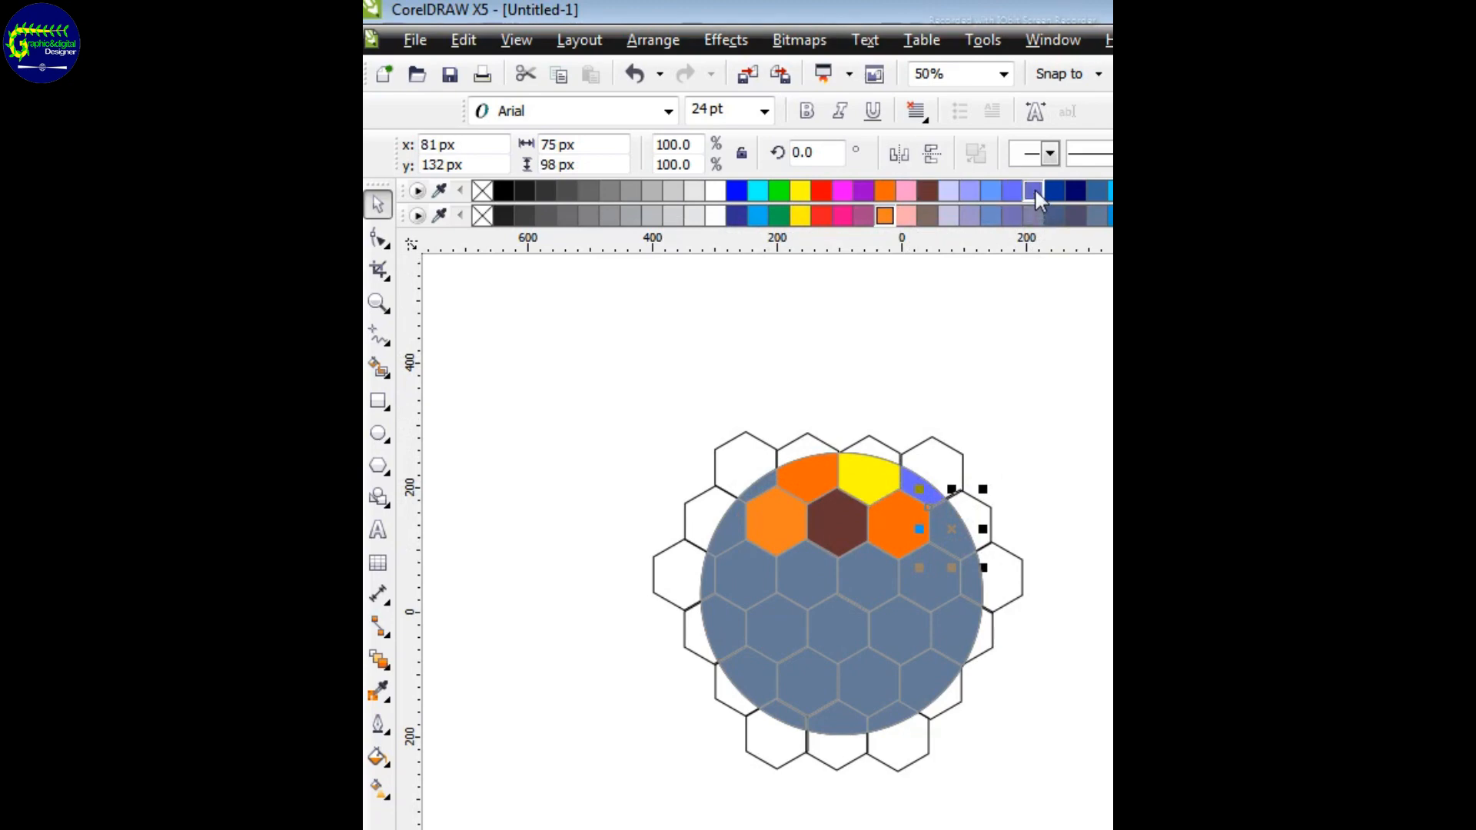
click(1076, 190)
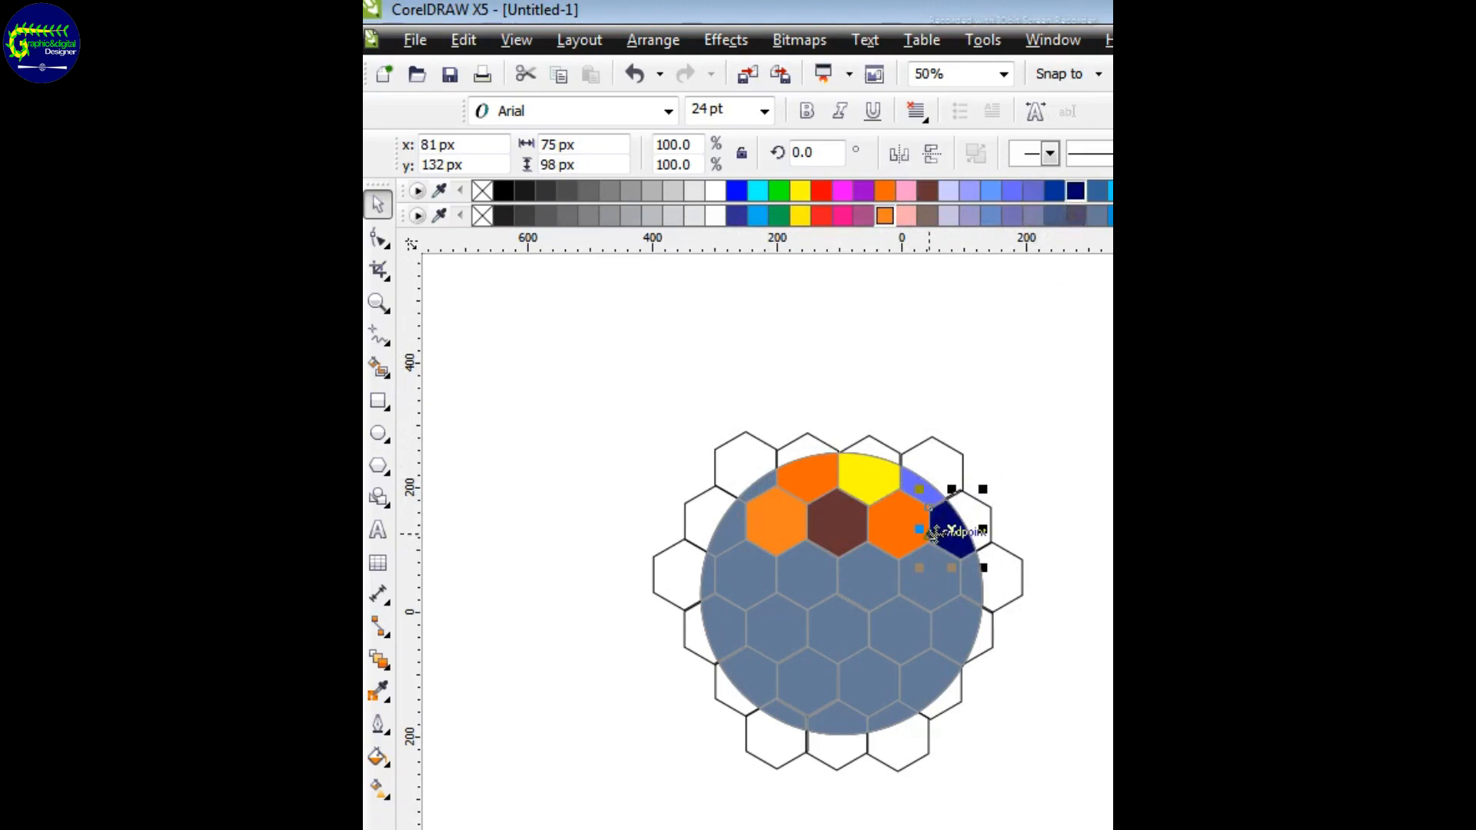
Fill the four whole hexagons in the circle's third row yellow, green, red and cyan, from right to left
click(931, 576)
click(800, 190)
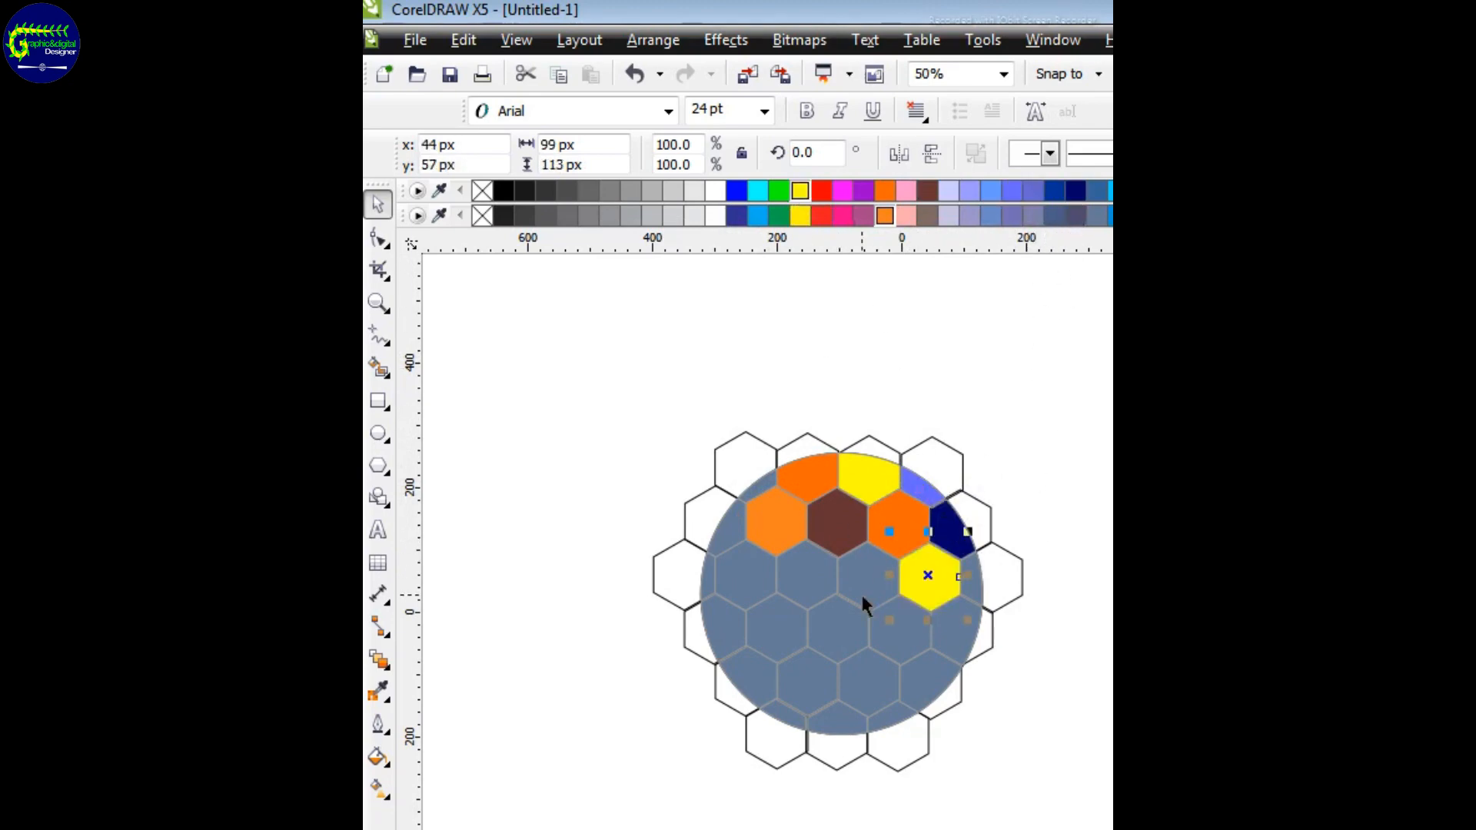
click(863, 584)
click(778, 191)
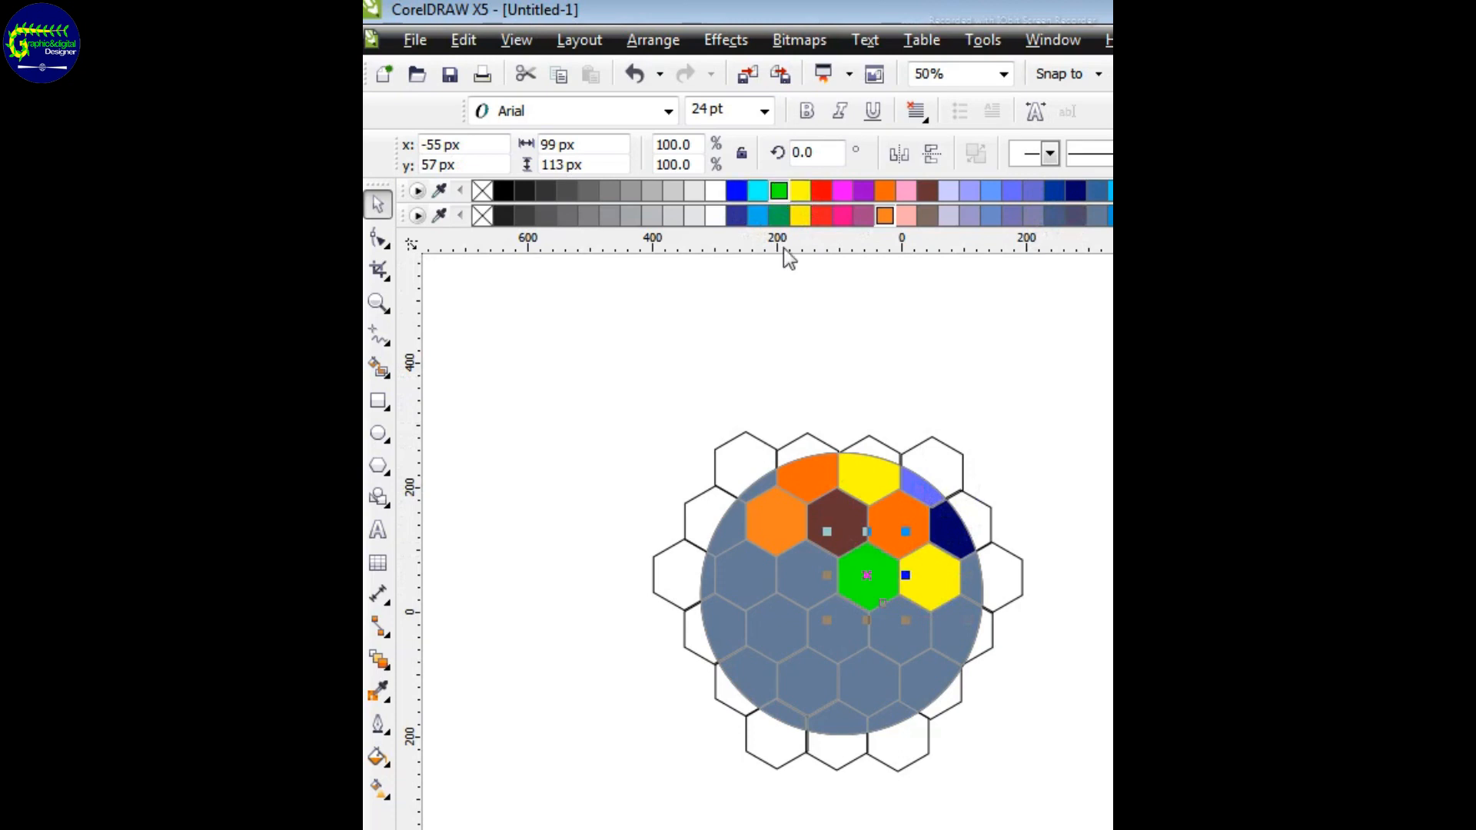
click(814, 575)
click(821, 190)
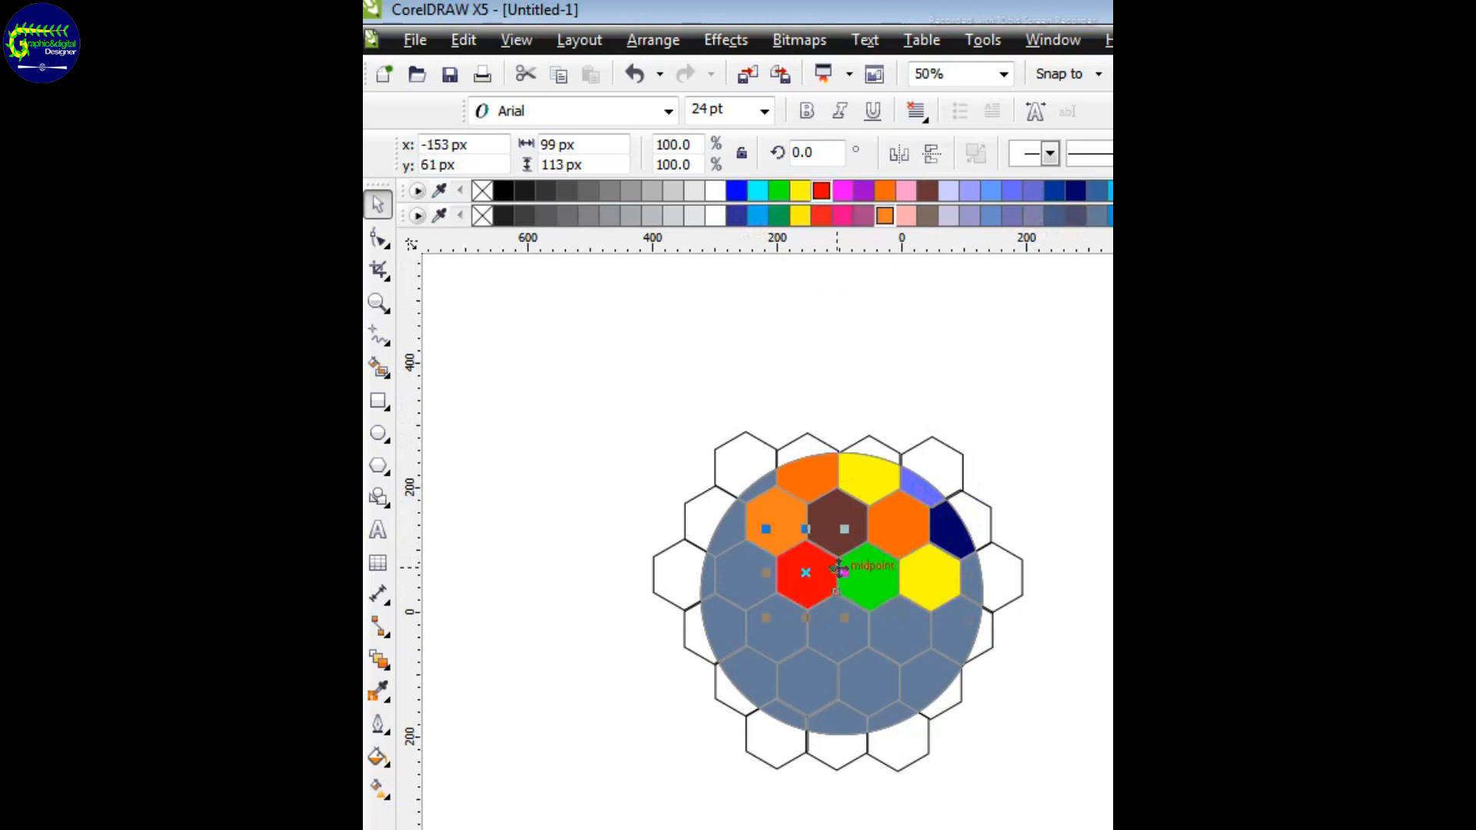
click(745, 574)
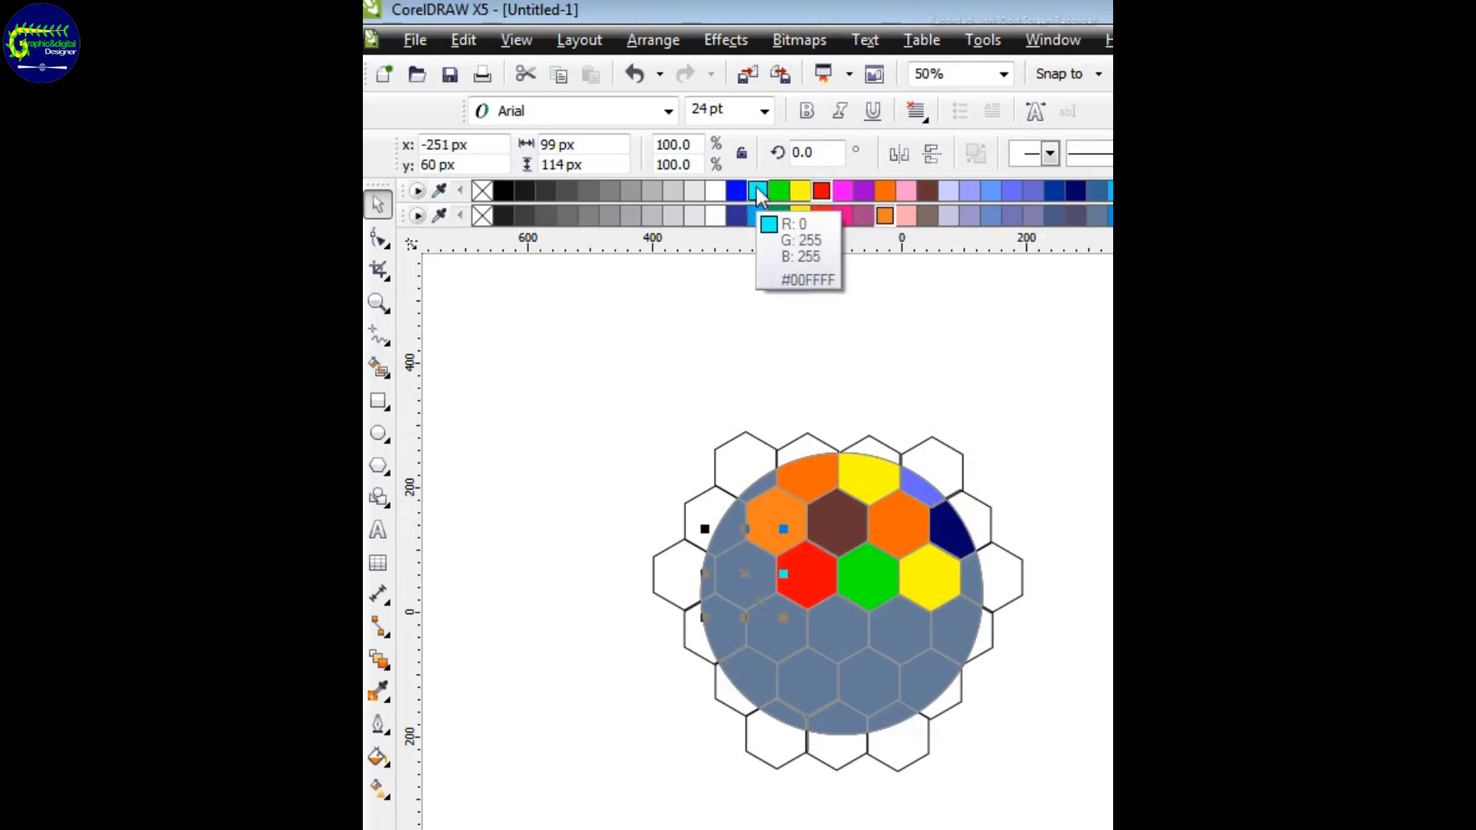
click(757, 191)
Fill the fourth row's three whole hexagons orange, dark blue and green from left to right, and its right-hand partial cell pink
click(781, 642)
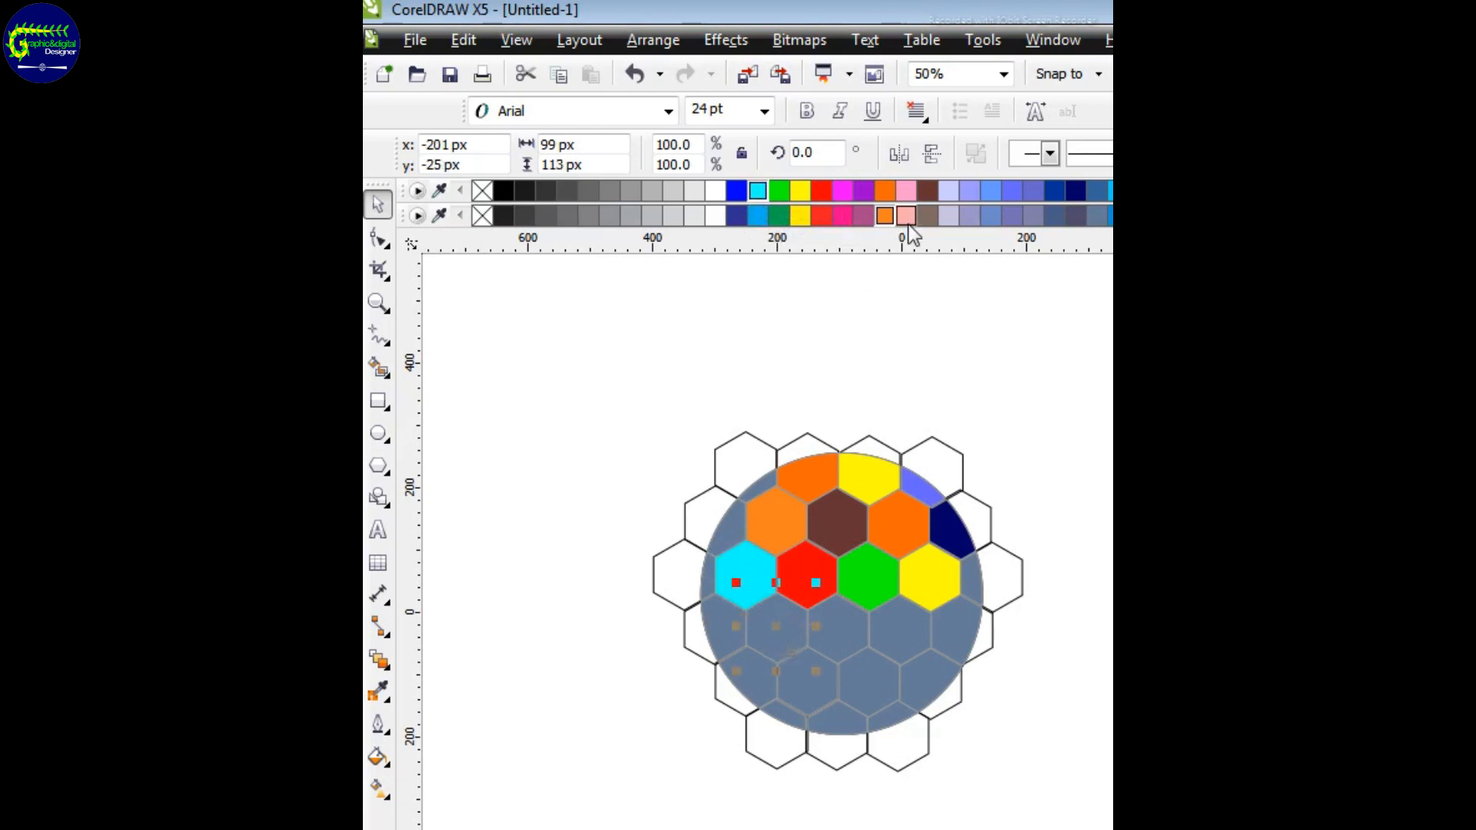
click(884, 191)
click(844, 619)
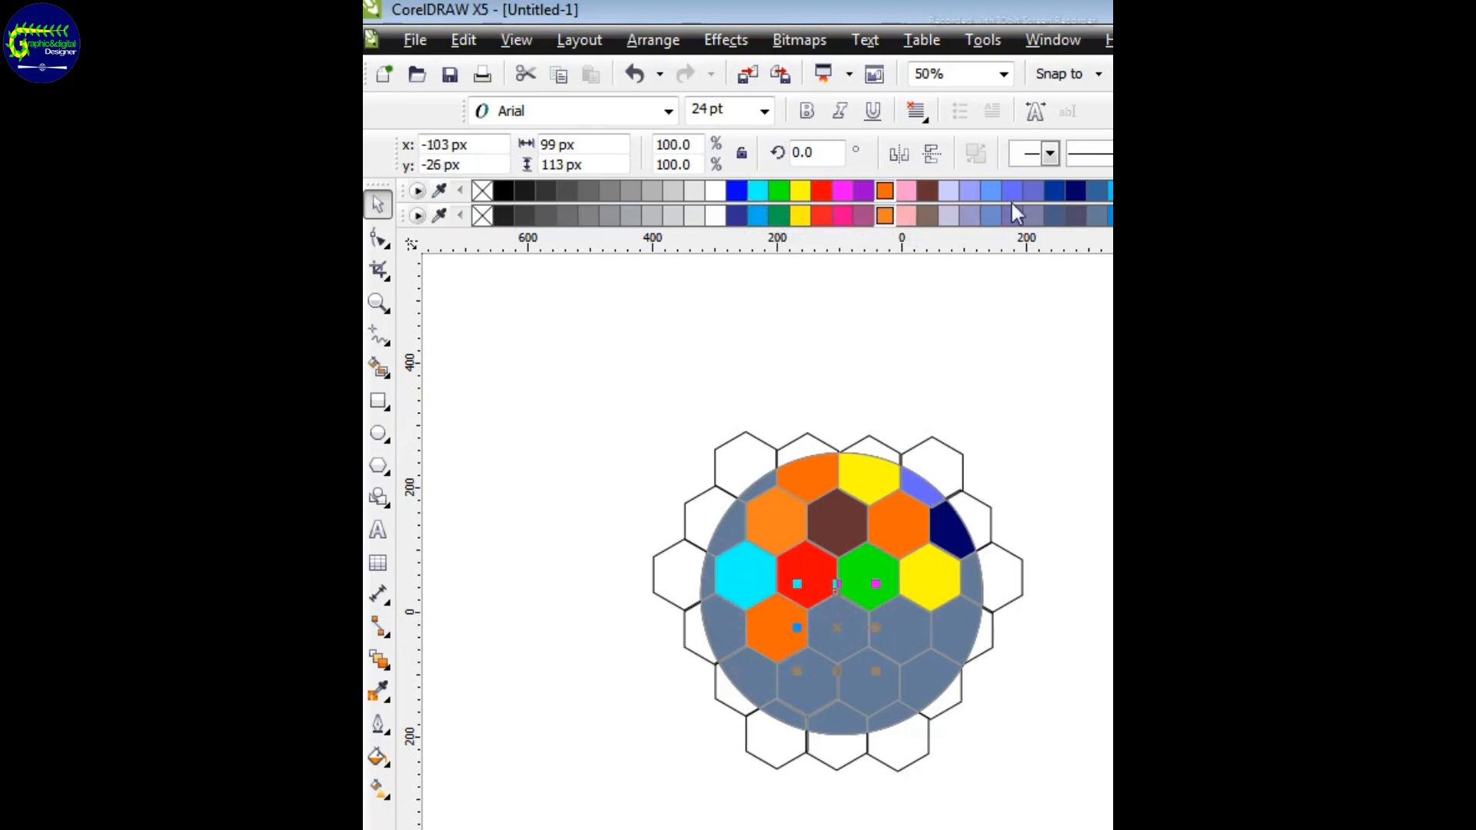
click(1055, 190)
click(904, 624)
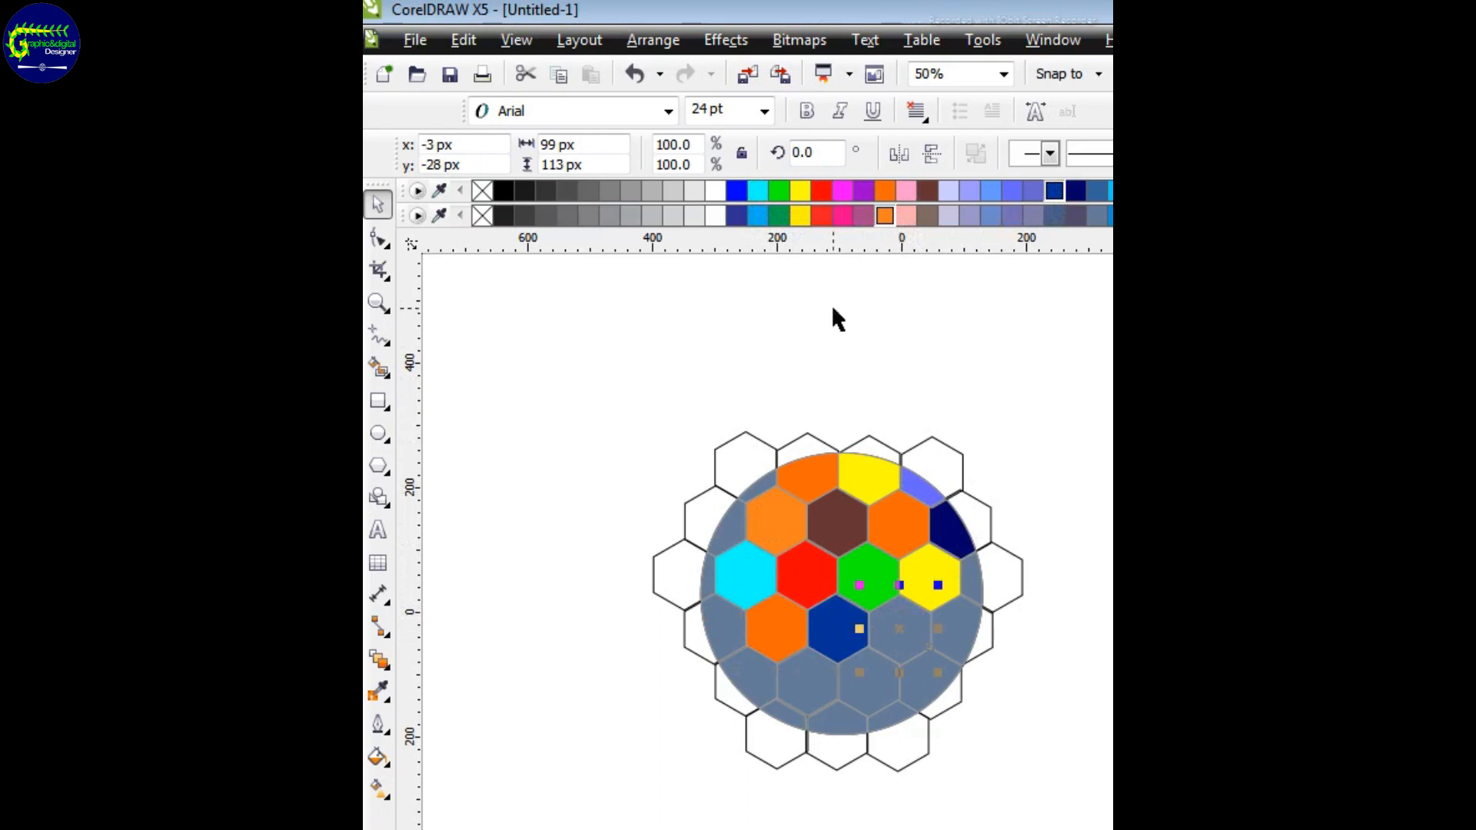
click(777, 191)
click(956, 625)
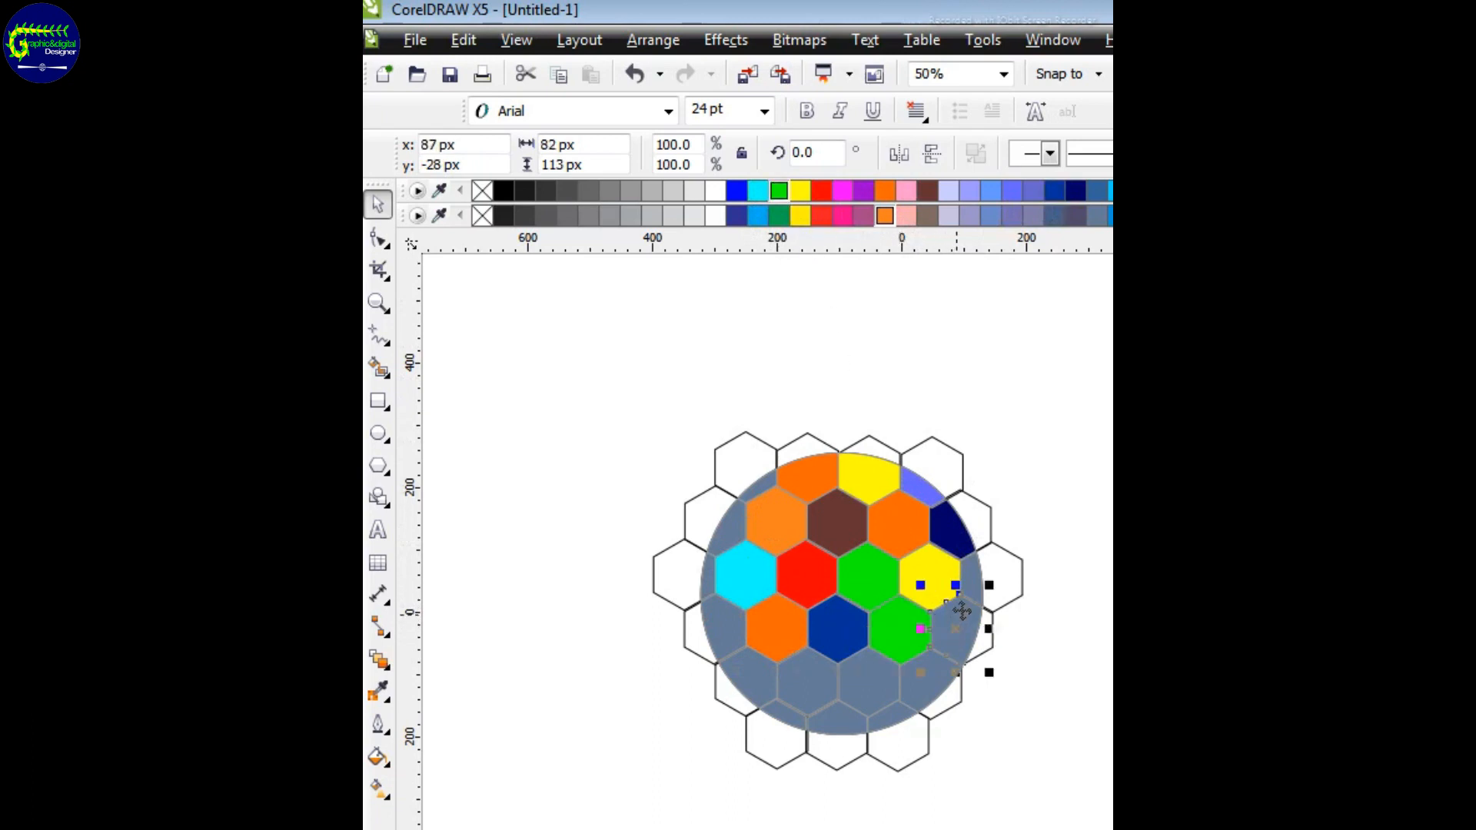
click(906, 191)
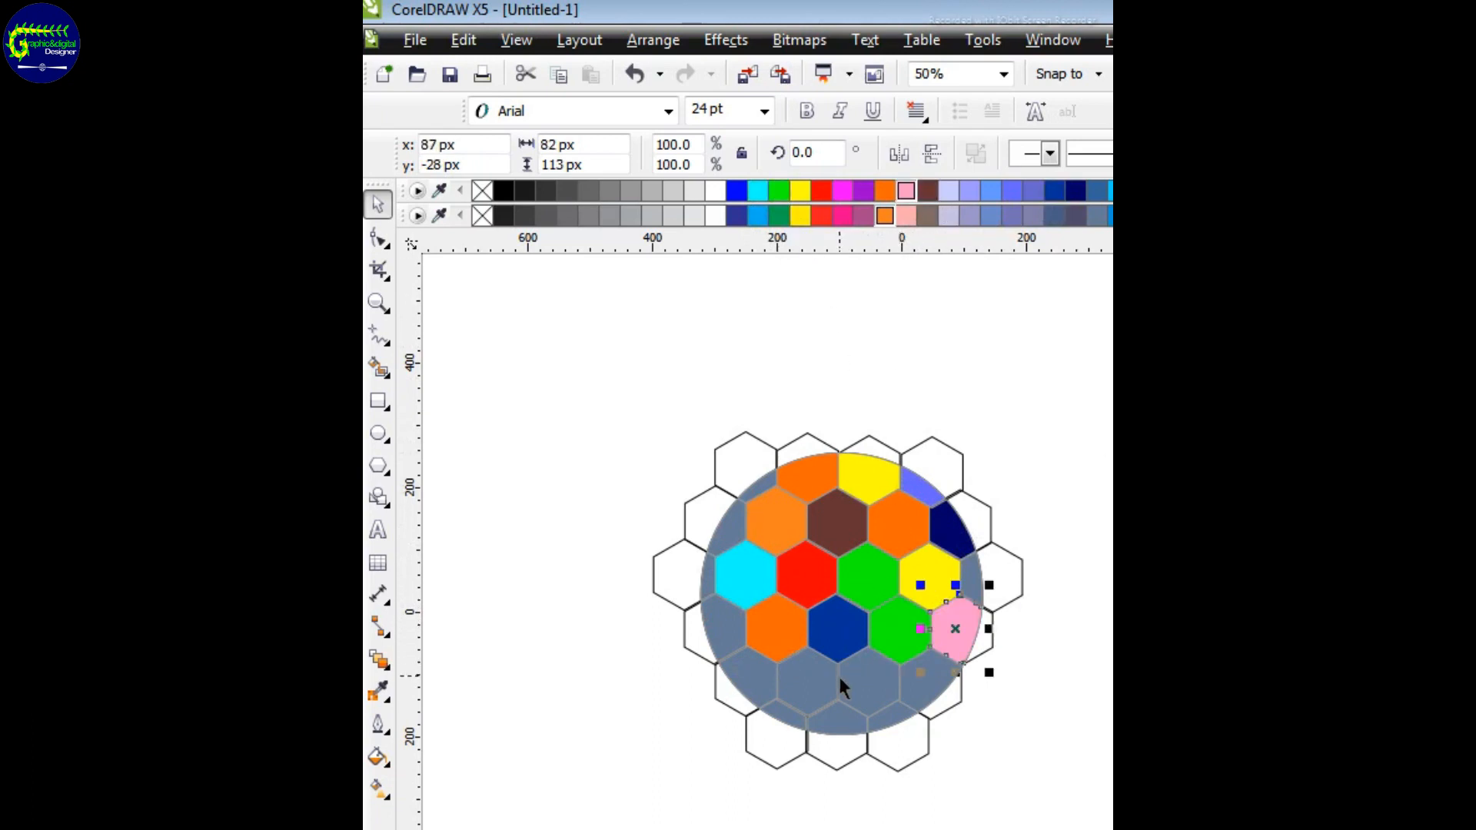
Fill the circle's fifth row: the two whole hexagons blue and grey from right to left, and the left-hand partial cell red
click(861, 684)
click(736, 191)
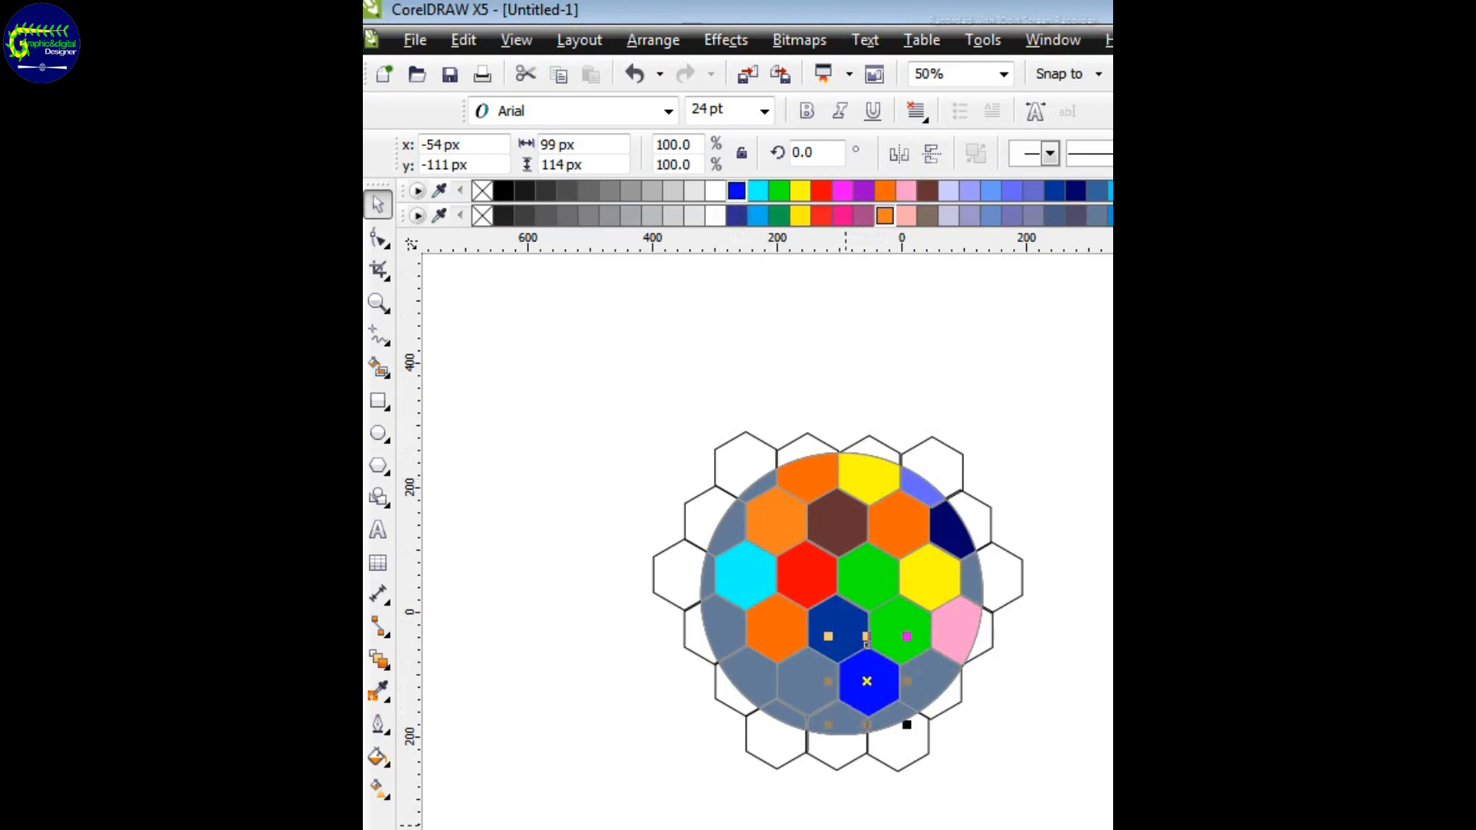
click(804, 682)
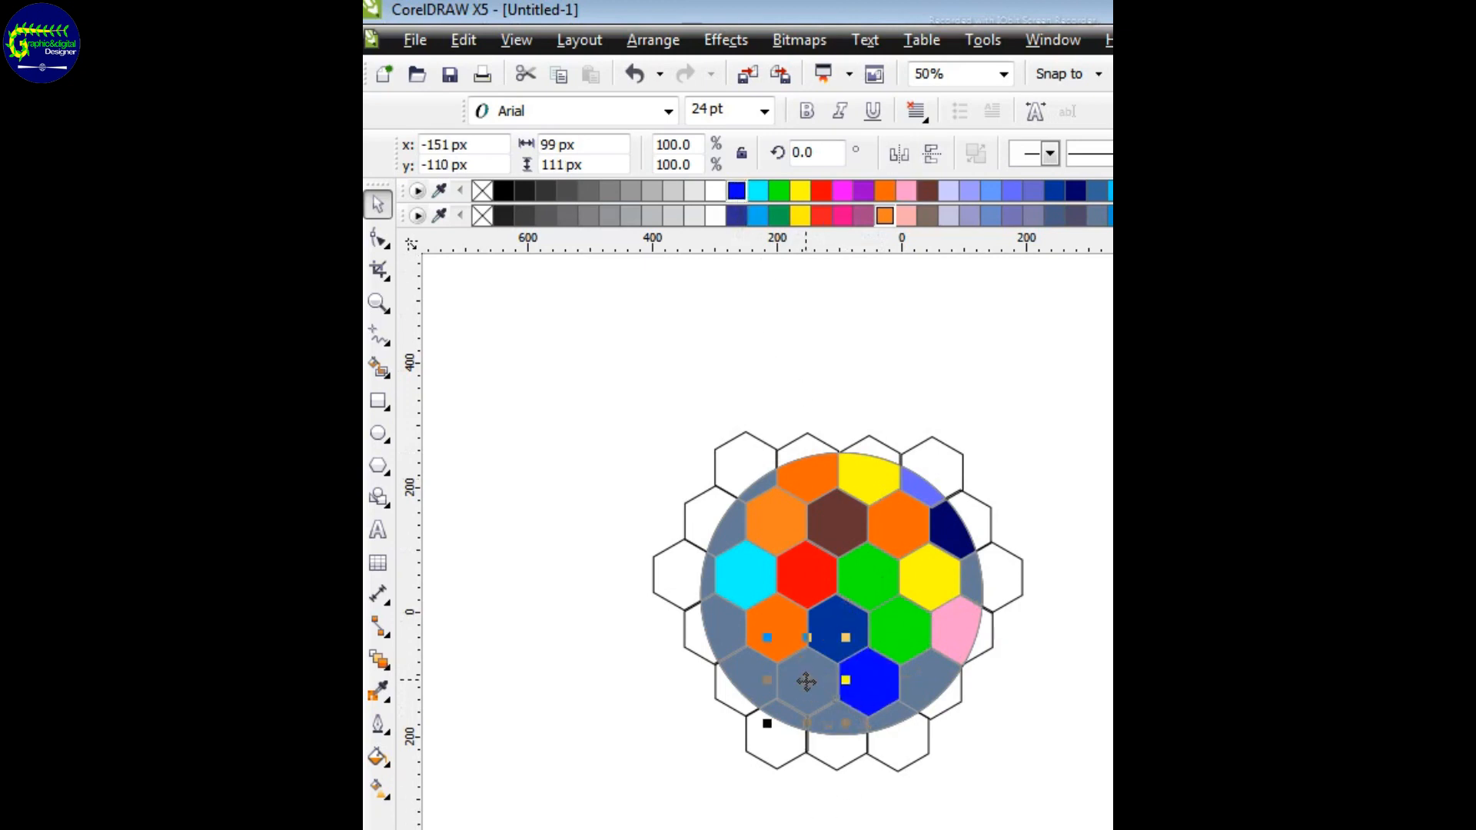
click(651, 191)
click(741, 662)
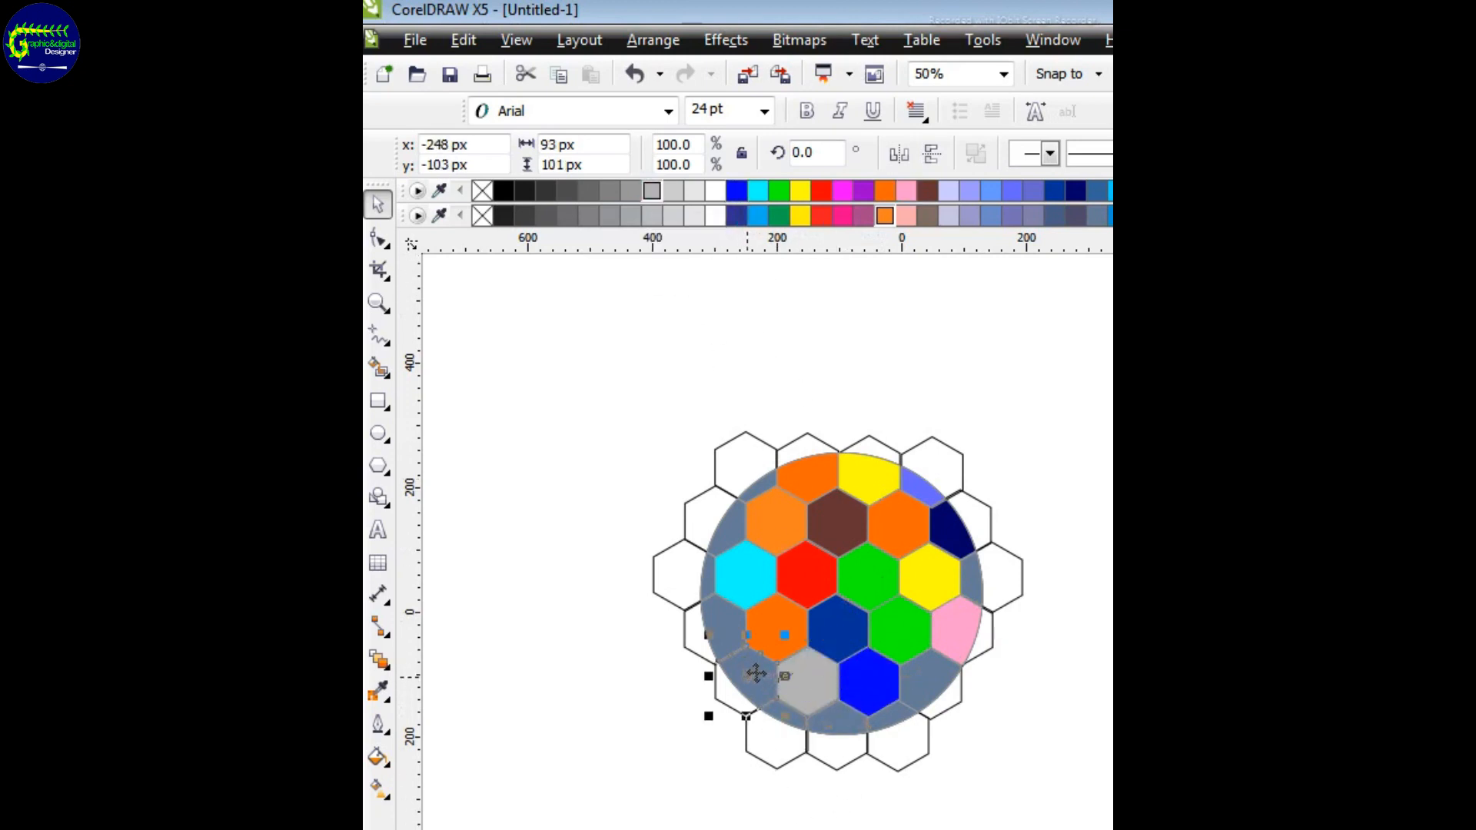
click(822, 192)
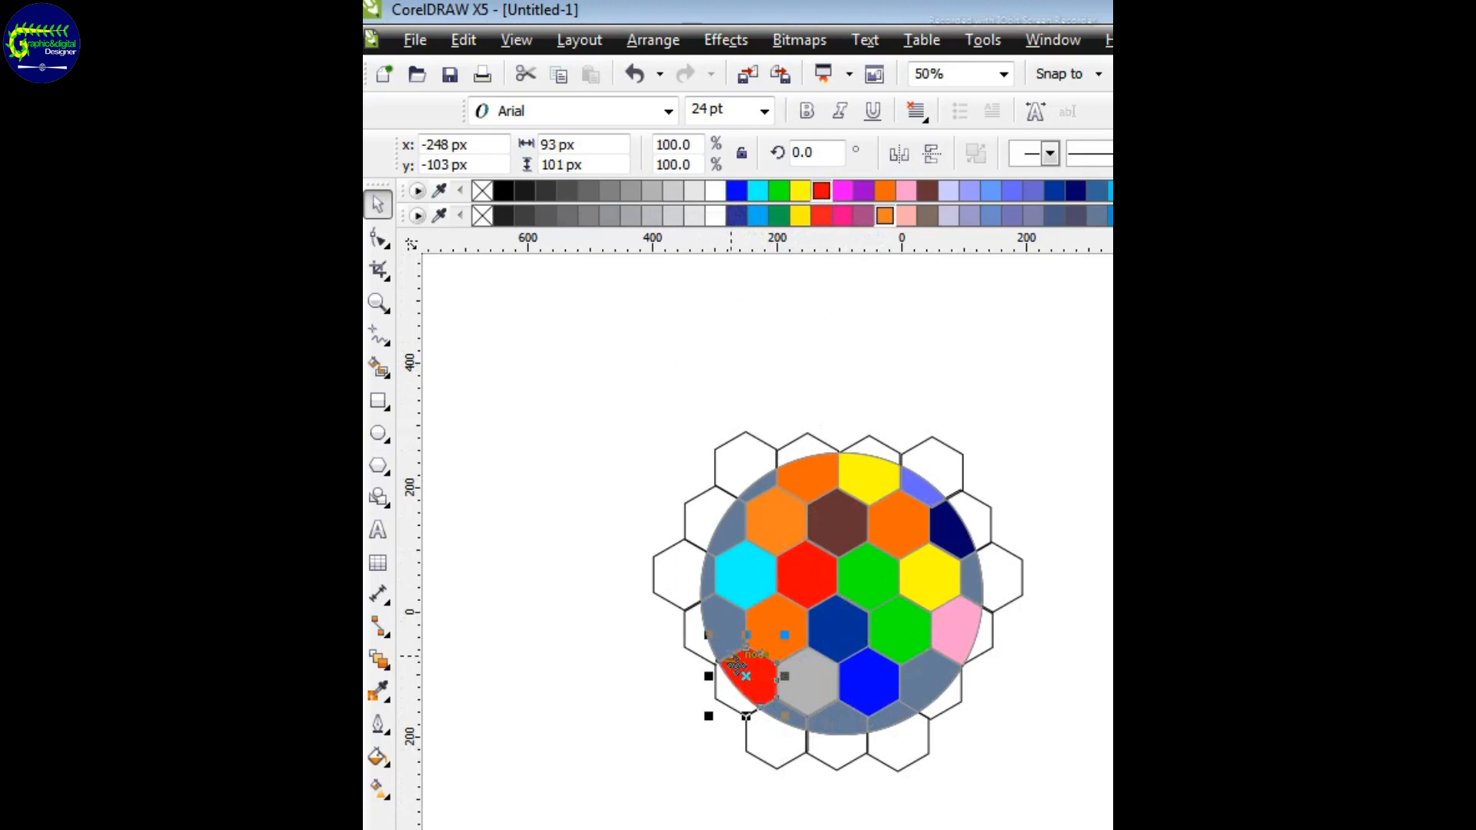
Fill the third row's narrow left-hand cell yellow and the second row's left-hand partial cell cyan
click(708, 567)
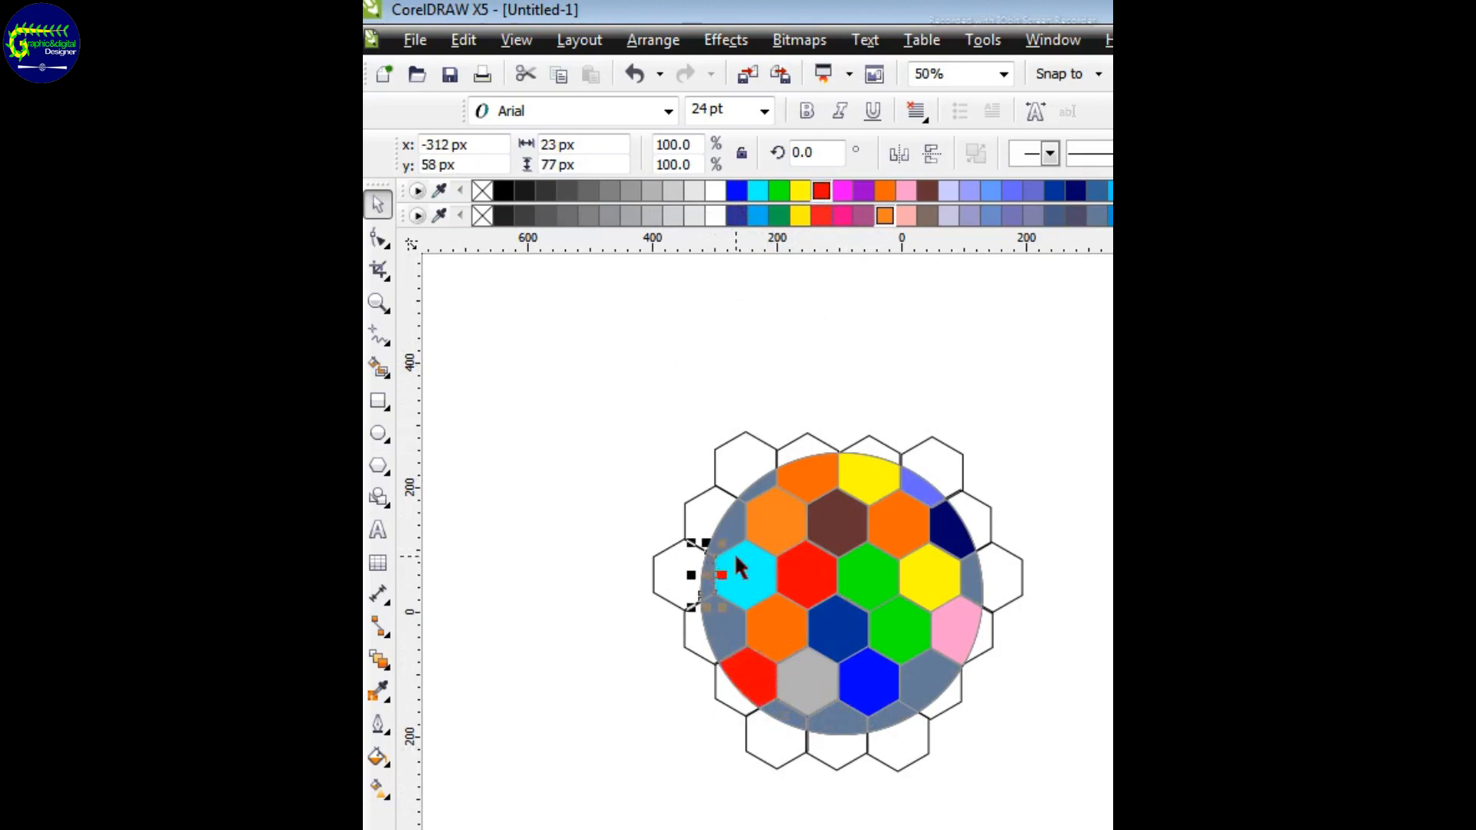
click(804, 189)
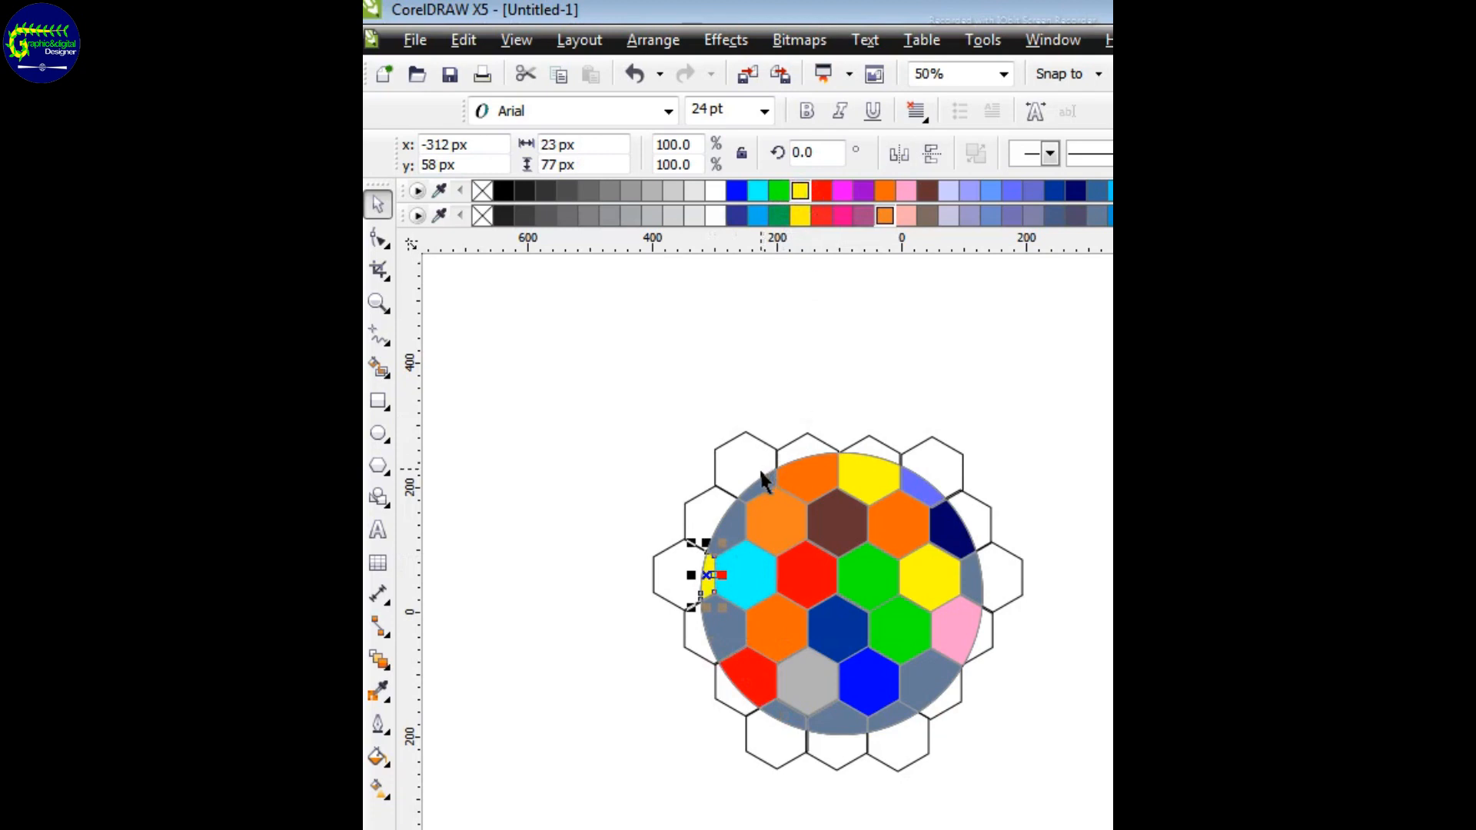
click(740, 526)
click(757, 191)
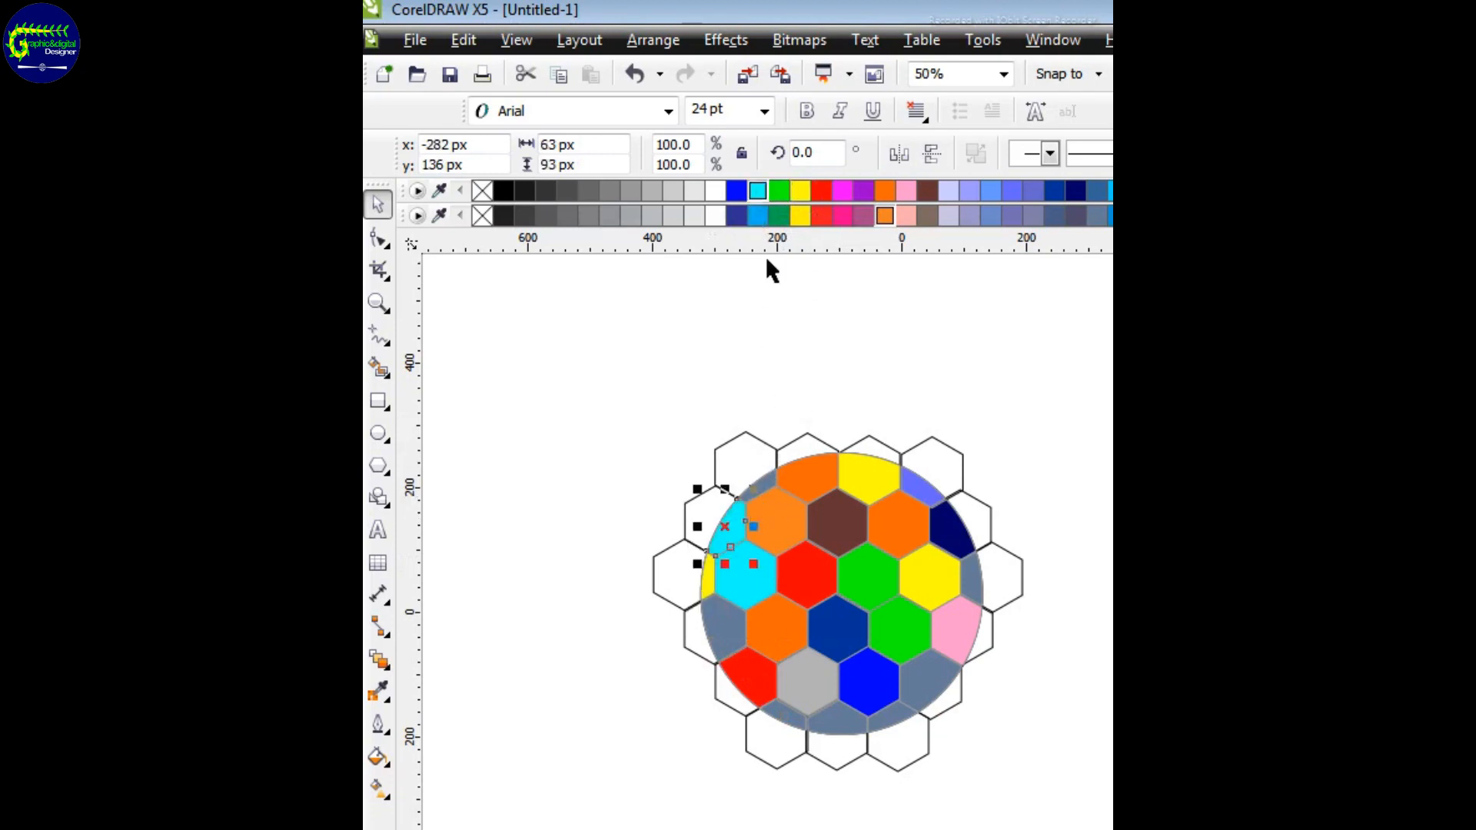
Fill the bottom-centre partial cell purple, the fifth row's right-hand partial cell red, and the third row's narrow right-hand cell yellow
click(838, 724)
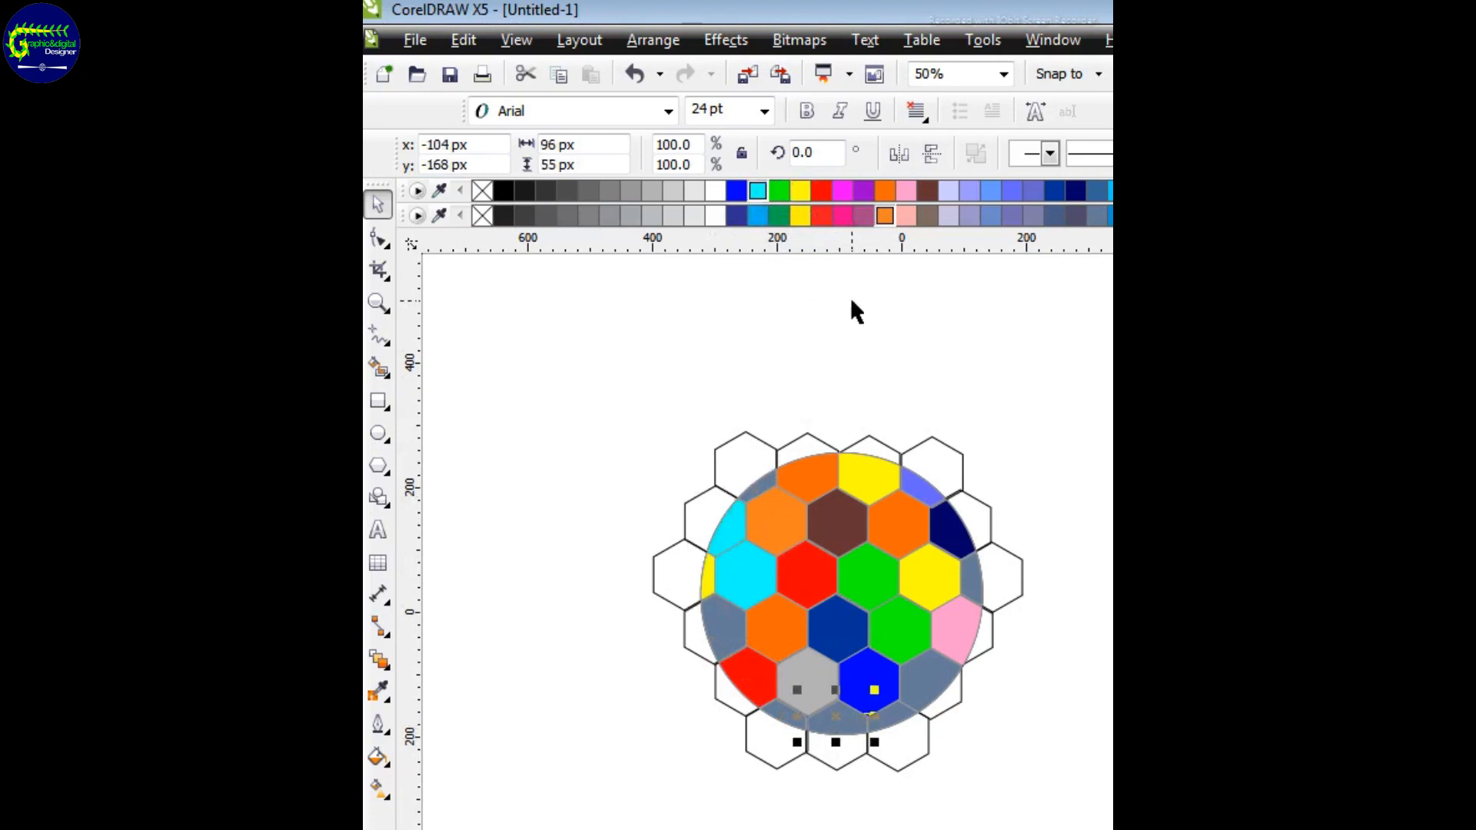
click(856, 191)
click(925, 666)
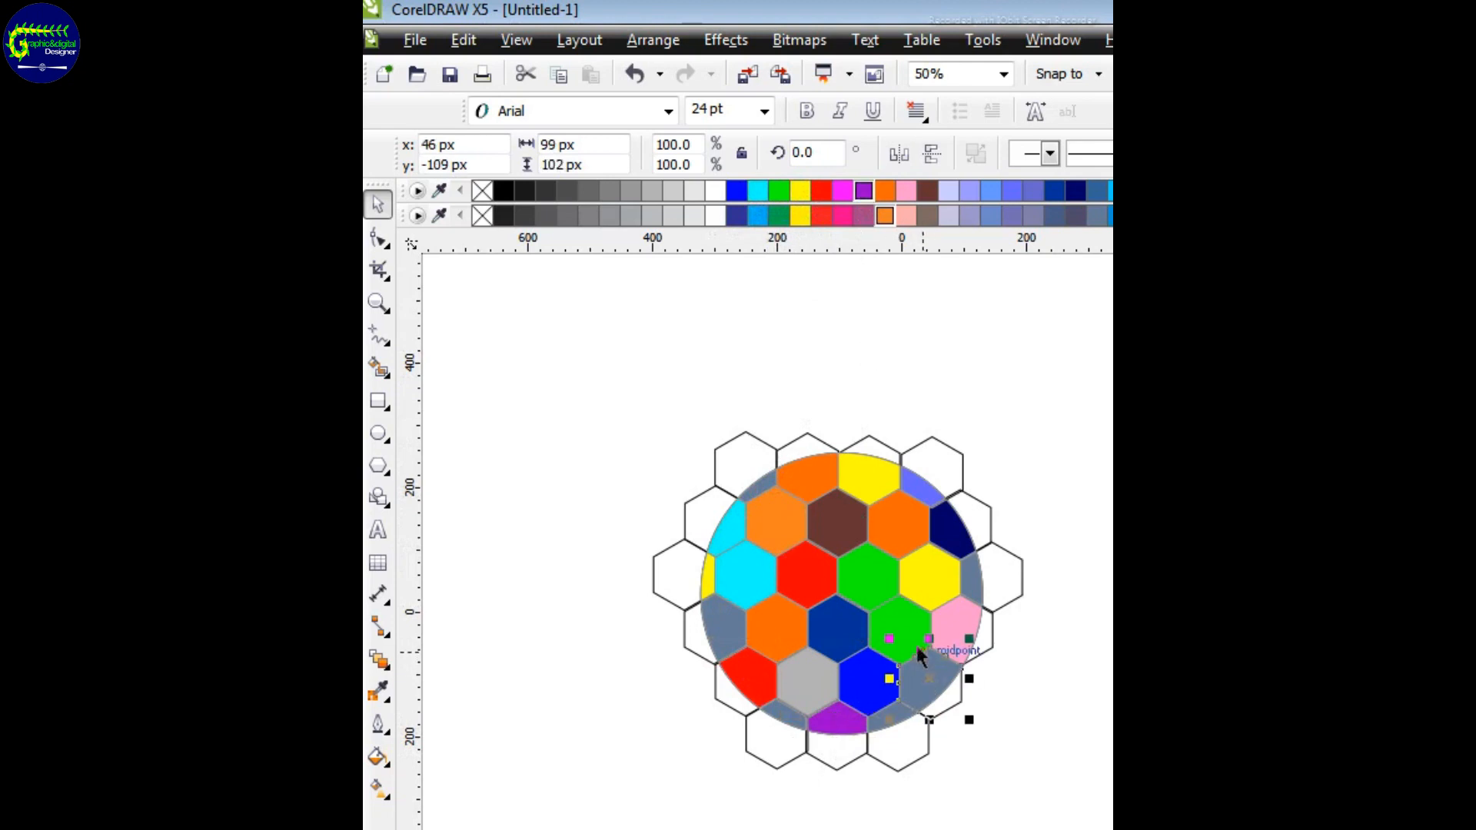
click(822, 190)
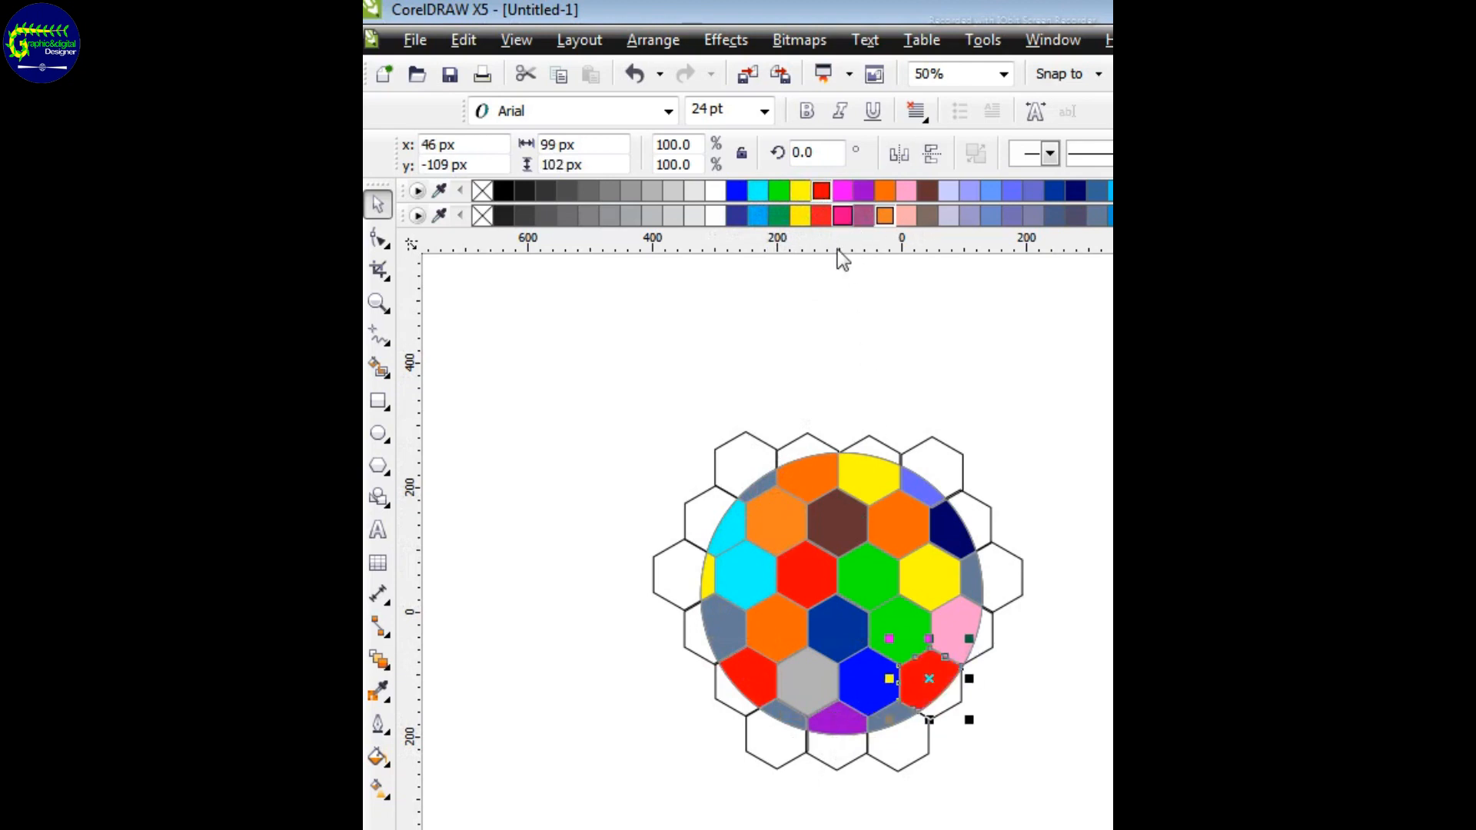
click(967, 582)
click(798, 192)
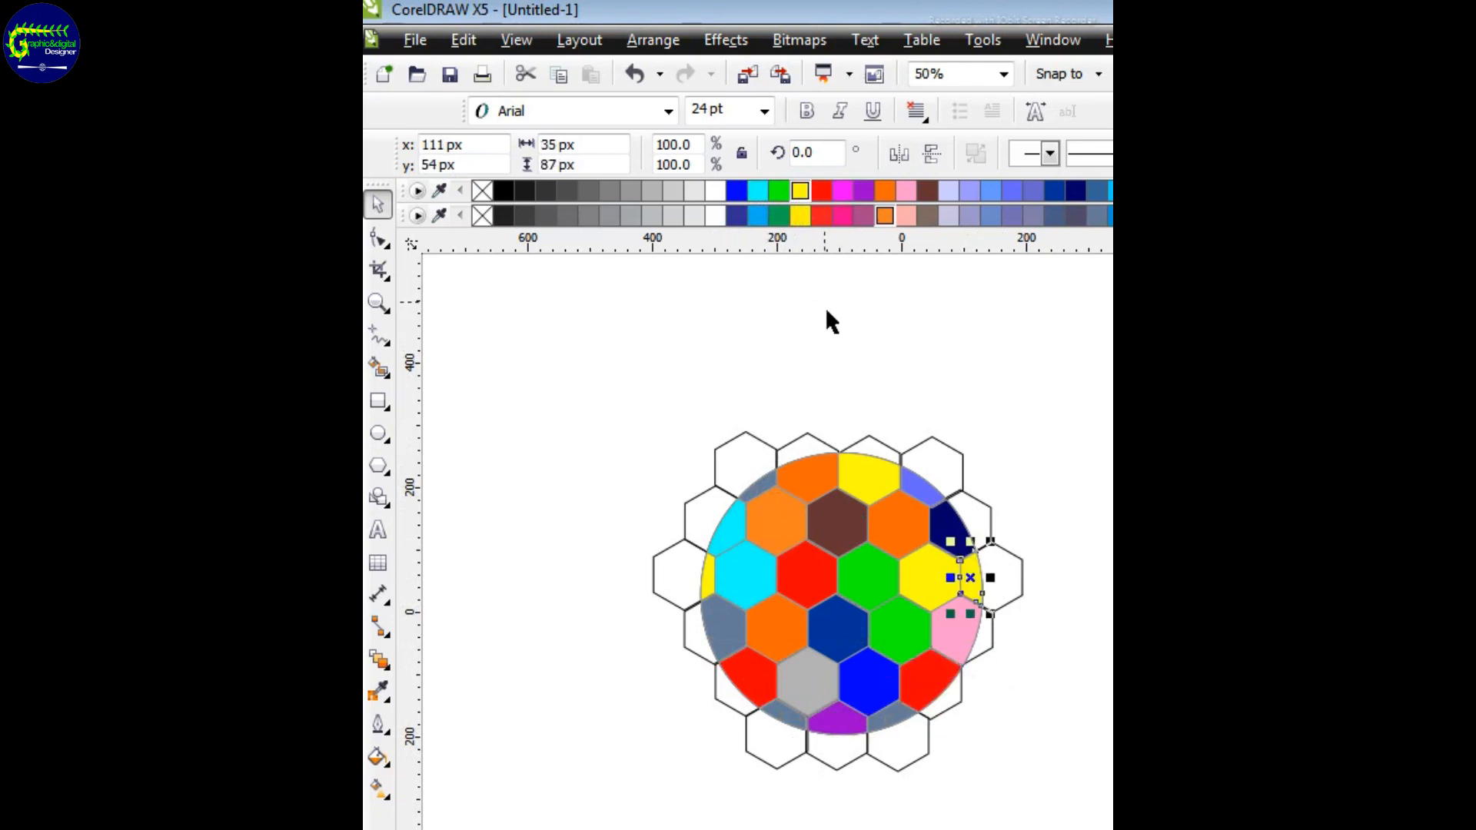
Fill the two remaining partial cells at the circle's bottom edge, the left one blue and the right one yellow
click(789, 713)
click(737, 192)
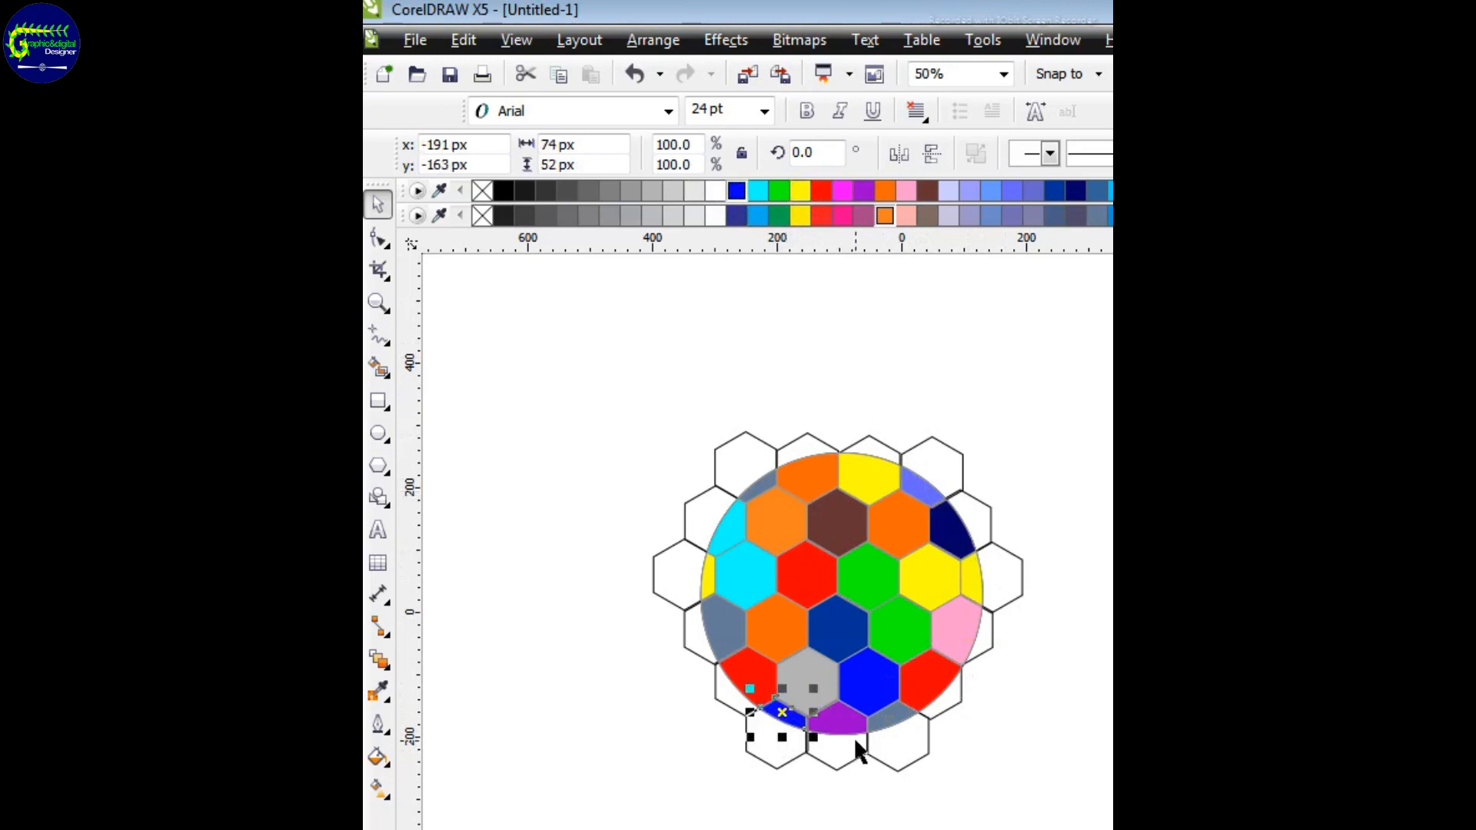
click(893, 717)
click(821, 193)
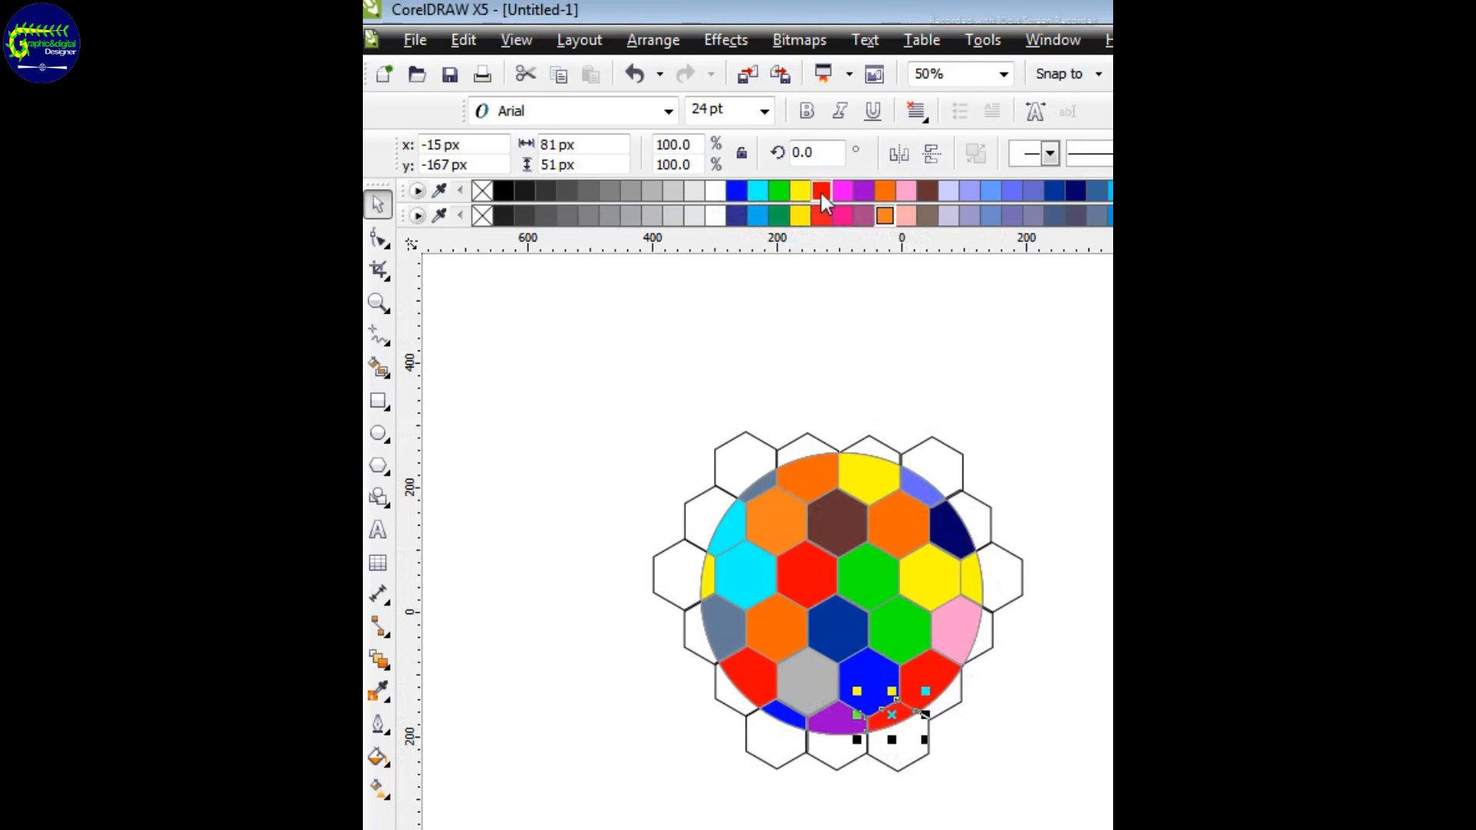
click(800, 192)
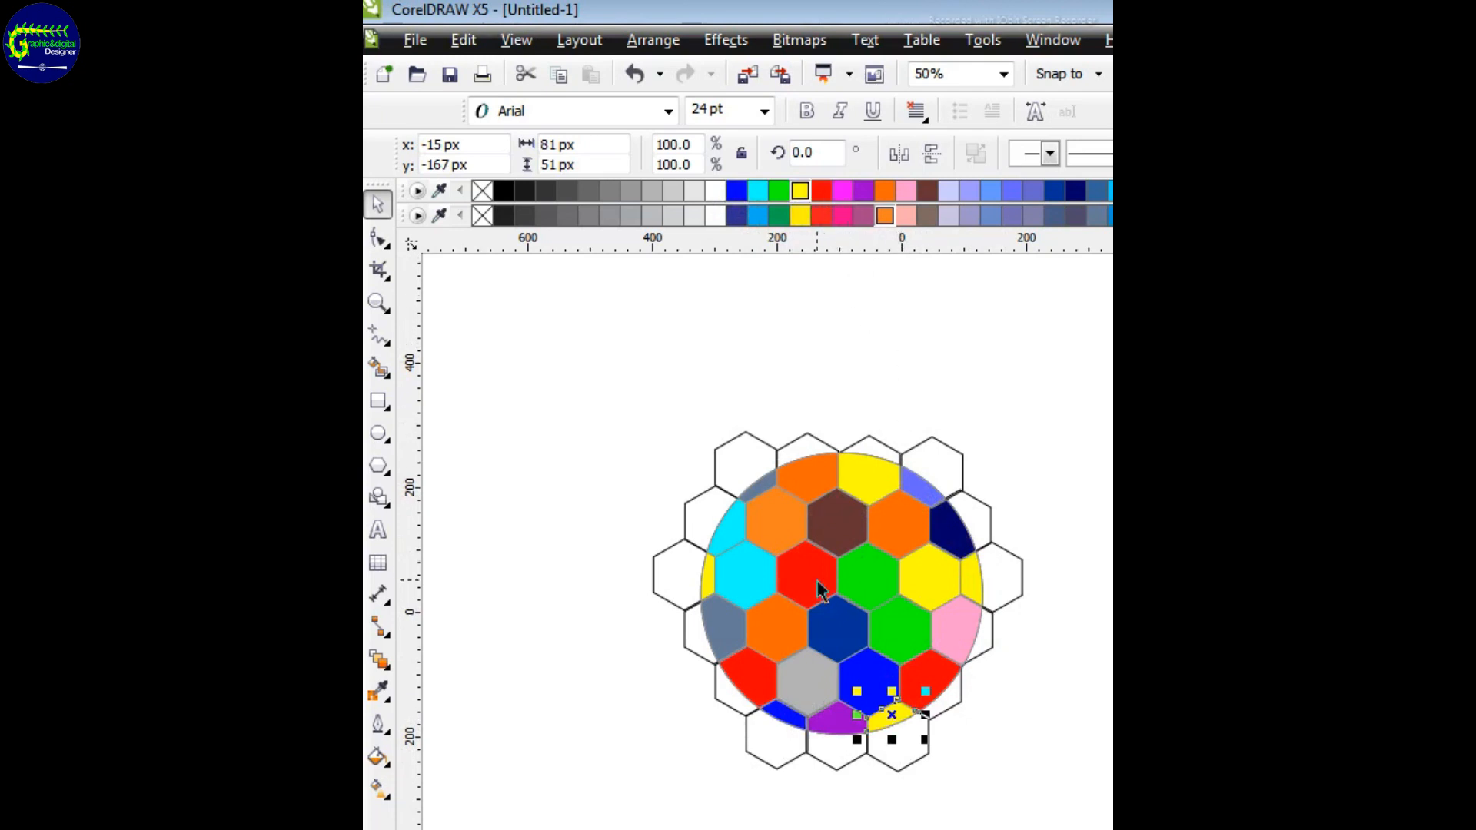
Fill the circle's upper-left partial cell and the fourth row's left-hand partial cell green
click(753, 485)
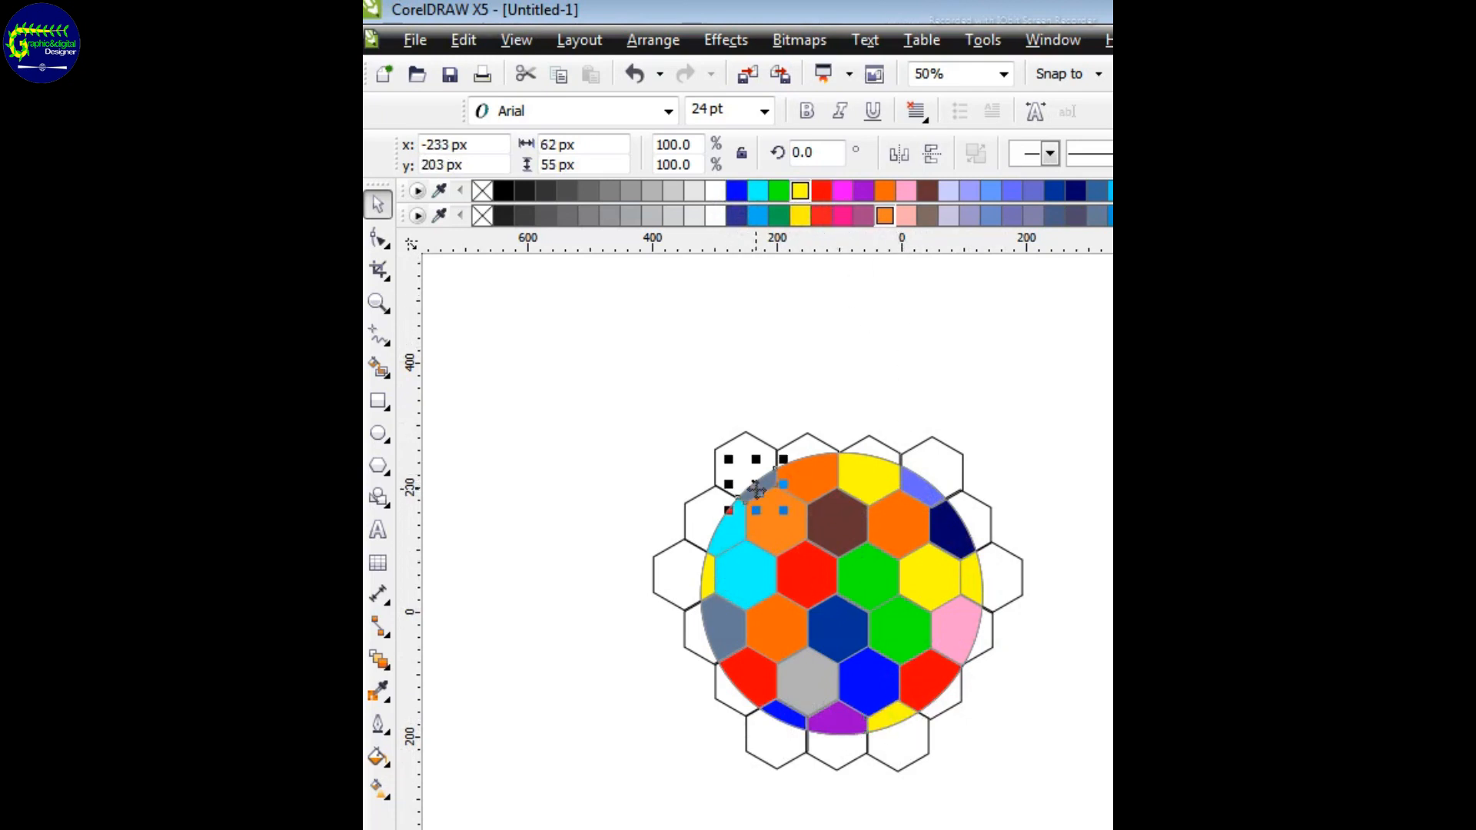
click(777, 193)
click(725, 627)
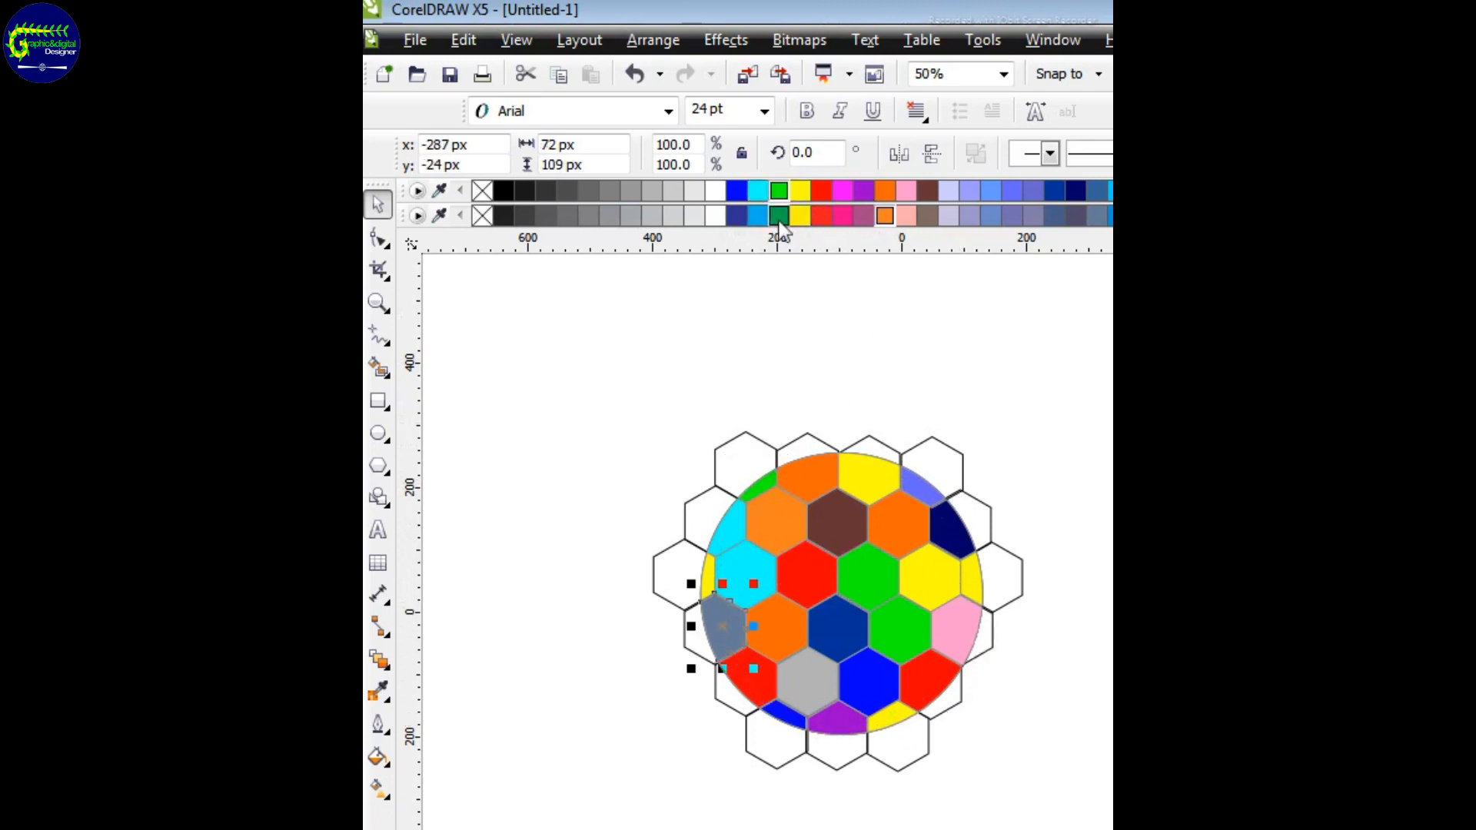
click(802, 191)
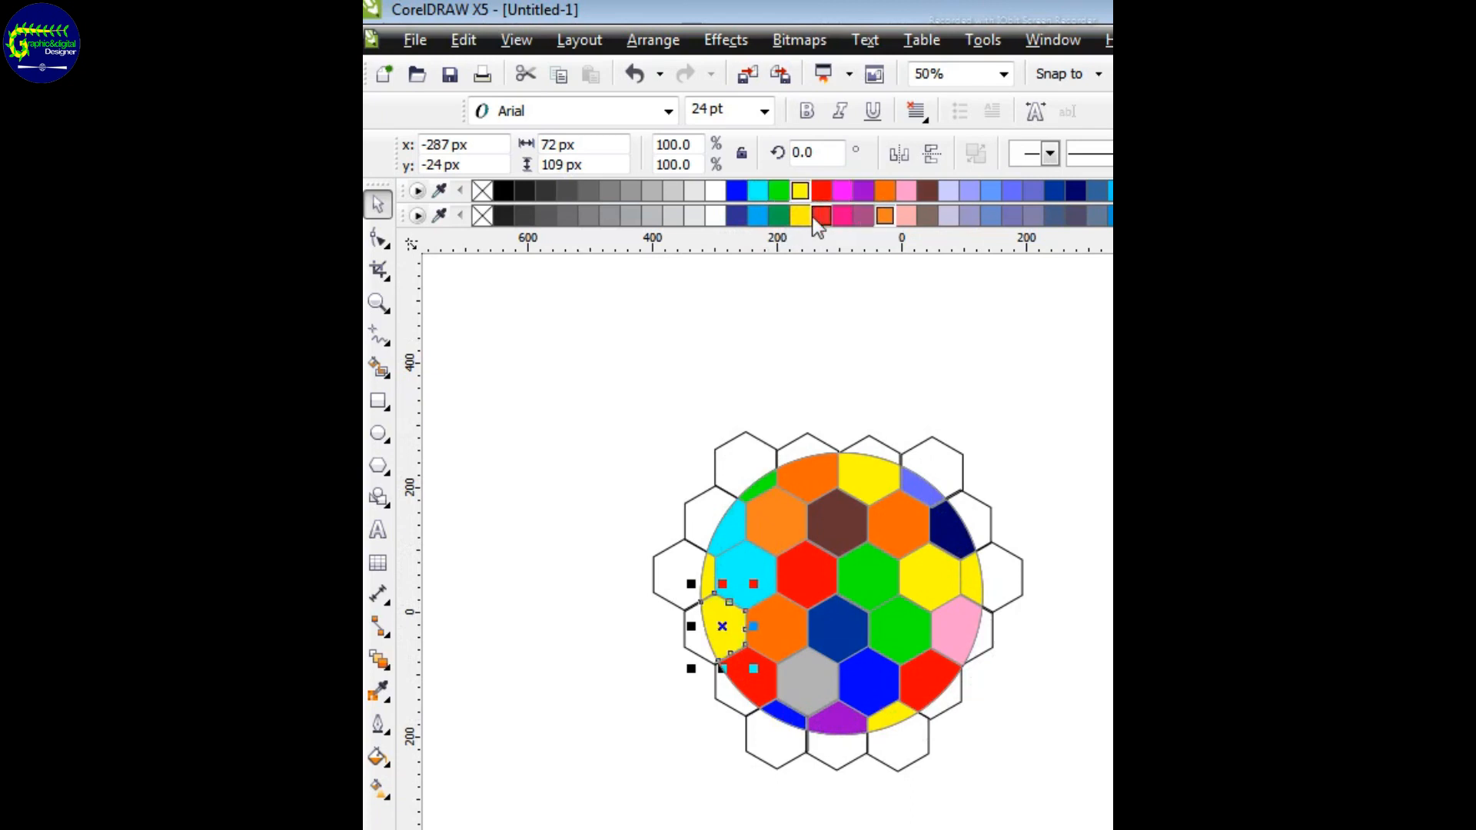
click(779, 190)
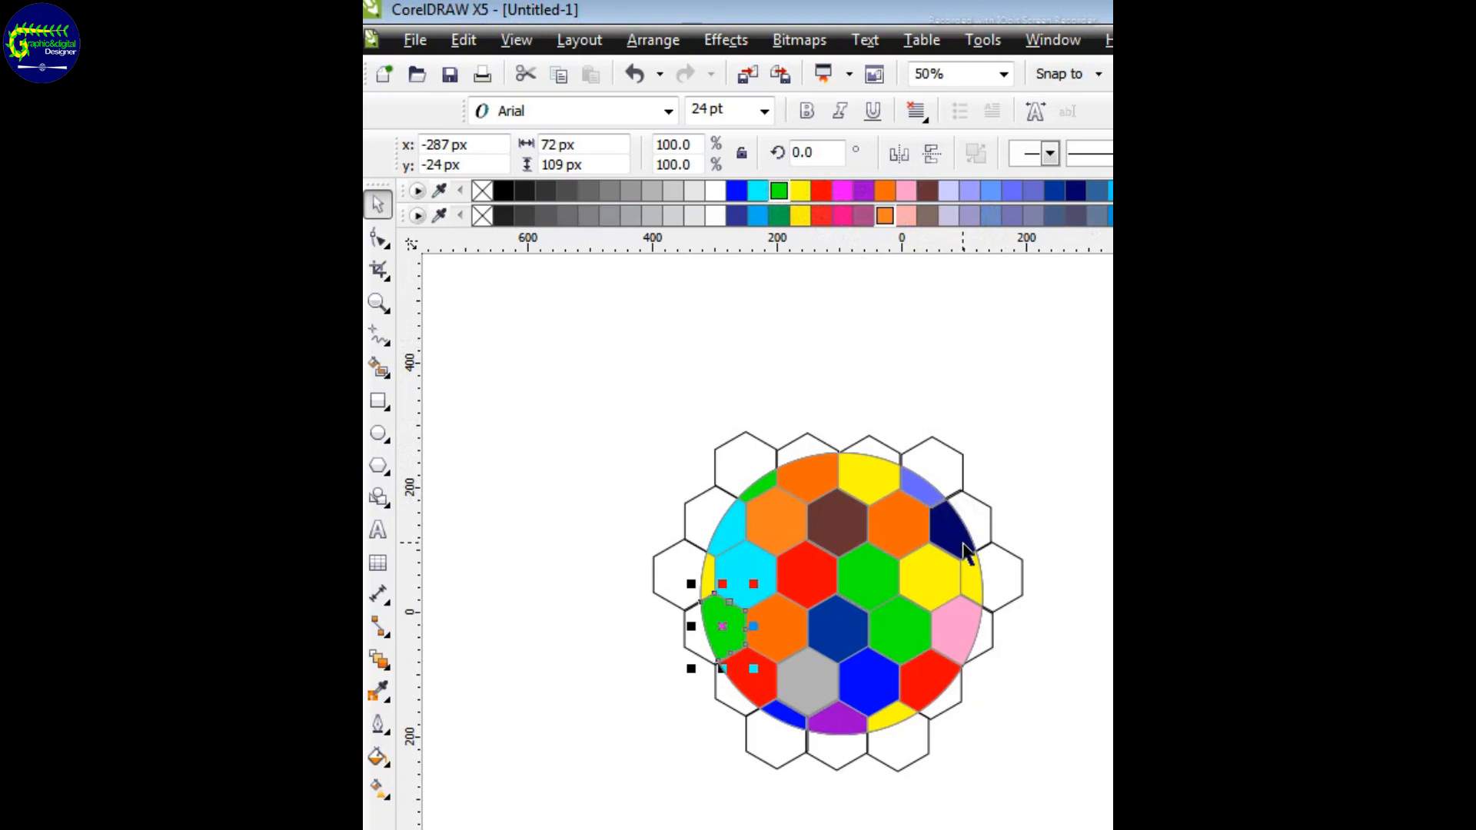
Delete the surplus unfilled hexagons that stick out along the circle's right side
click(842, 360)
click(940, 460)
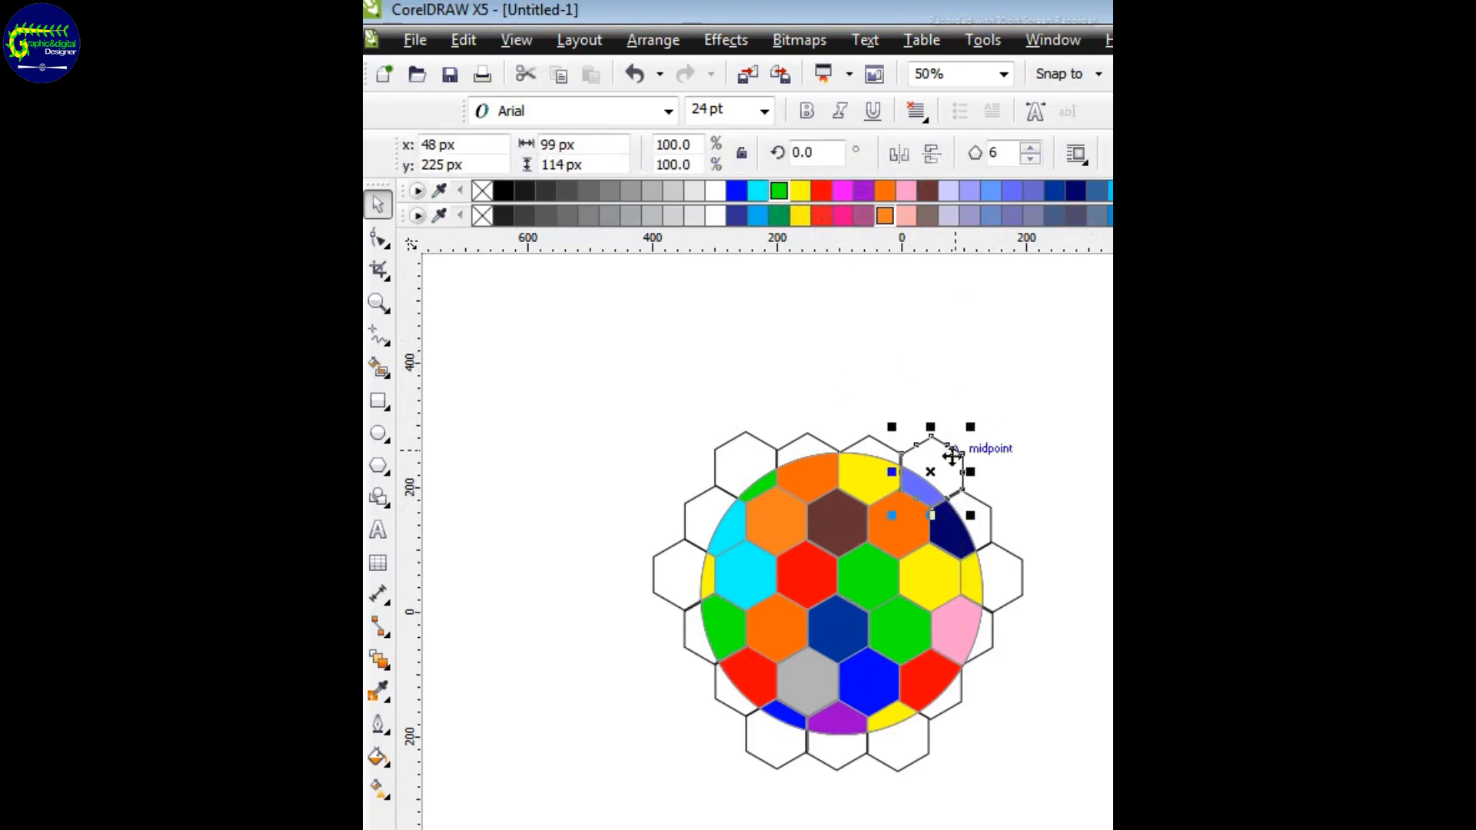
key(Delete)
click(1009, 561)
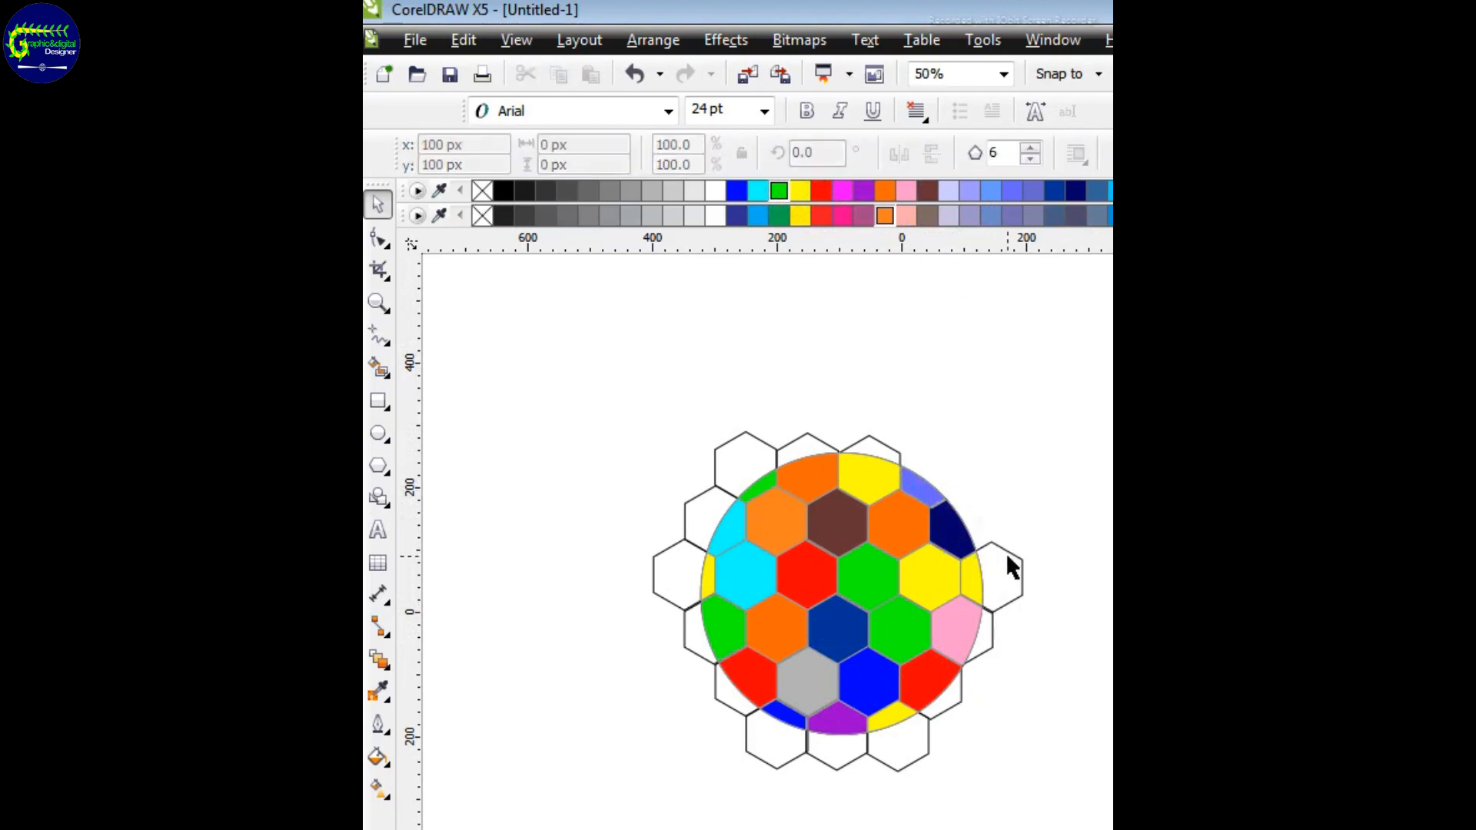
key(Delete)
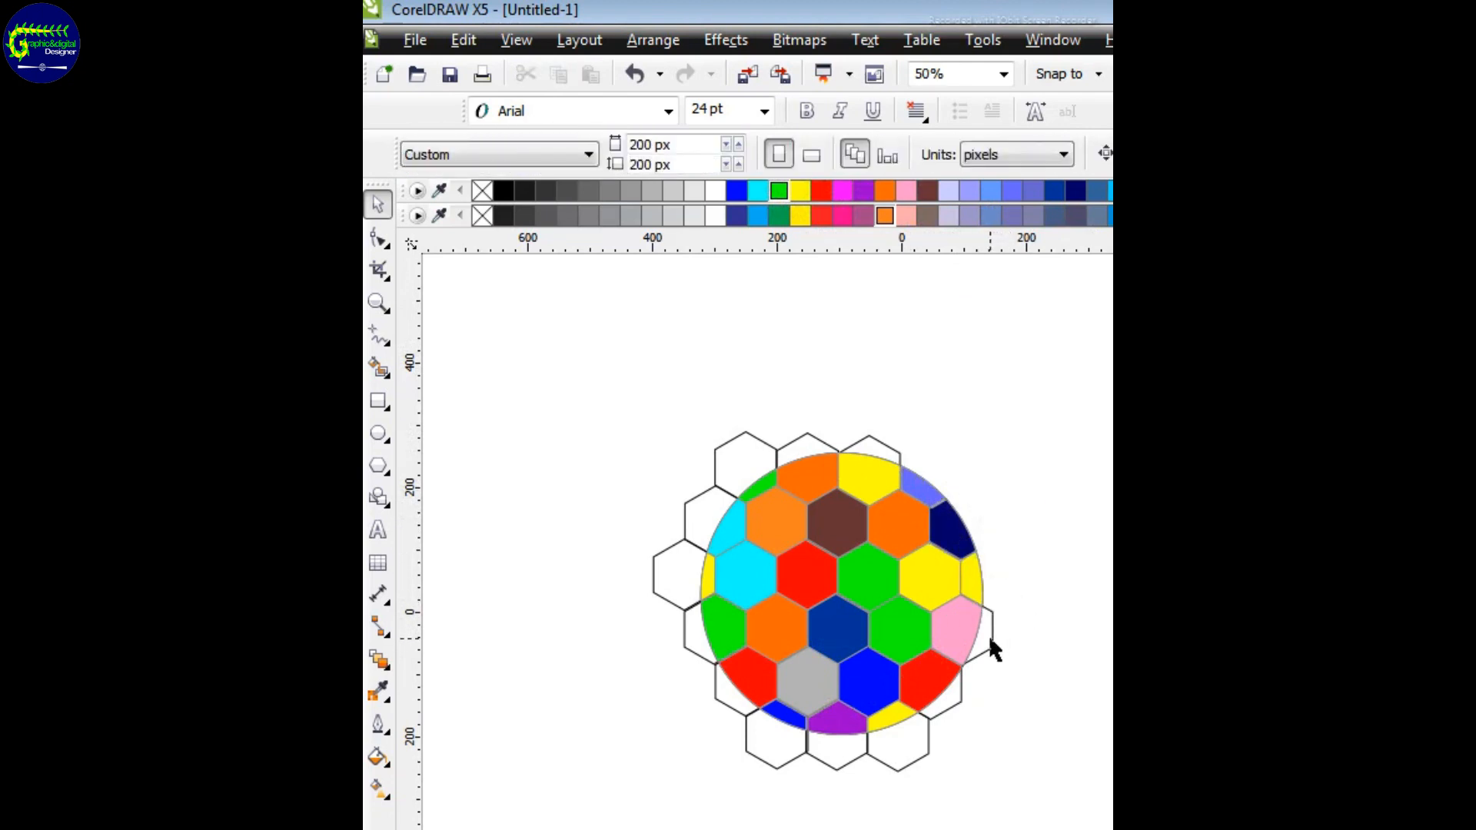
click(988, 635)
key(Delete)
Delete the three surplus hexagons that stick out below the circle's bottom edge
click(876, 752)
key(Delete)
click(835, 754)
key(Delete)
click(778, 748)
key(Delete)
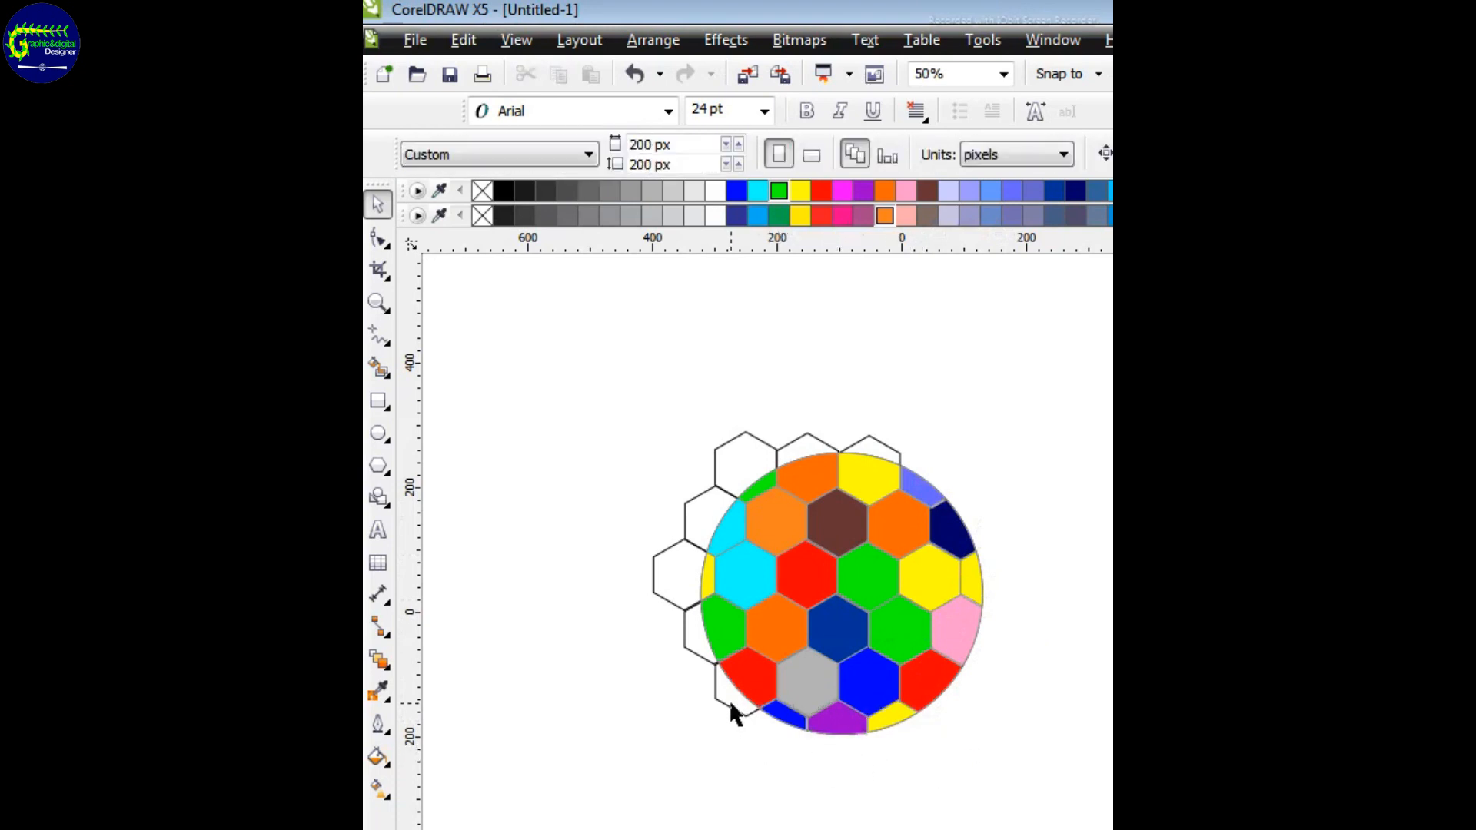
Delete the four surplus hexagons along the circle's left side, from the lower-left one up to the second row
click(724, 682)
key(Delete)
click(696, 642)
key(Delete)
click(680, 583)
key(Delete)
click(691, 523)
key(Delete)
Delete the three remaining surplus hexagons along the circle's top edge
click(737, 445)
key(Delete)
click(806, 444)
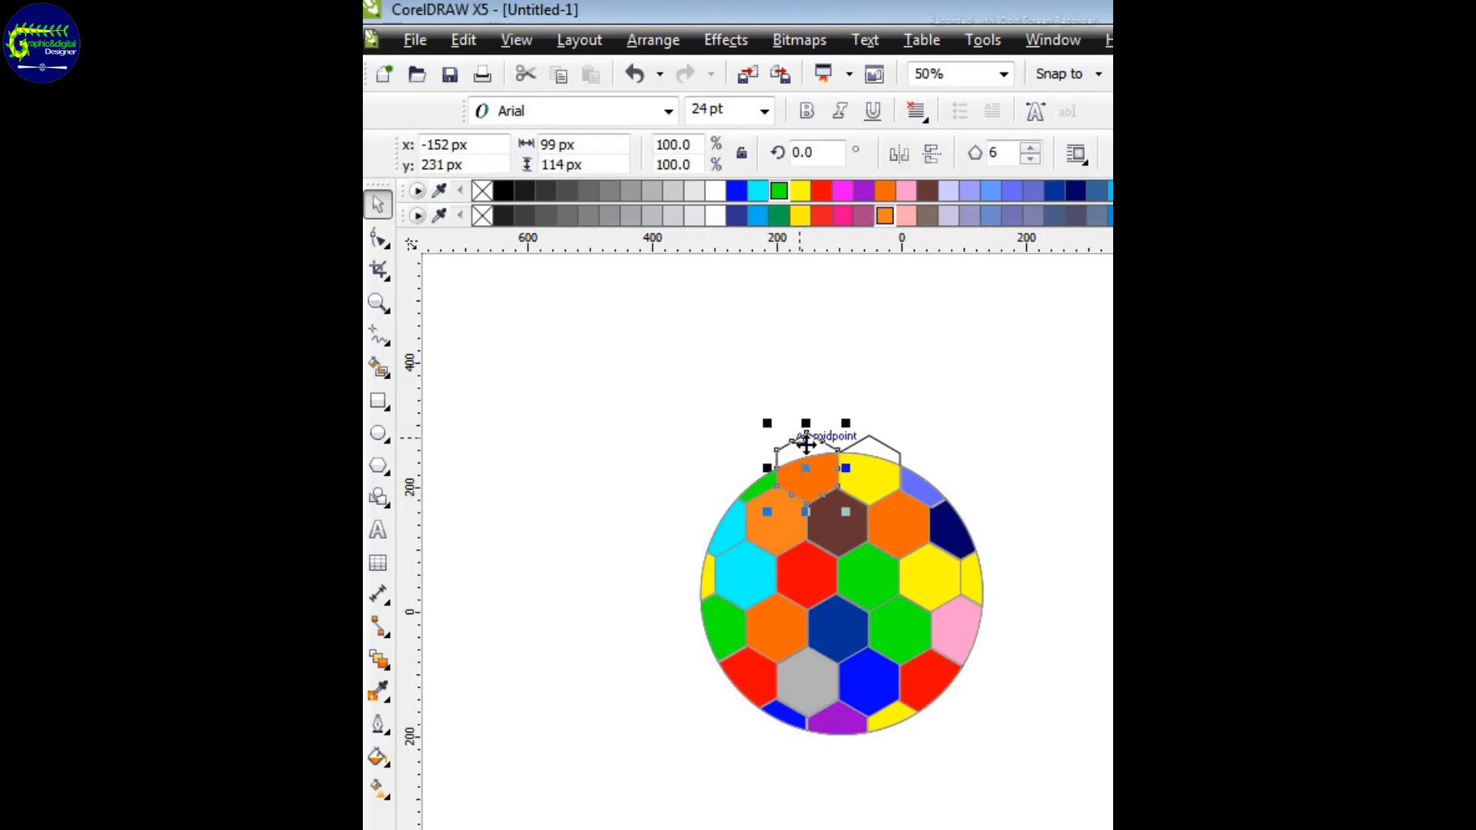
key(Delete)
click(873, 441)
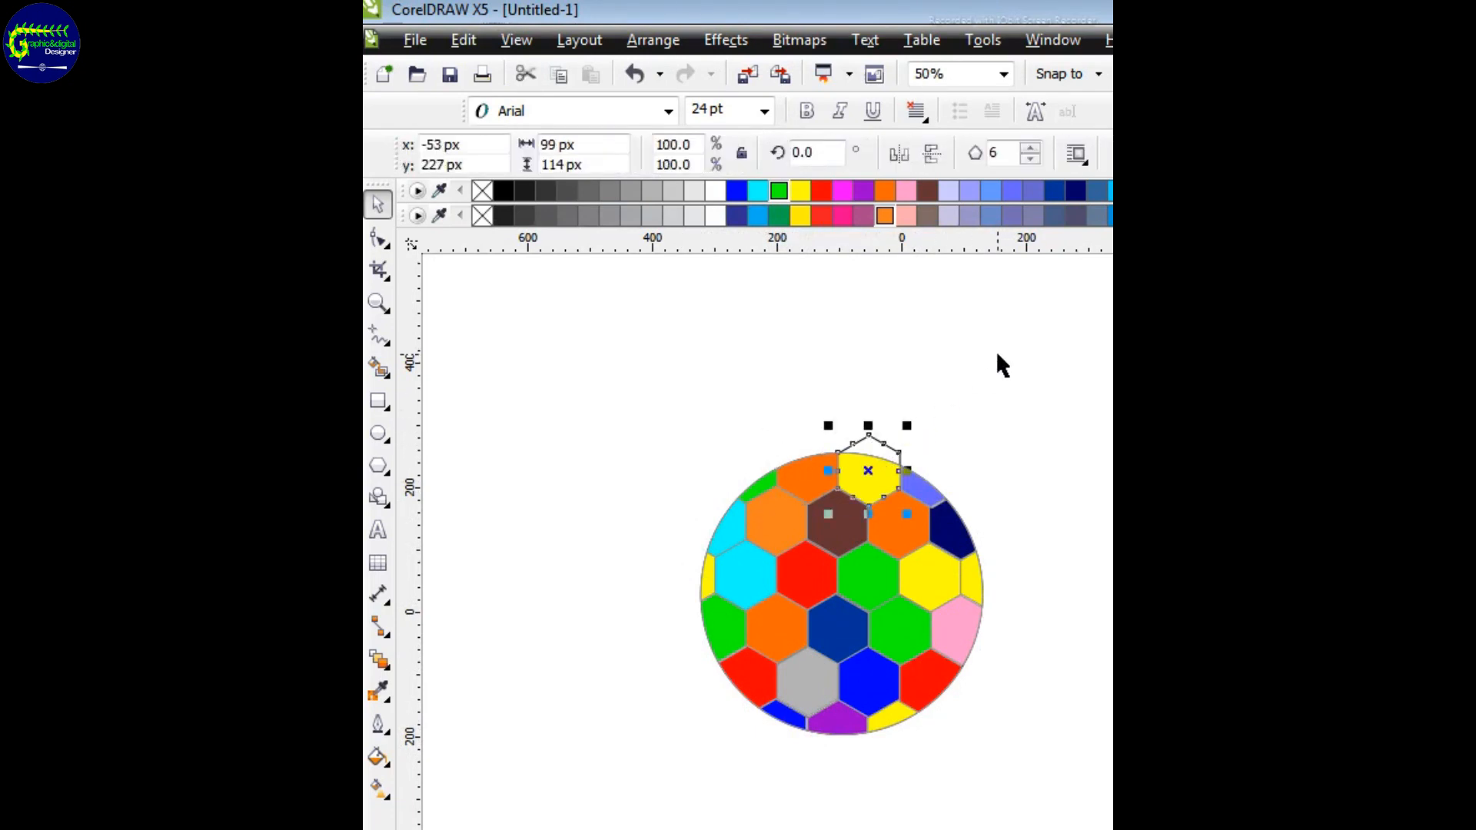
key(Delete)
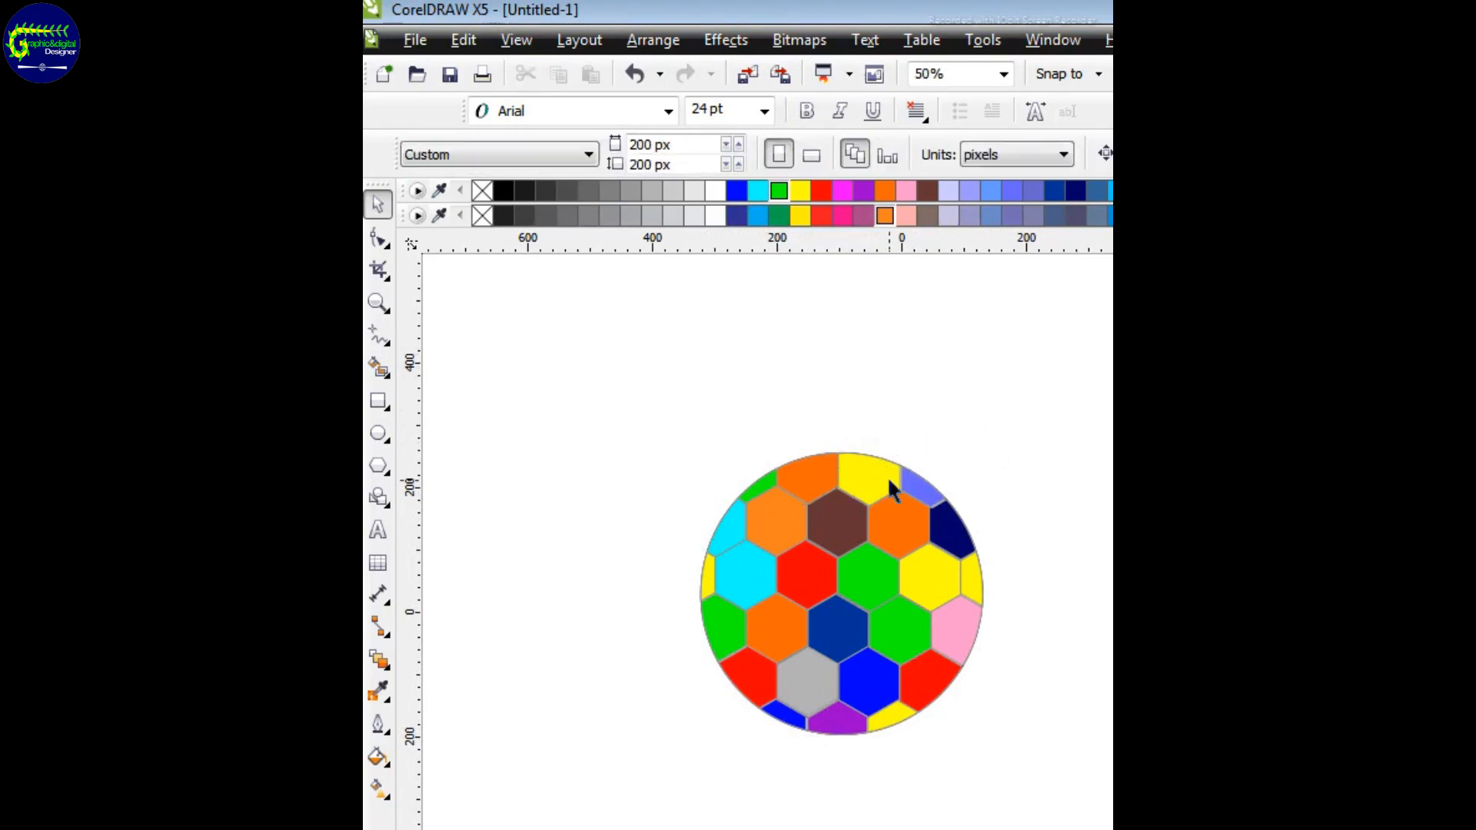
Select all the cells of the circular design and set their outline colour to black
drag(656, 396, 1016, 777)
drag(627, 408, 1012, 773)
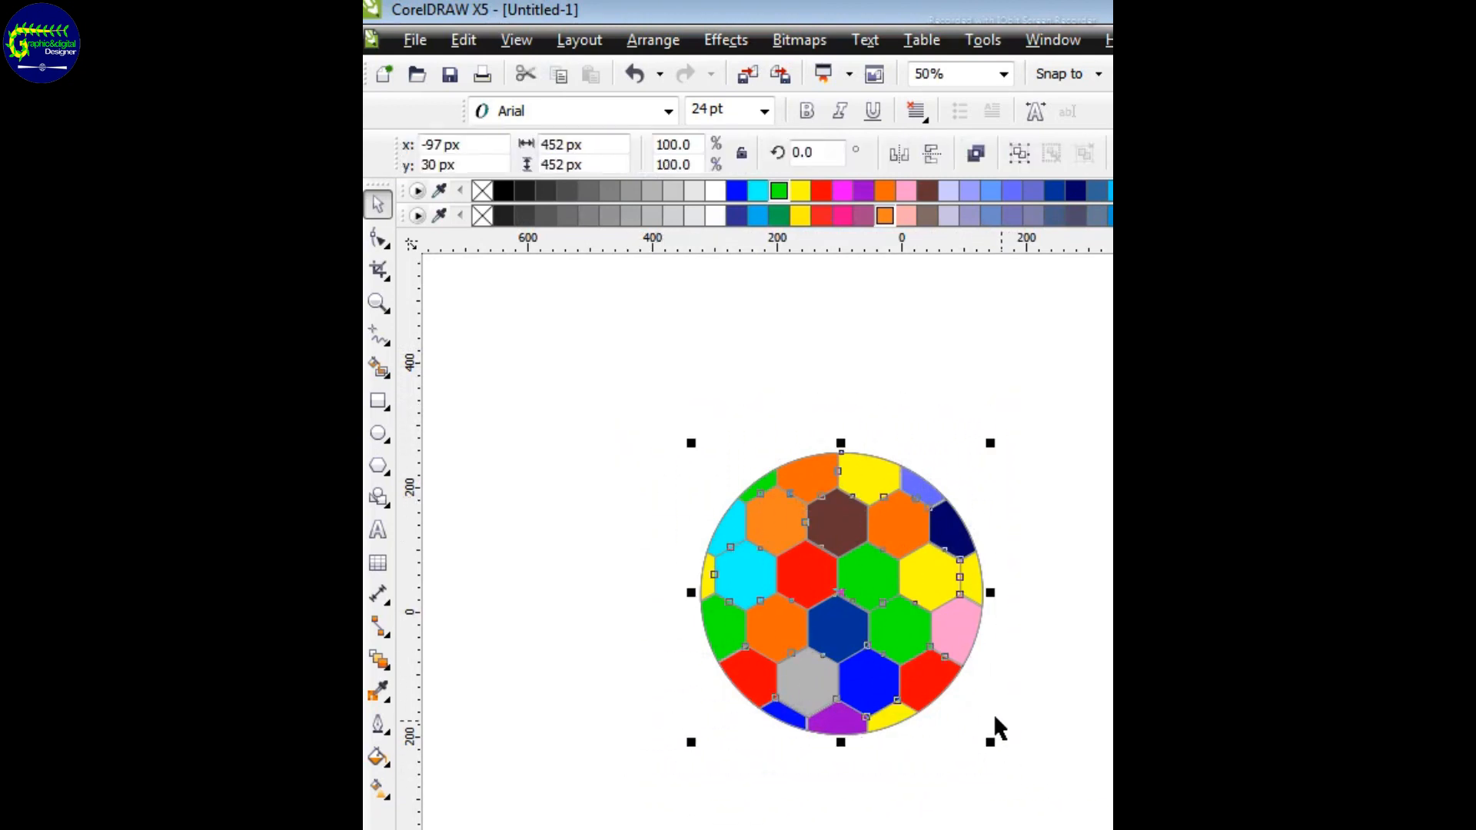
right_click(504, 189)
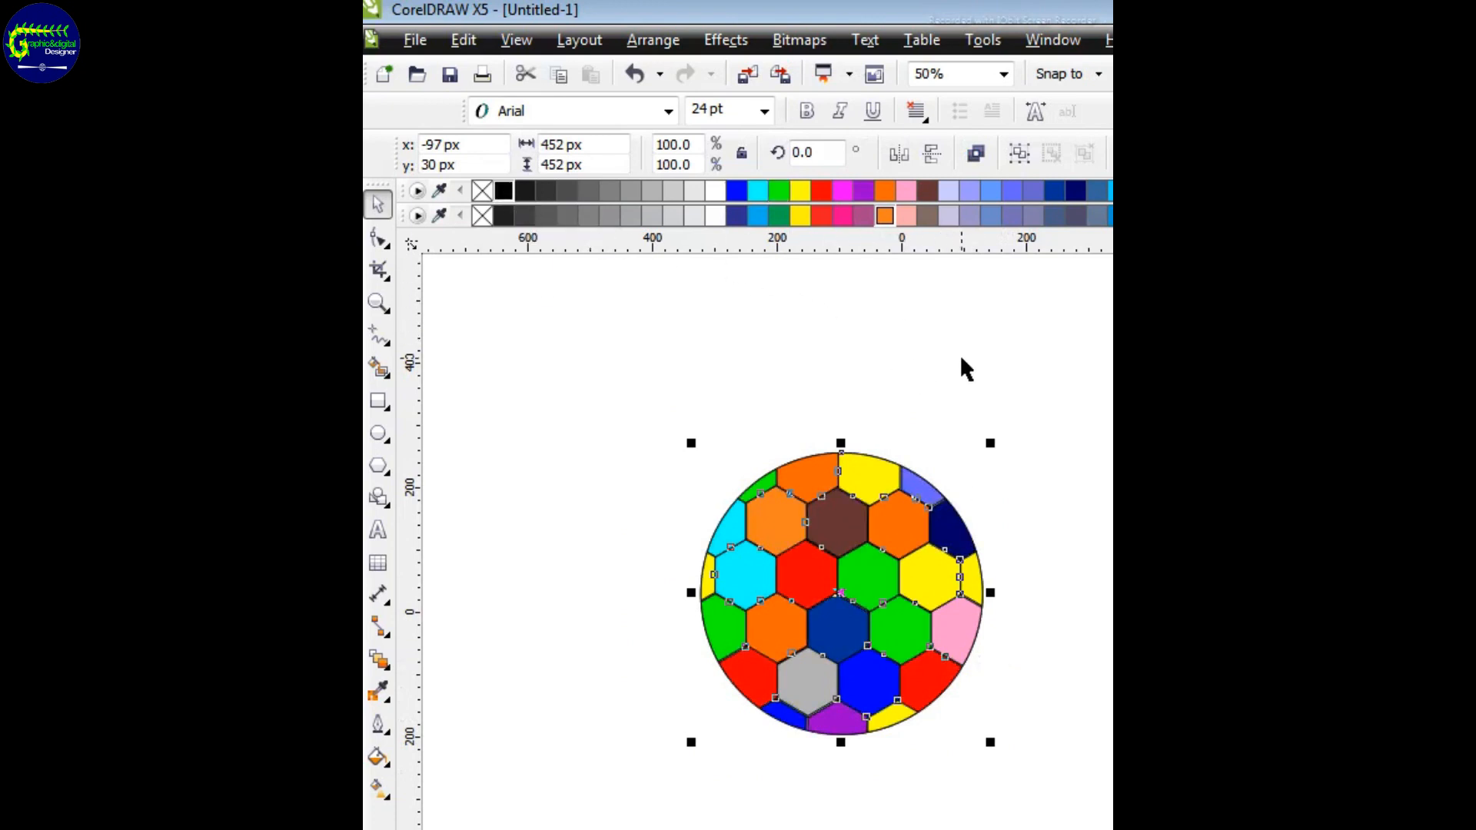
Reselect the whole circular design and move it up and to the left, centred at about x -246 px, y 186 px
click(1032, 384)
drag(642, 397, 965, 755)
drag(870, 639, 775, 543)
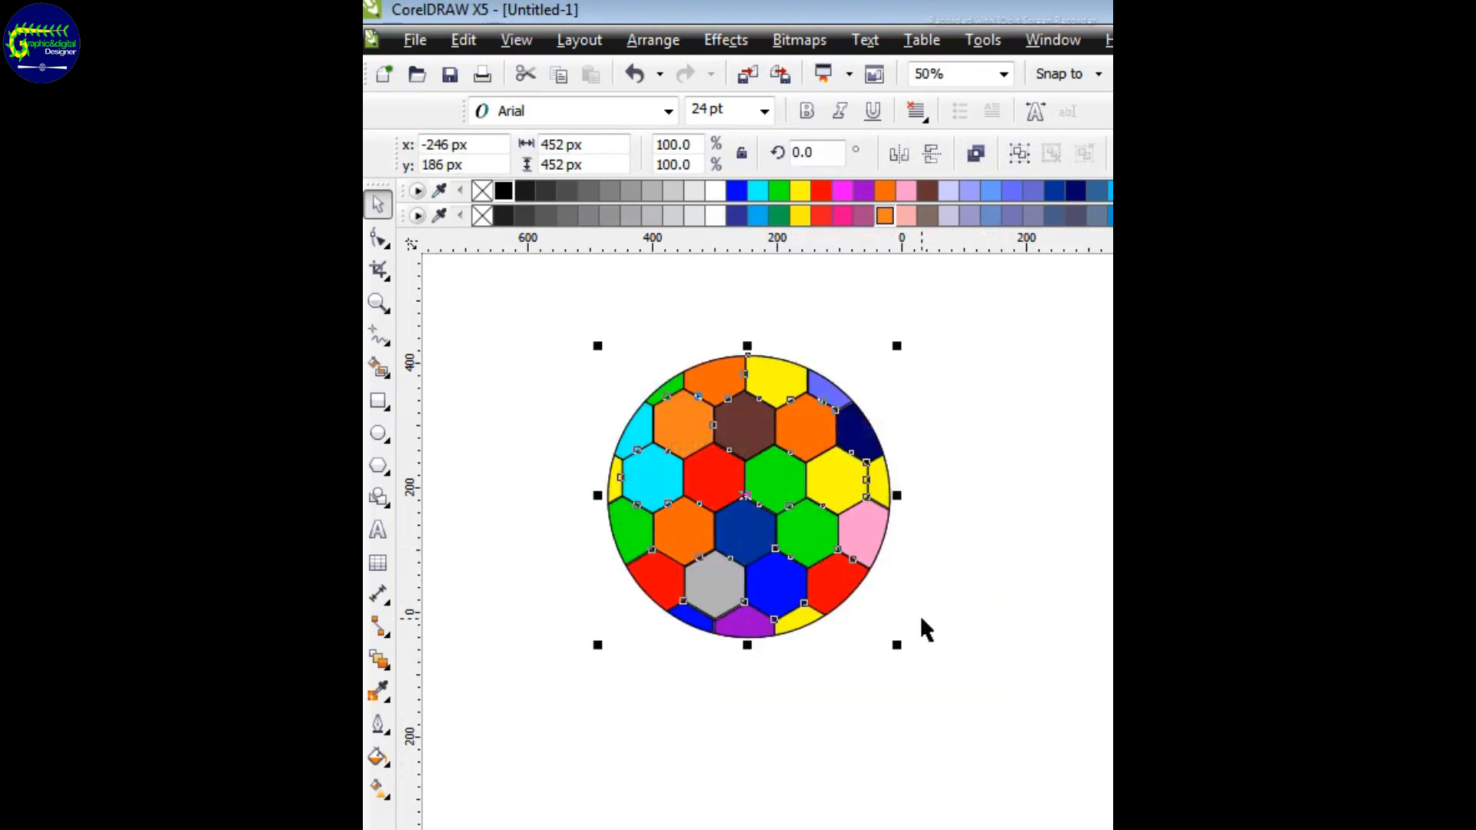
Switch the outlines of all cells in the circle off and back to black, and remove every cell's fill
key(z)
drag(565, 321, 713, 508)
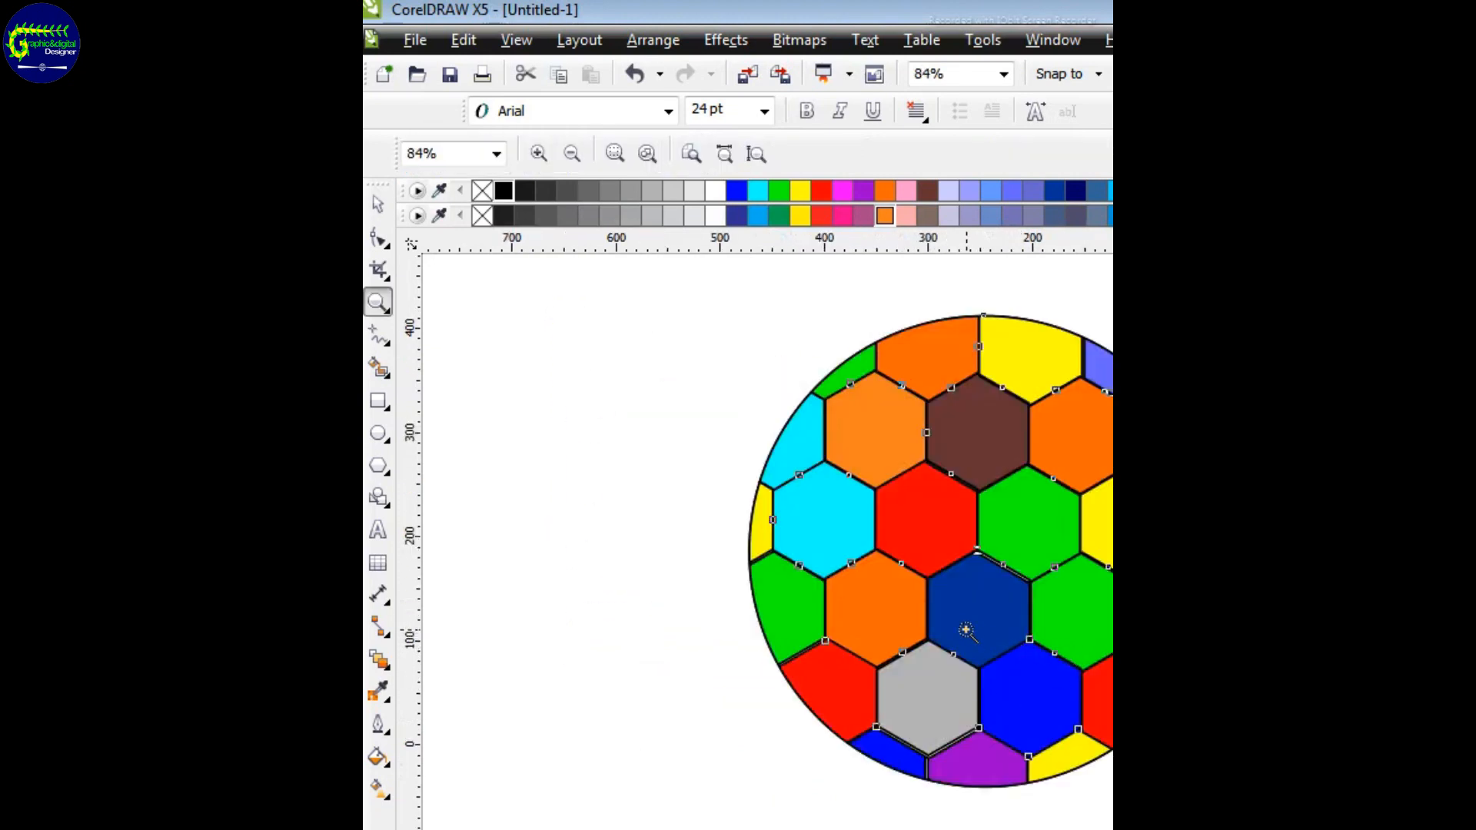
key(h)
drag(950, 621, 761, 573)
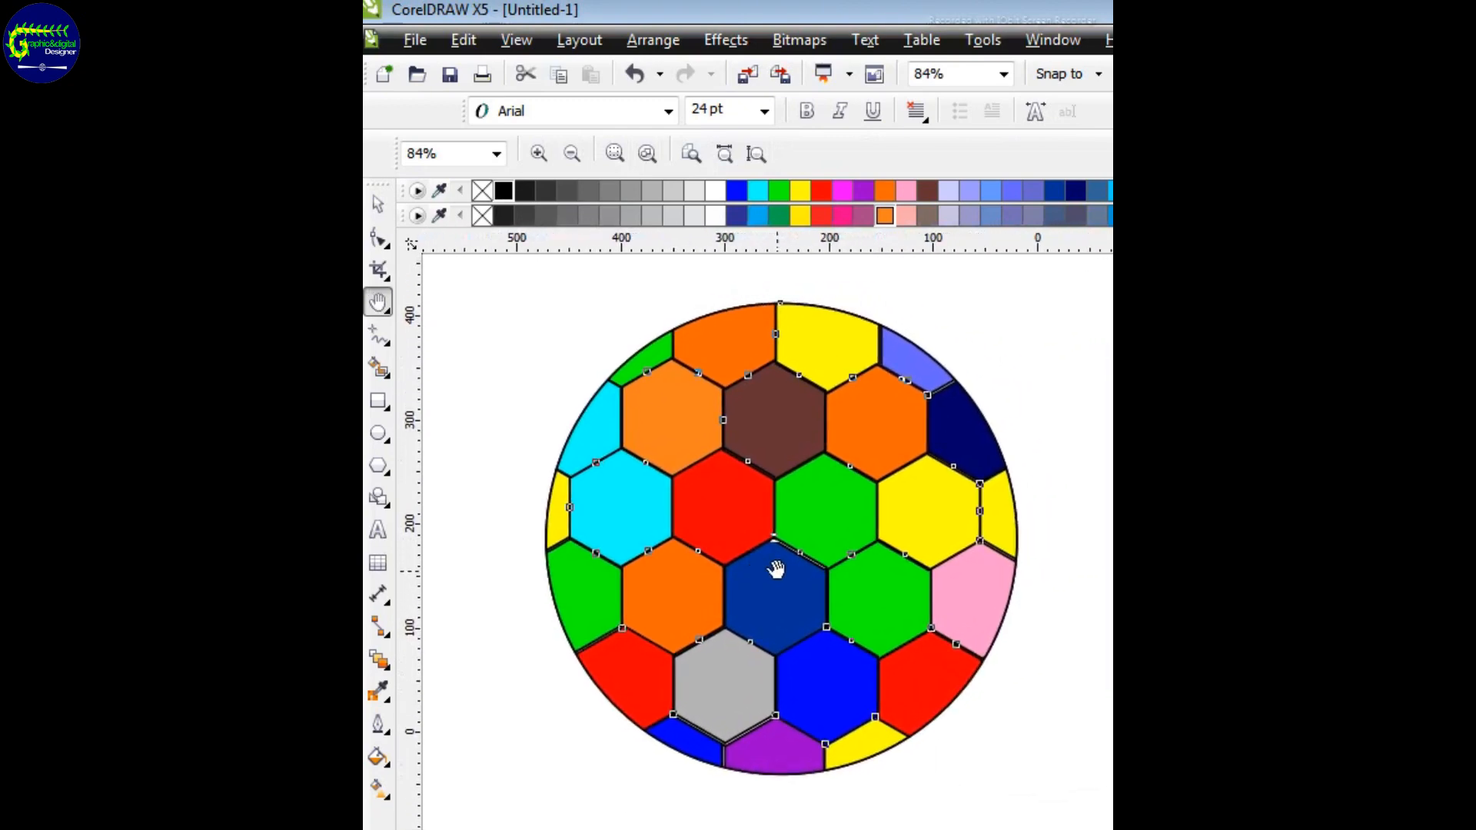
click(377, 204)
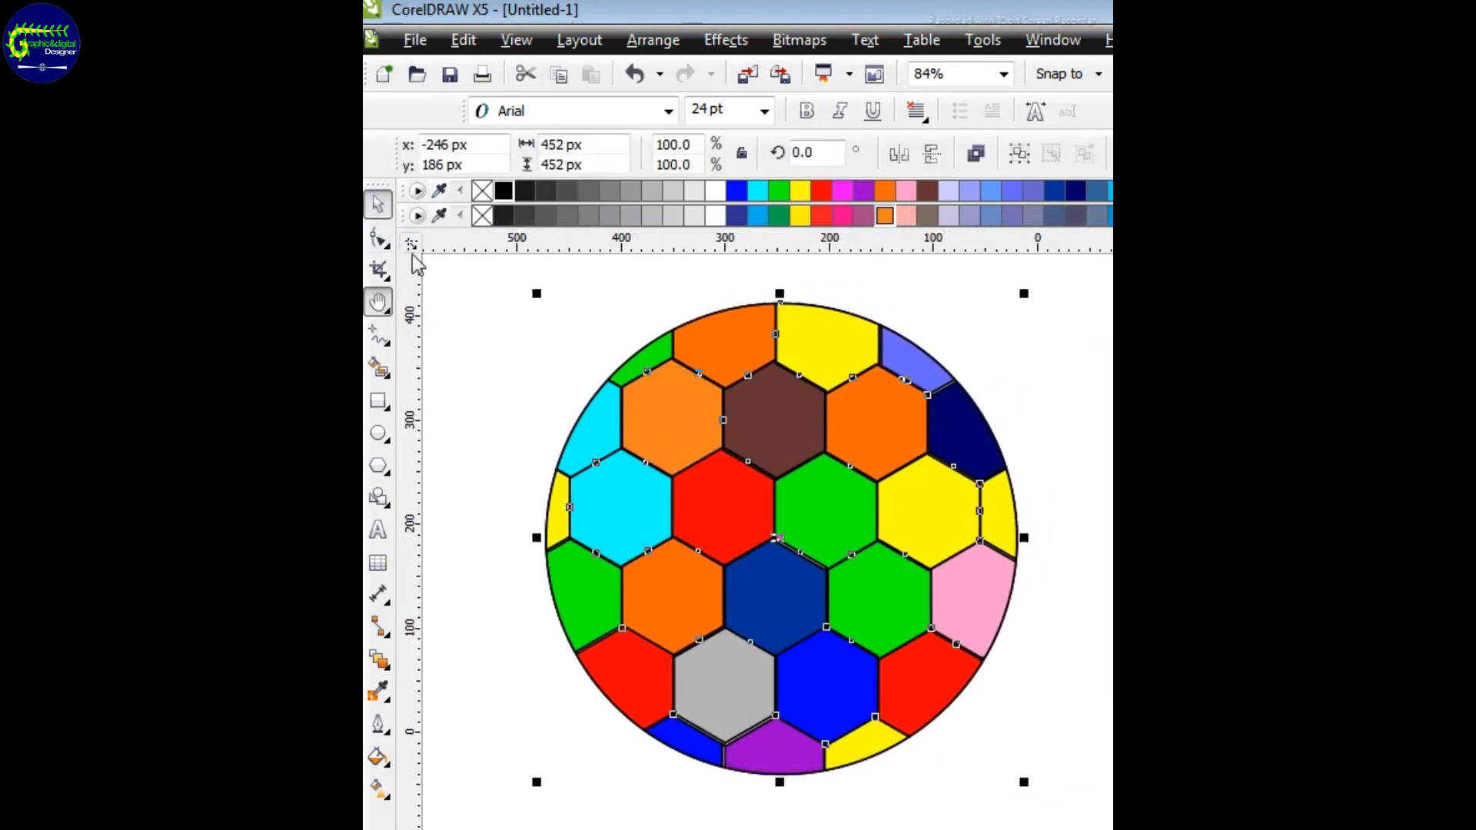
click(489, 330)
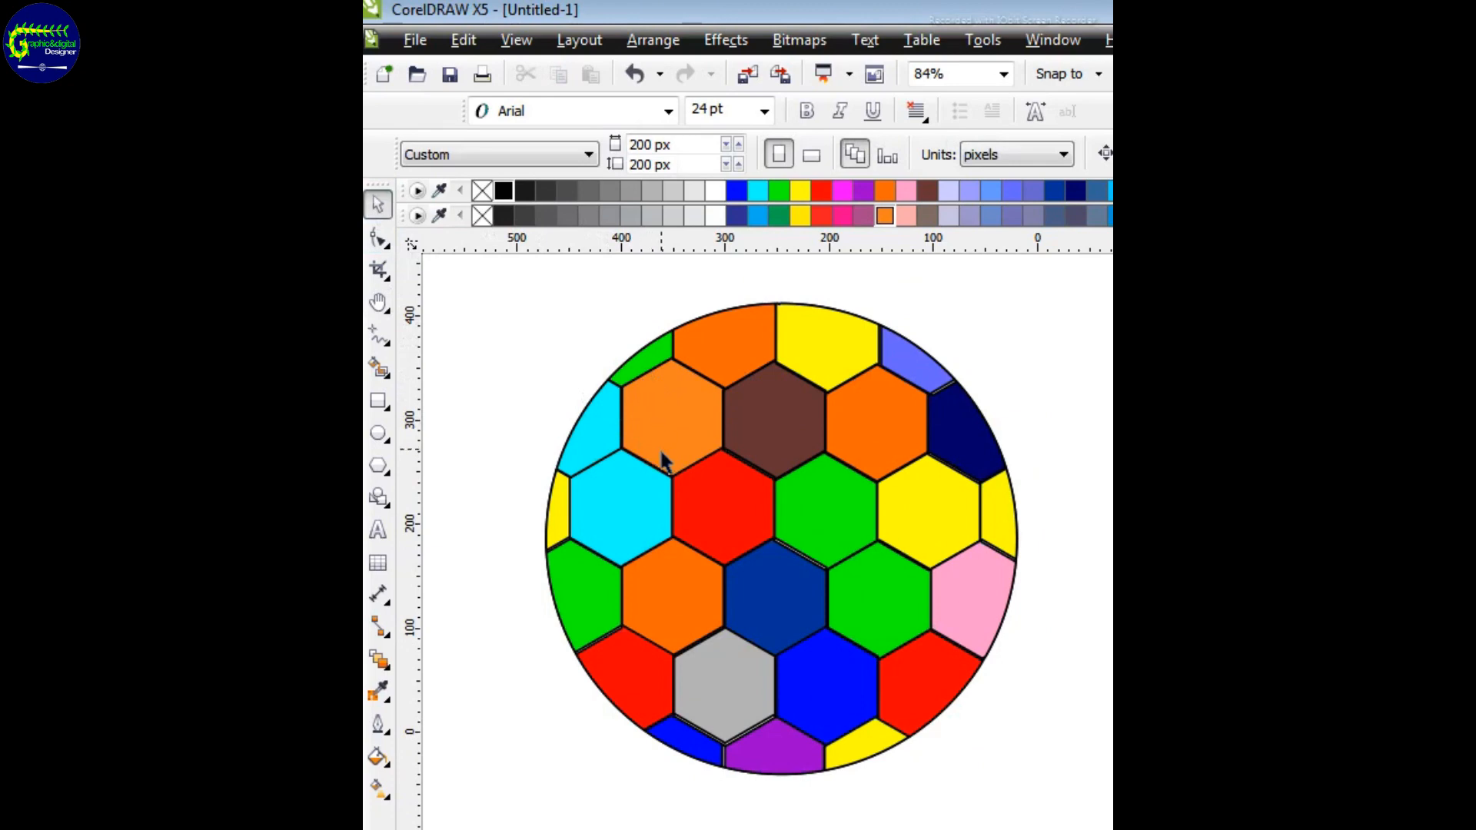
drag(517, 270, 1053, 808)
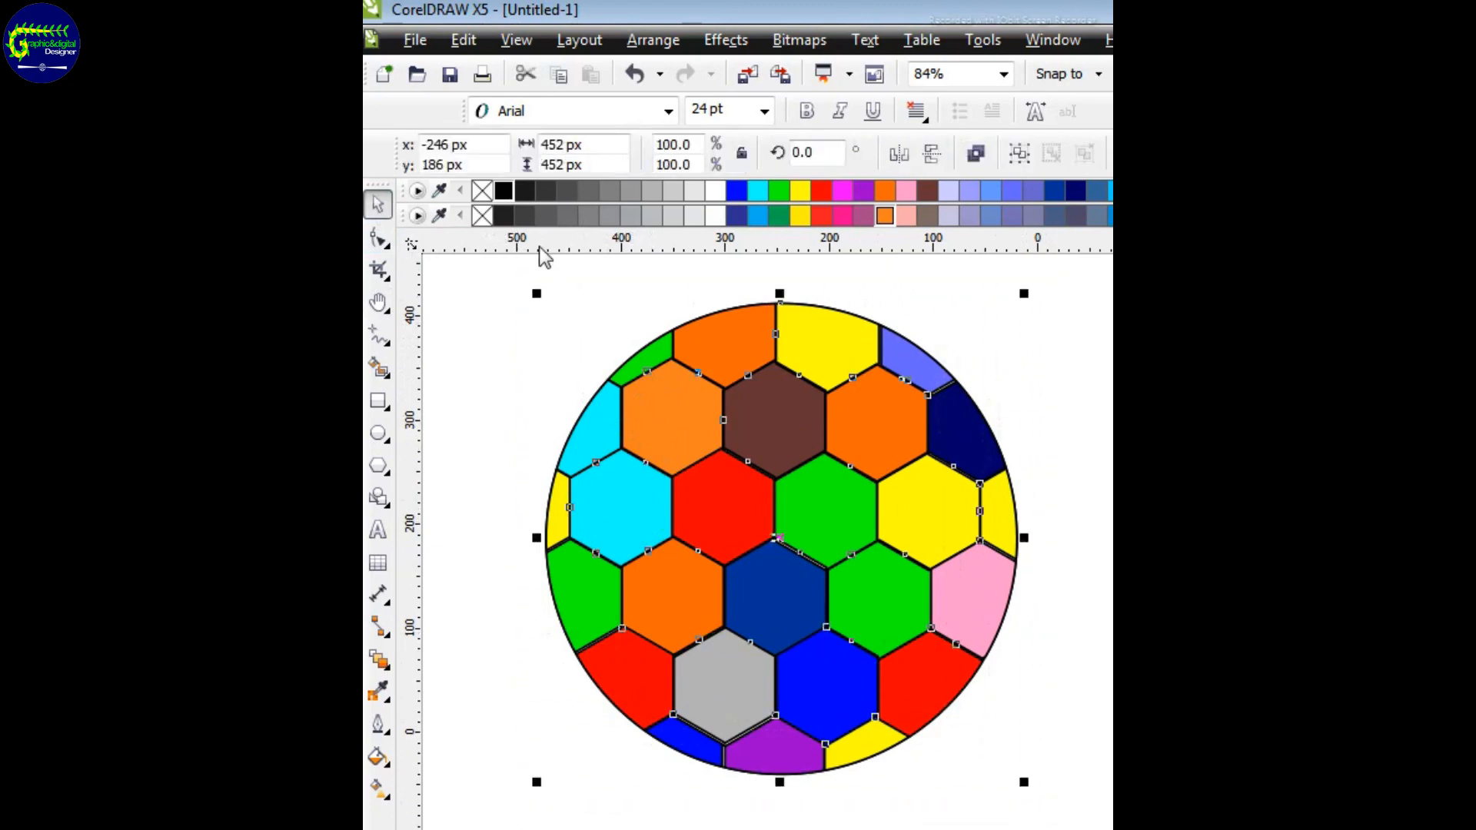
right_click(483, 189)
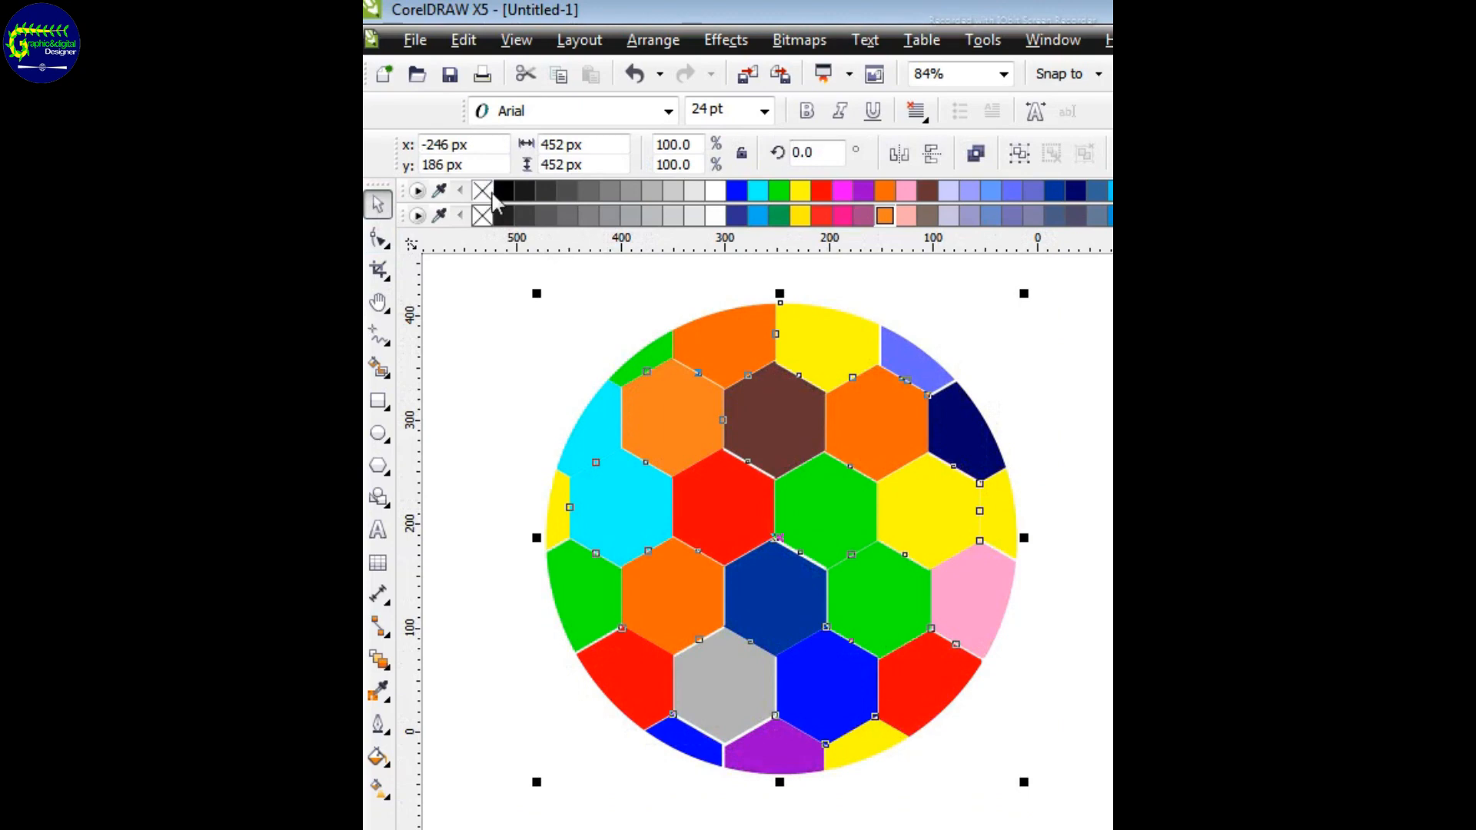
right_click(504, 190)
click(488, 191)
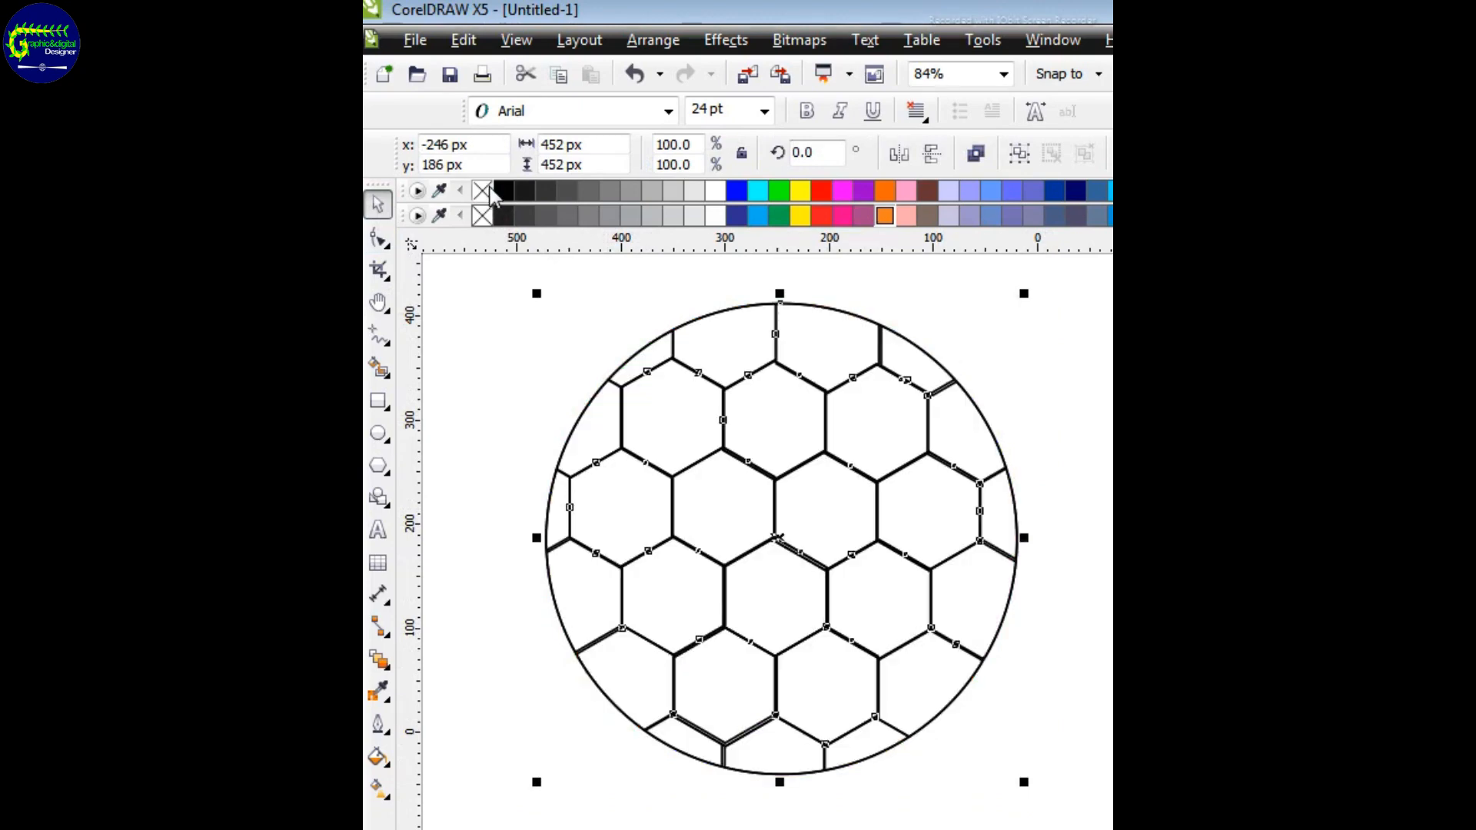
Fill the hexagon just right of the circle's centre and the upper-left hexagon with medium grey
click(1046, 380)
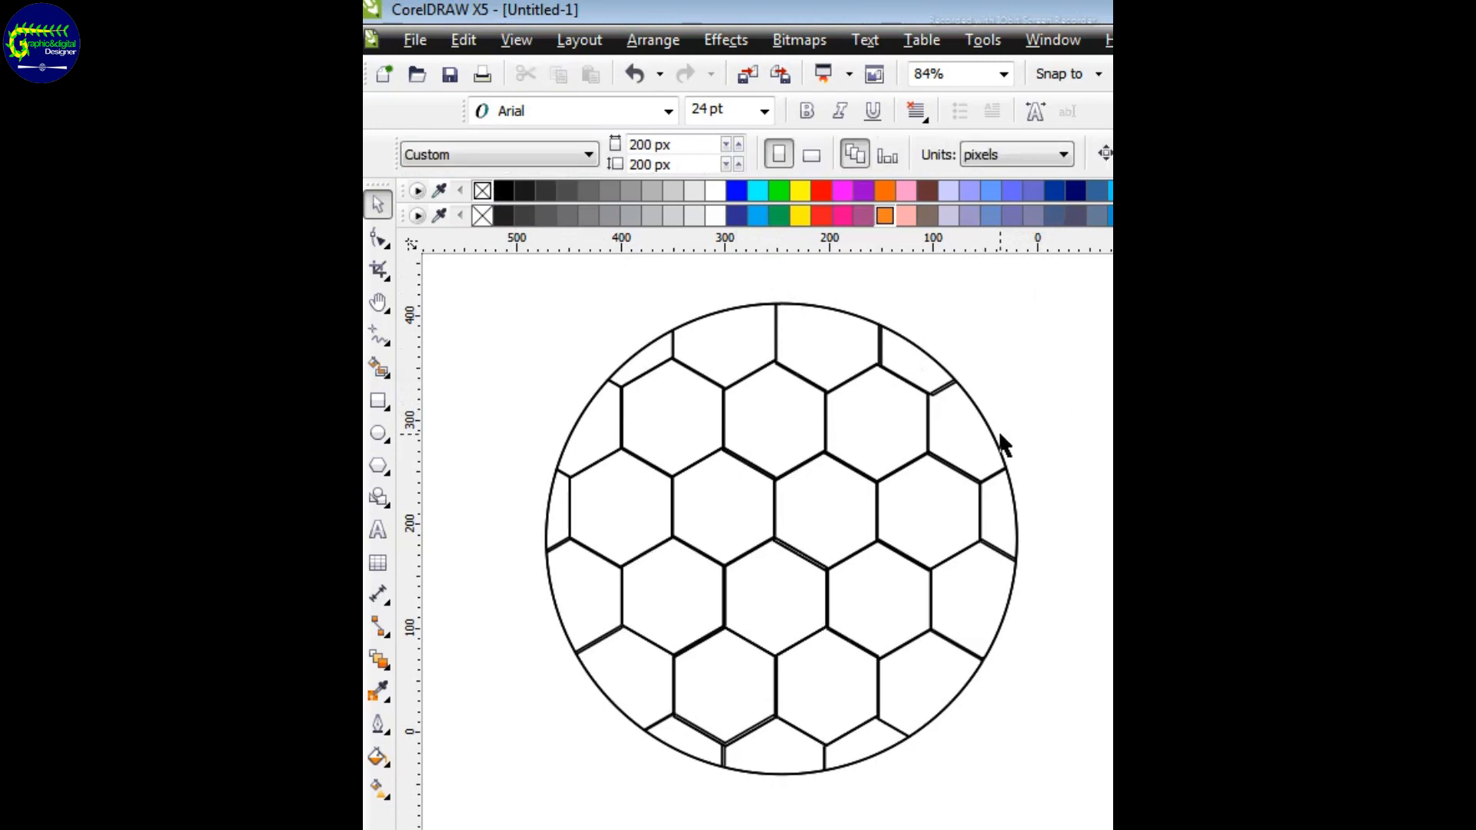
click(850, 510)
click(609, 191)
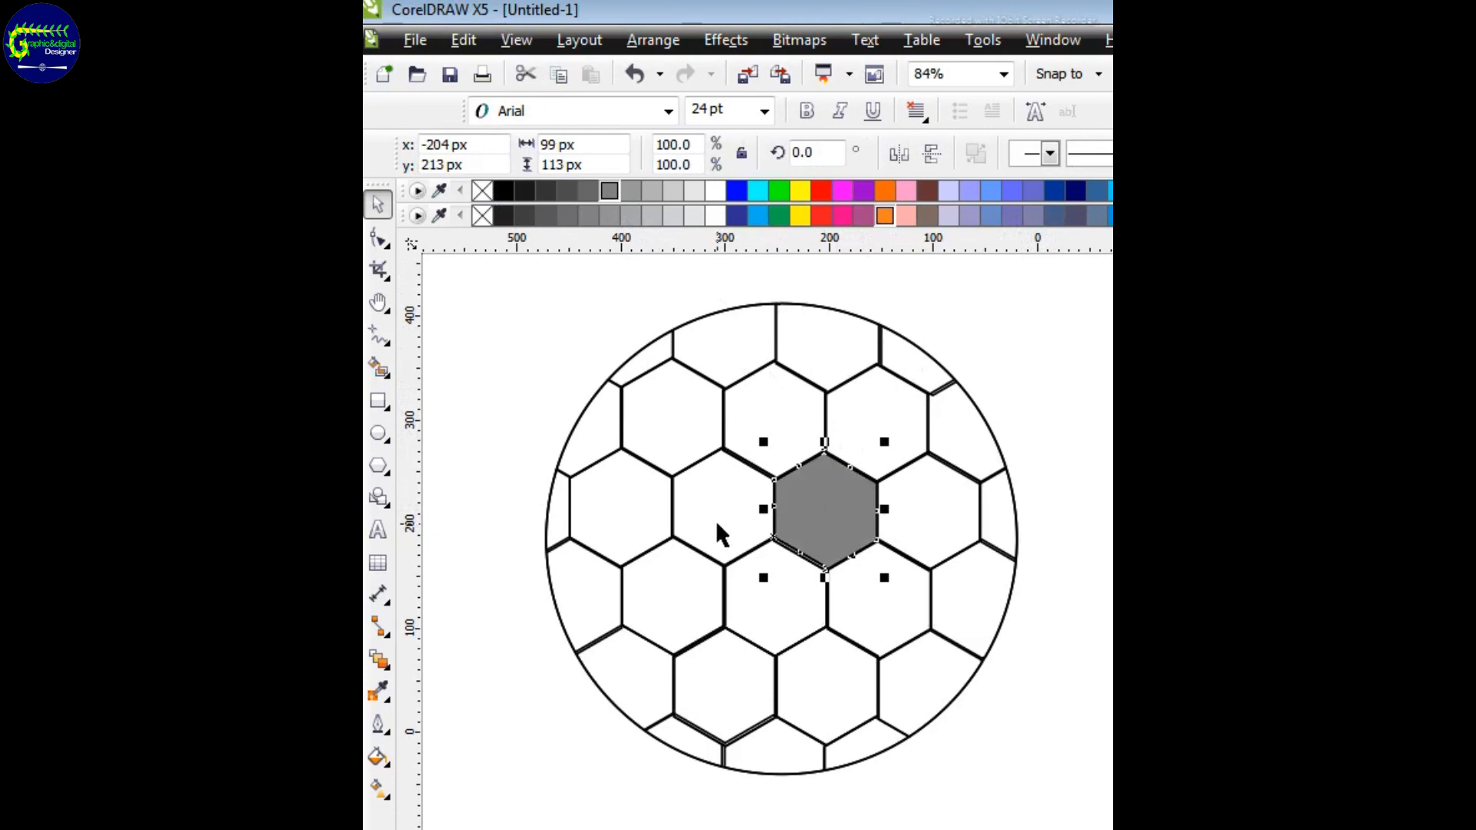
click(683, 426)
click(607, 192)
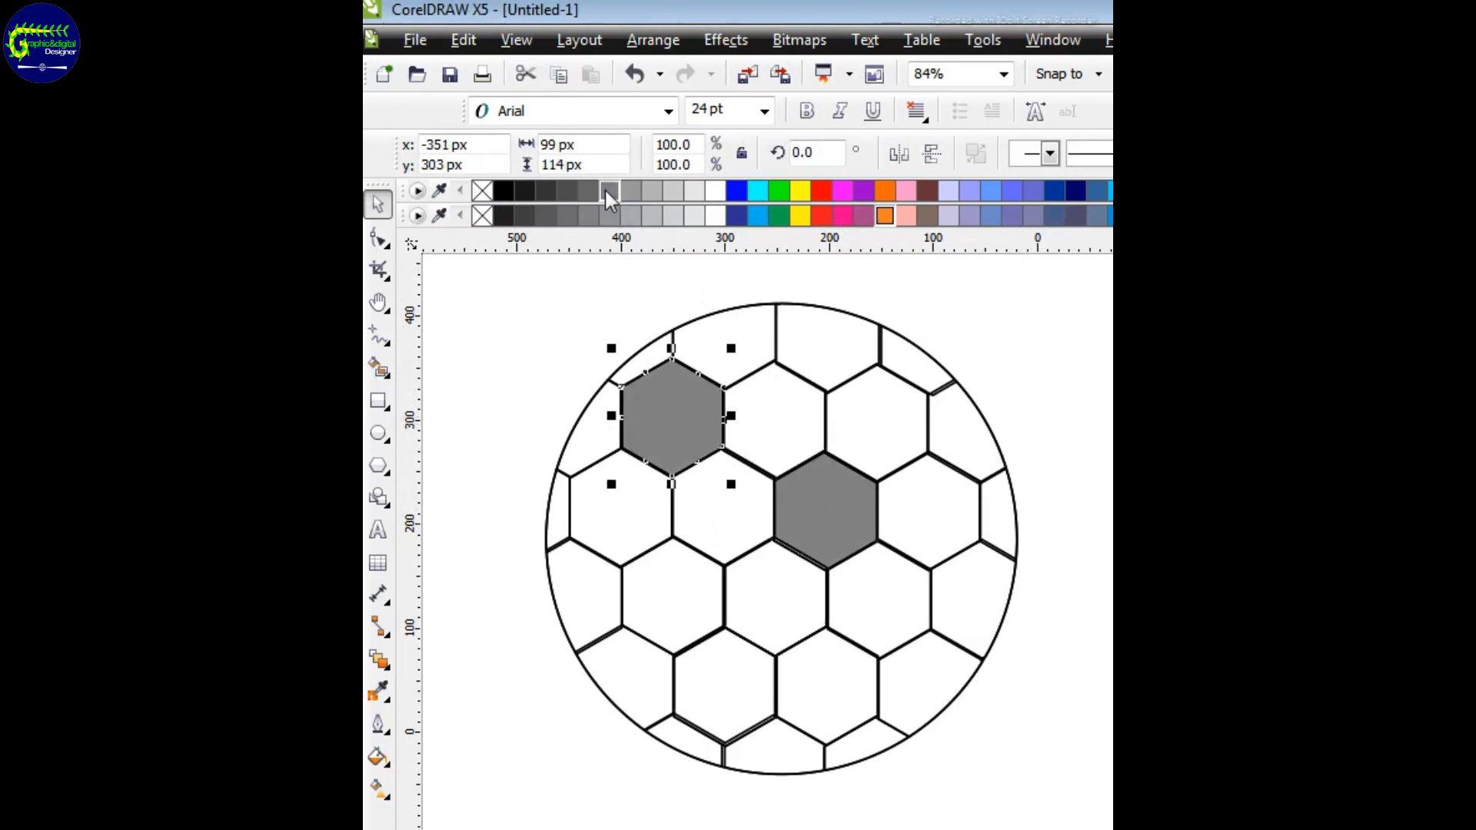
Fill the lower-left full hexagon with dark grey and the full hexagon near the circle's lower edge with near-black grey
click(677, 575)
click(550, 193)
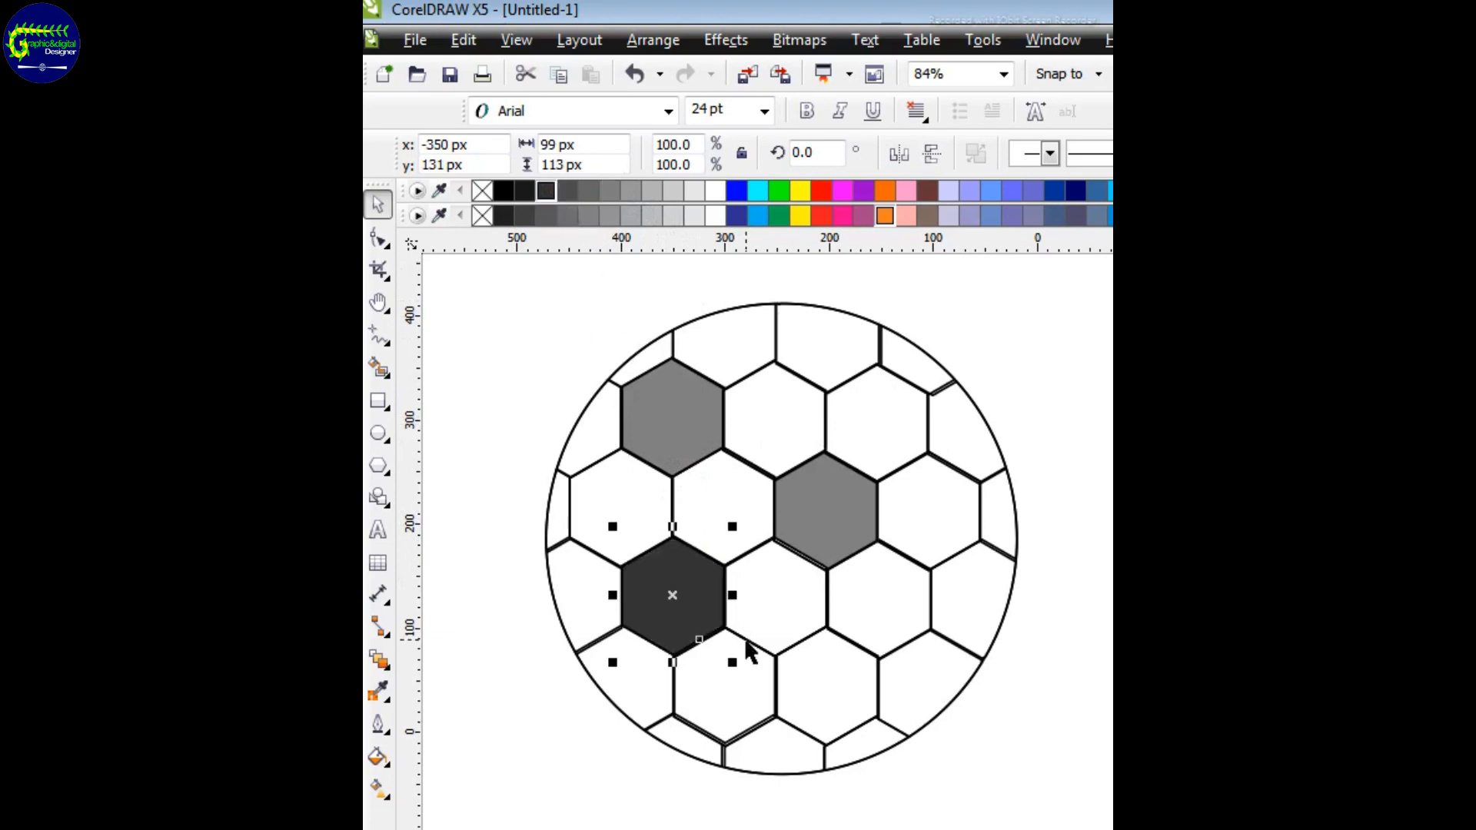
click(805, 681)
click(522, 194)
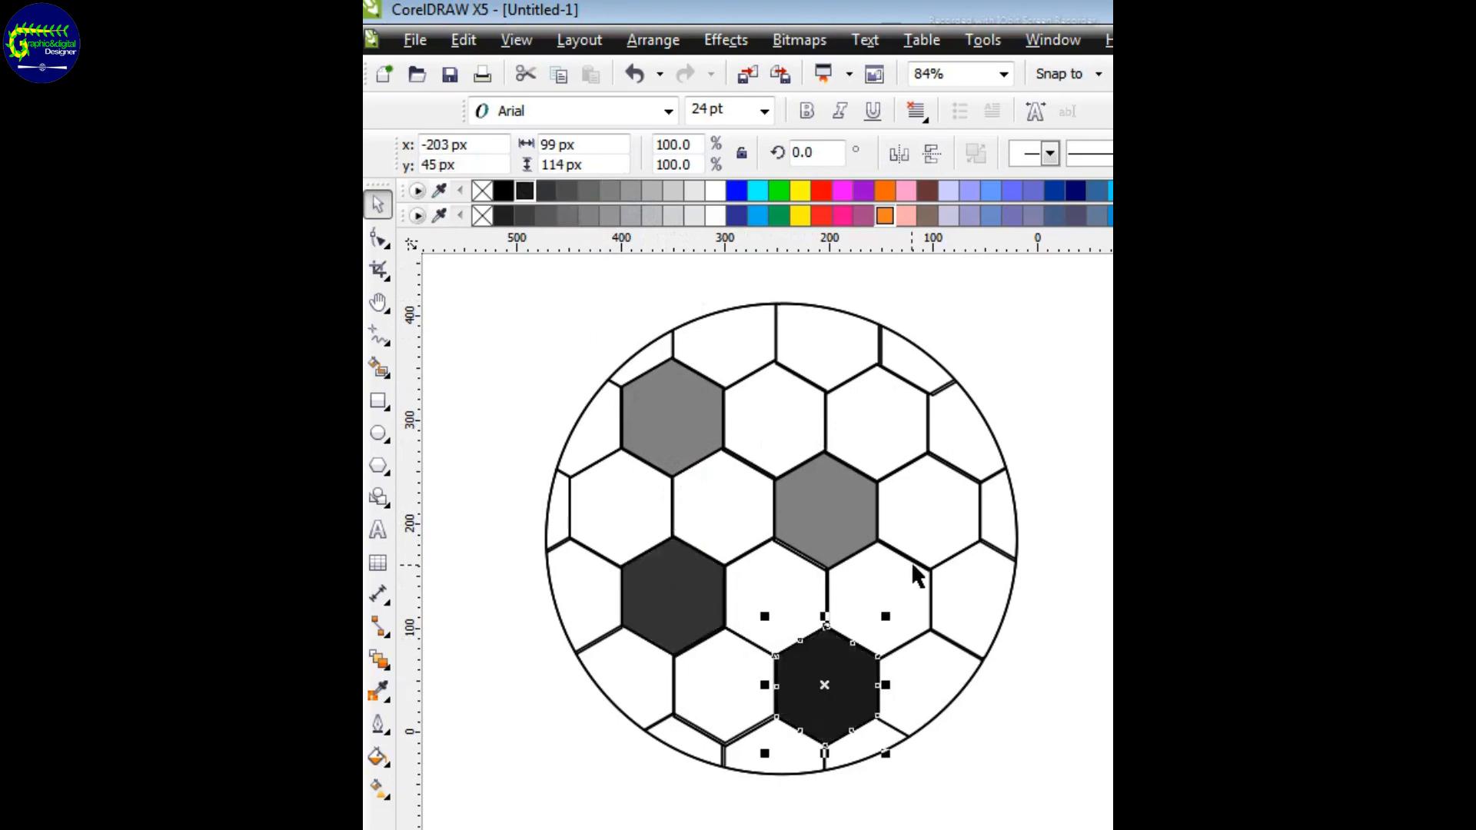
Recolour the hexagon just right of centre black and the upper-left hexagon near-black grey
click(847, 500)
click(504, 189)
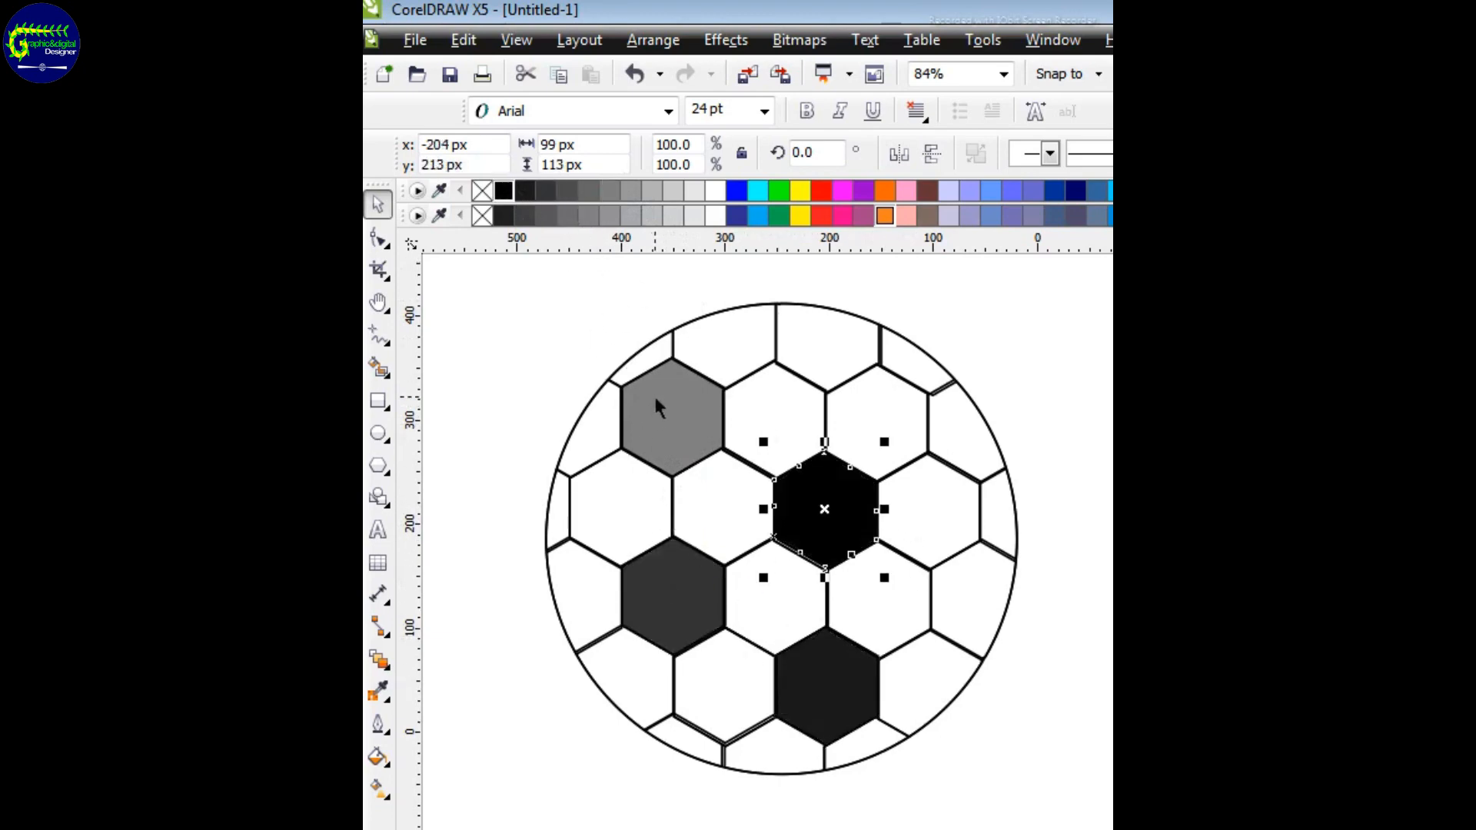
click(653, 394)
click(522, 191)
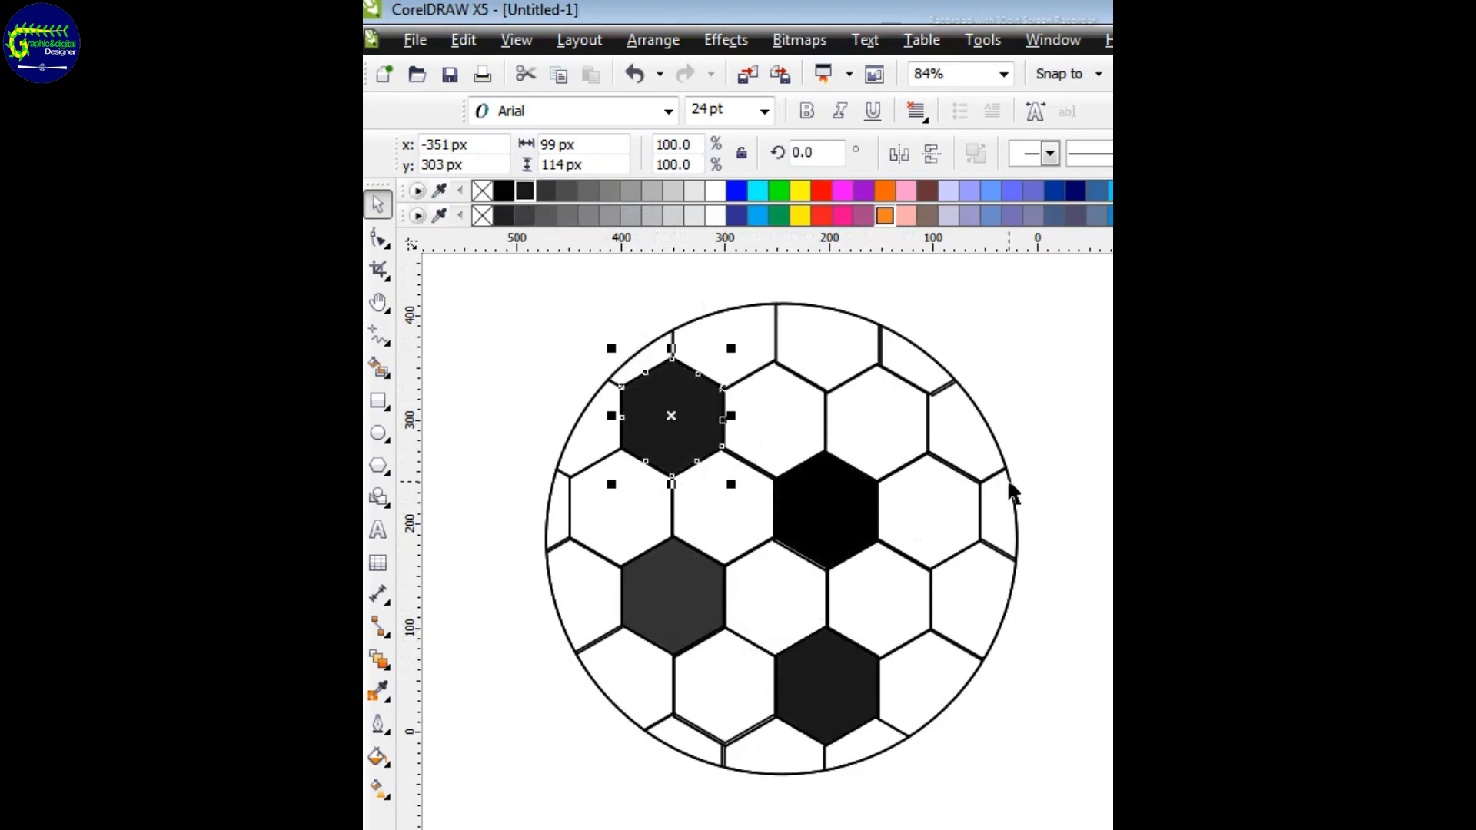
Fill the large cut-off cell on the circle's upper-right edge with dark grey and the top-edge cell right of centre with near-black
click(960, 434)
click(538, 189)
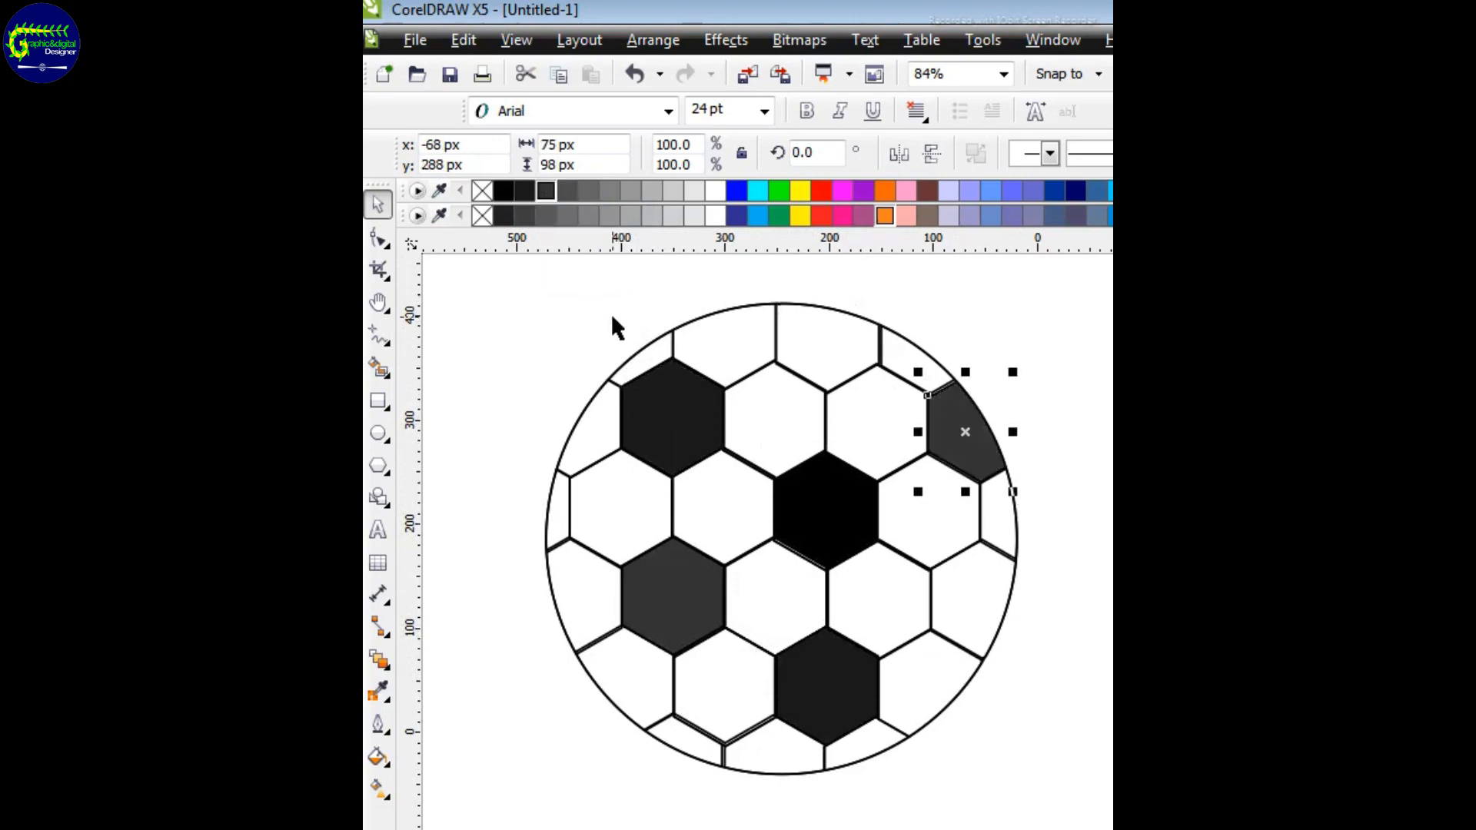
click(771, 330)
click(522, 190)
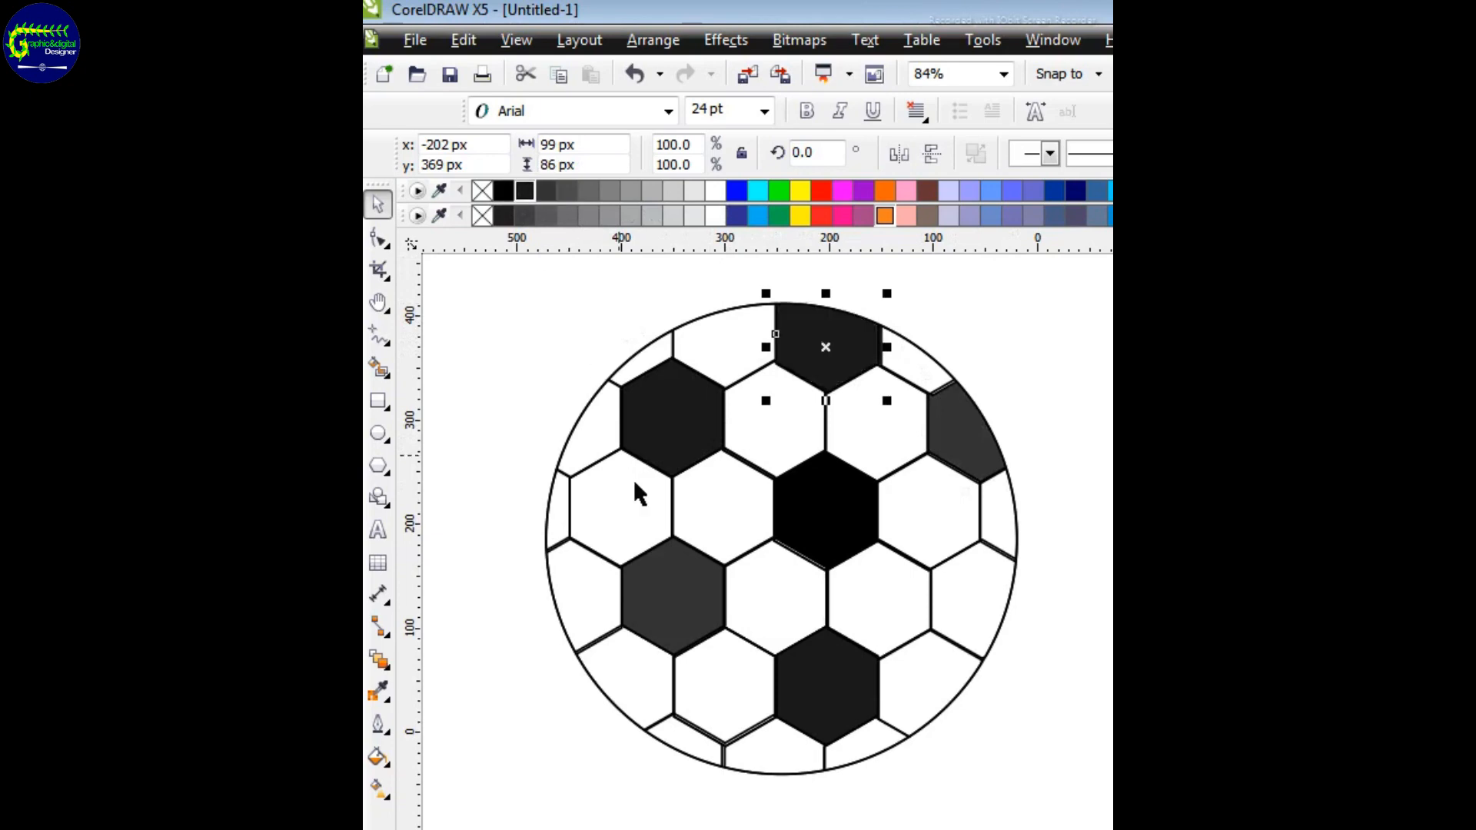
Fill the cut-off cell on the circle's lower-right edge with black and the small cell on its lower-left edge with near-black grey
click(974, 629)
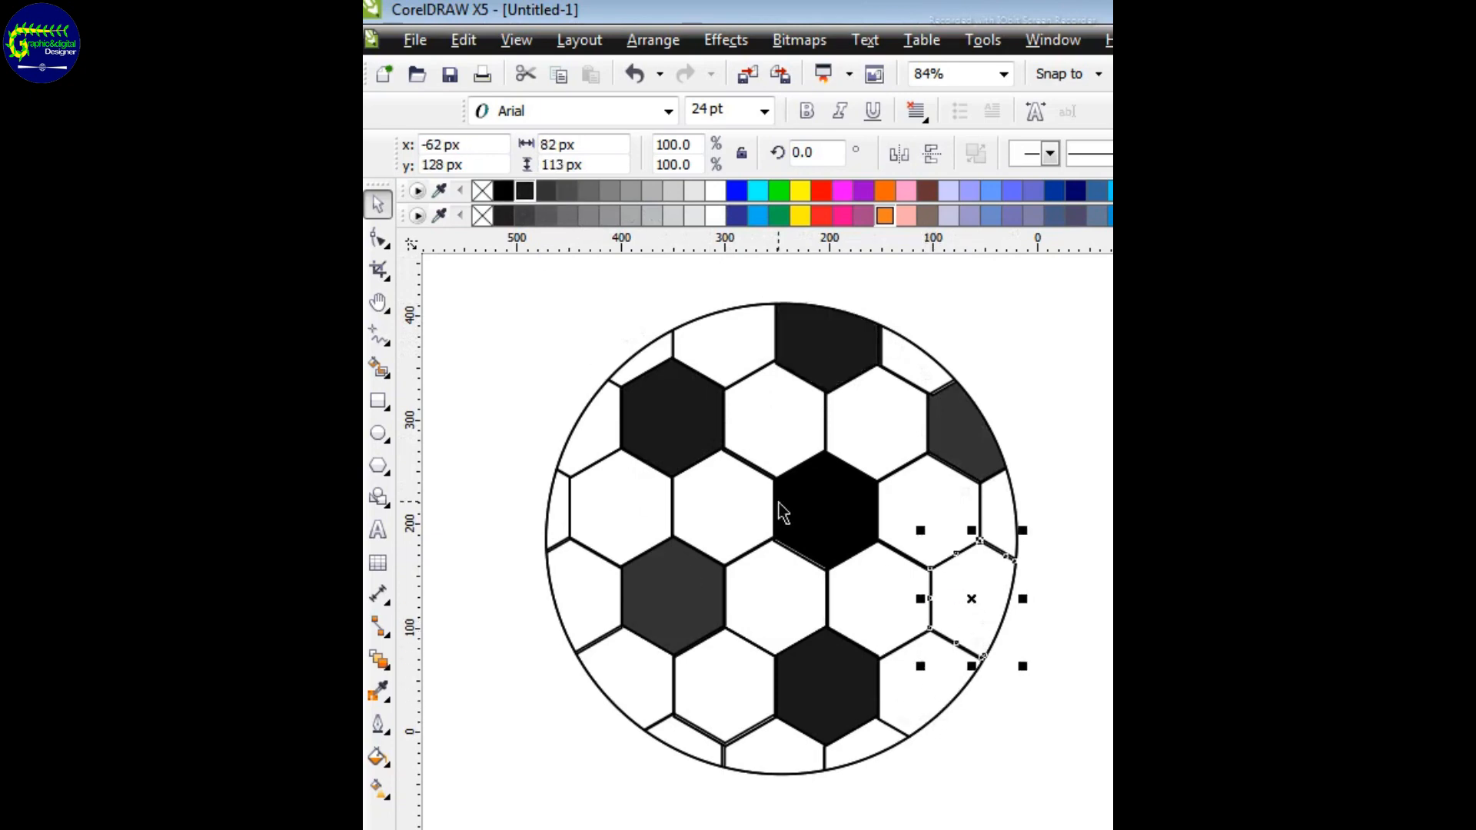
click(503, 191)
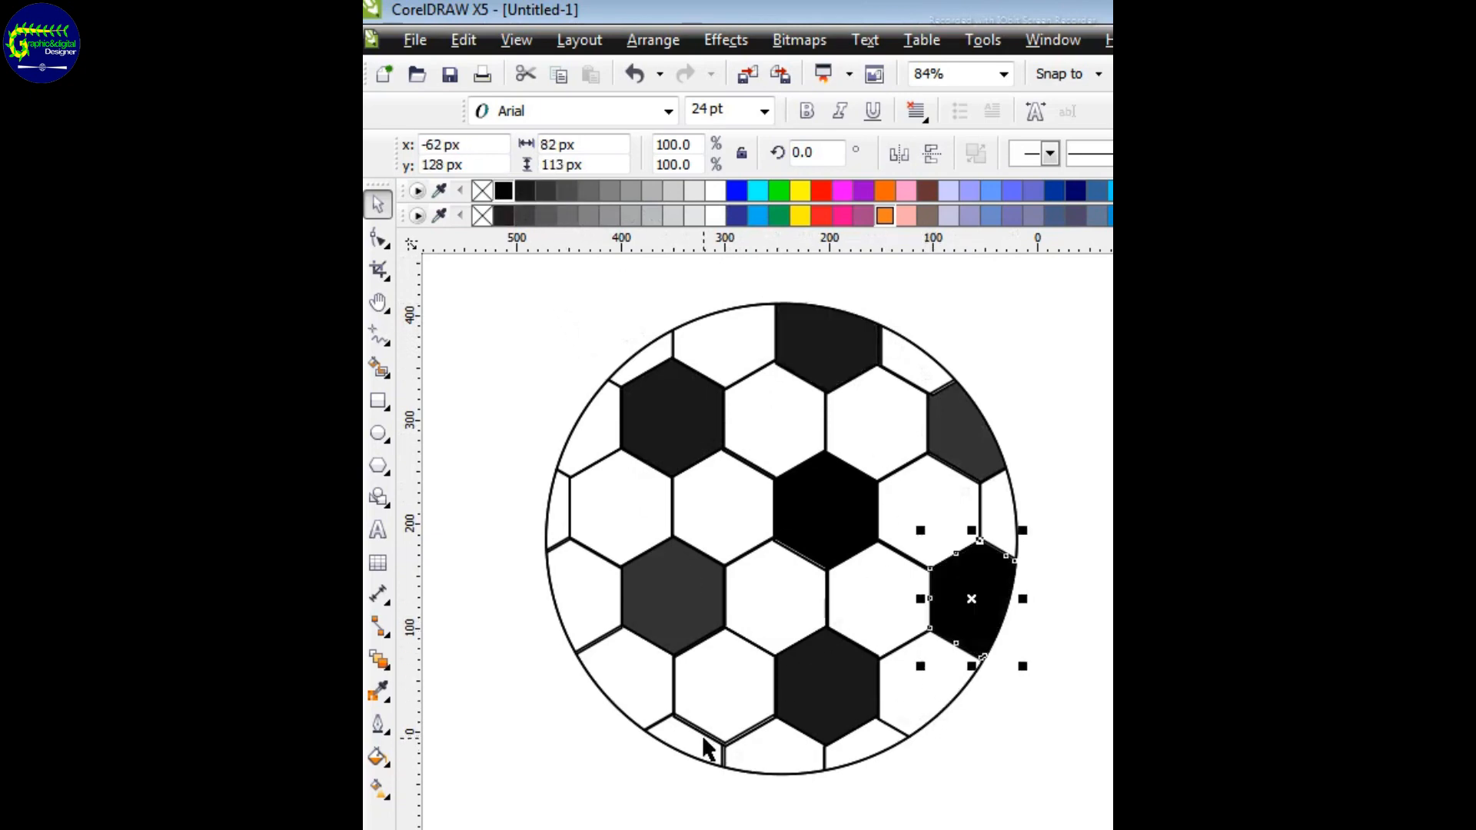
click(693, 740)
click(526, 192)
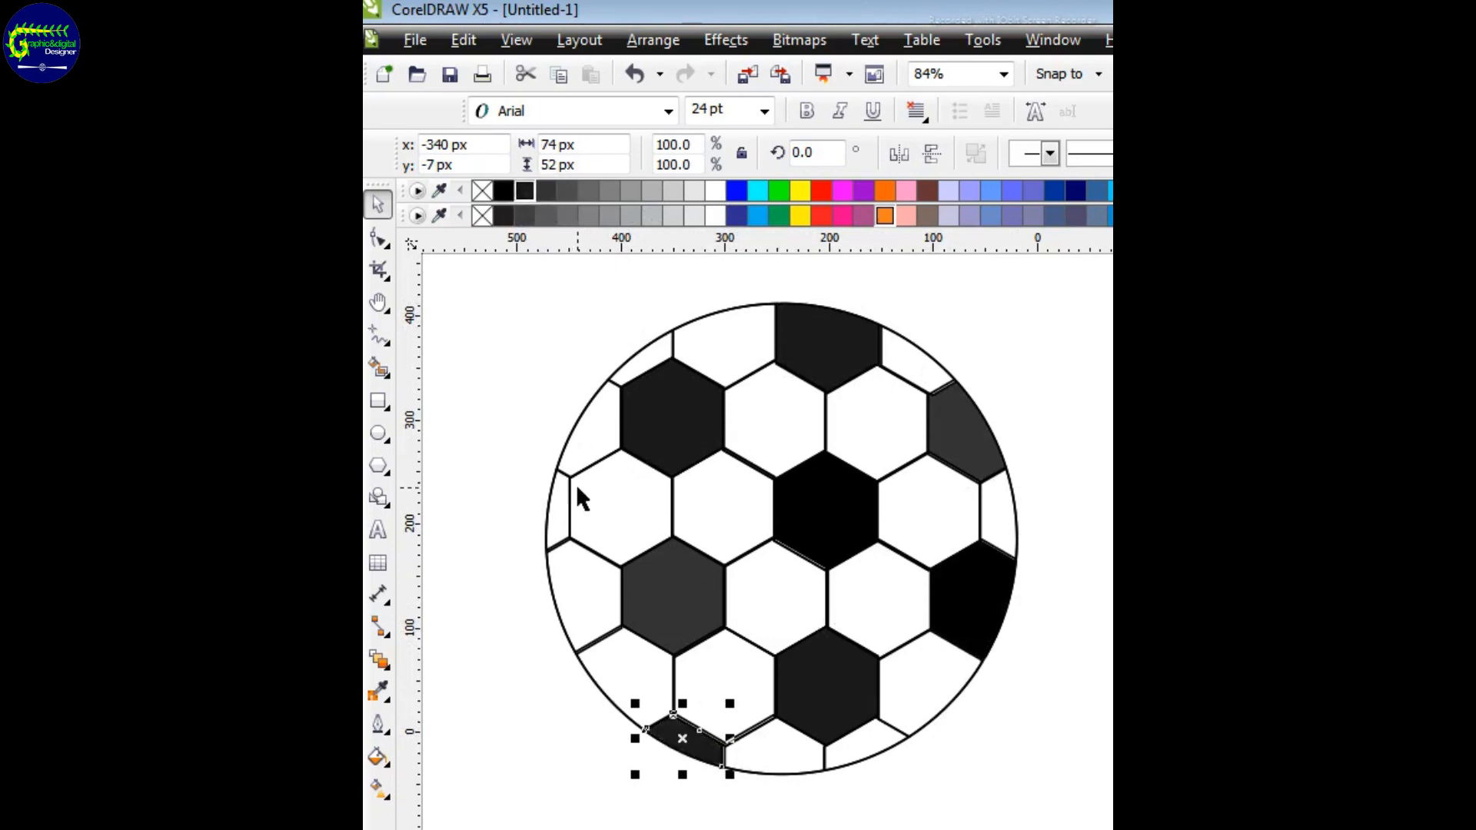
Fill the left-edge cell beside the dark grey hexagon with black
click(564, 573)
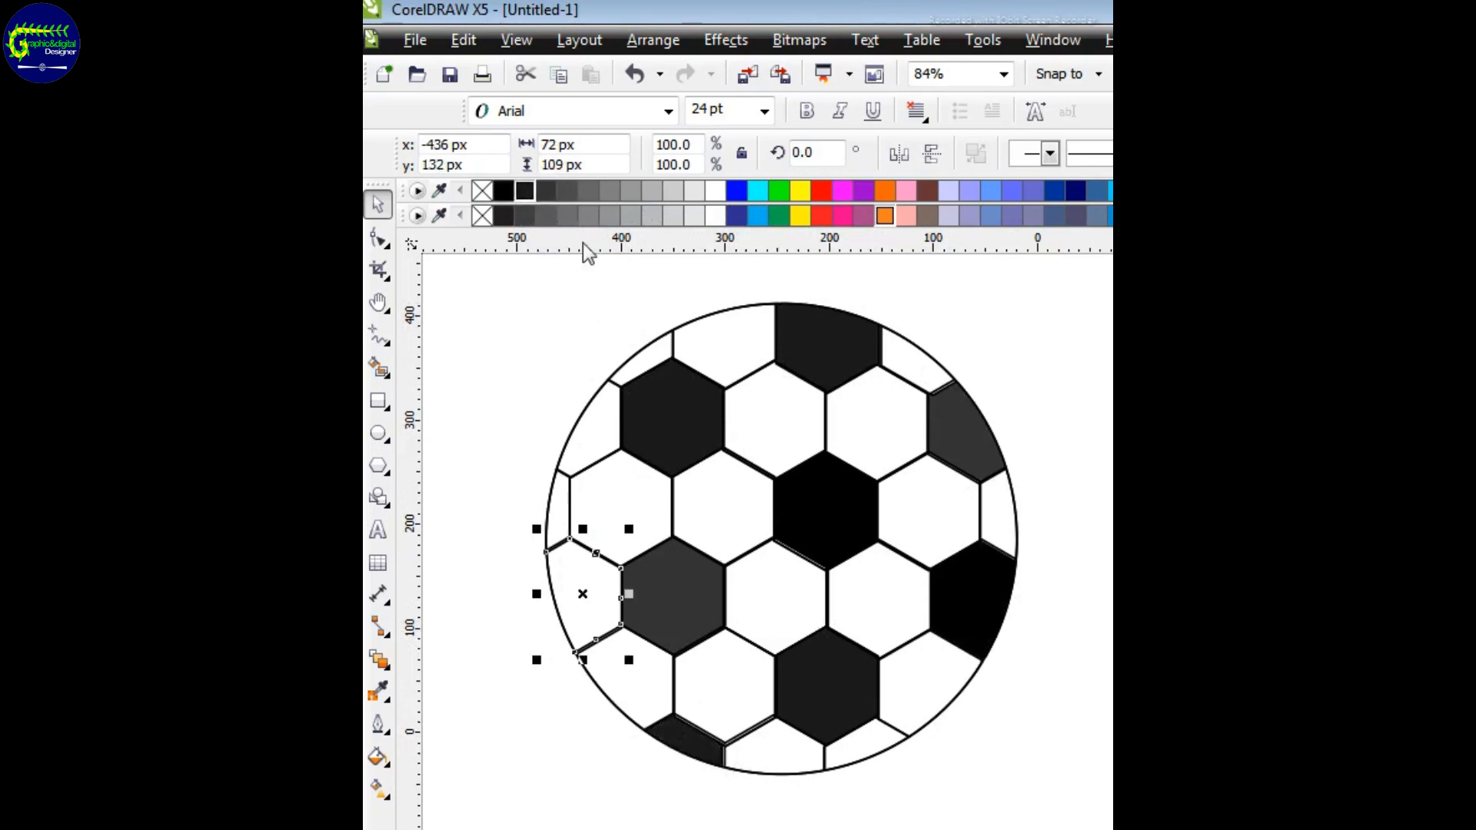
click(501, 191)
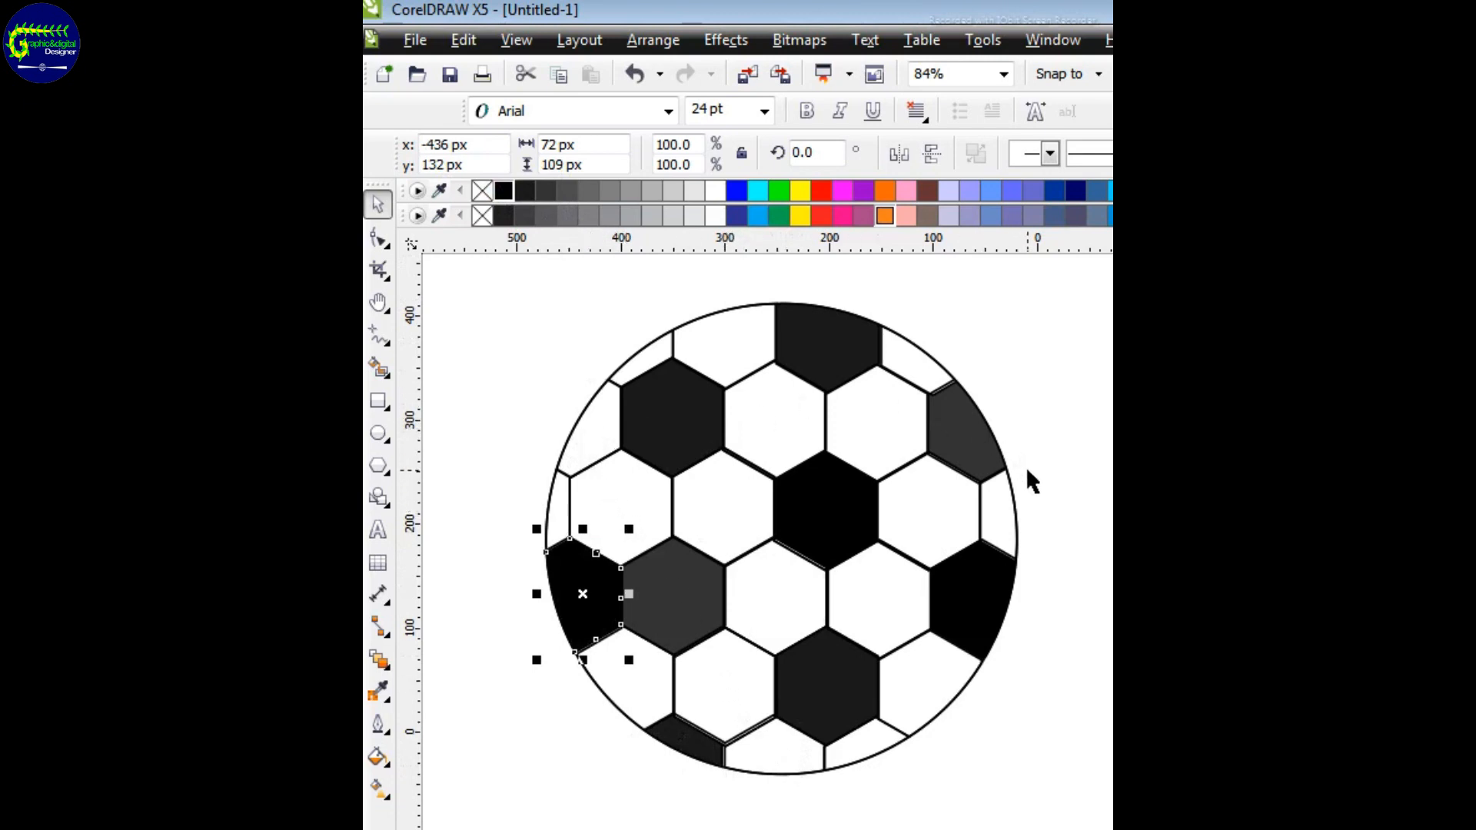
click(1073, 399)
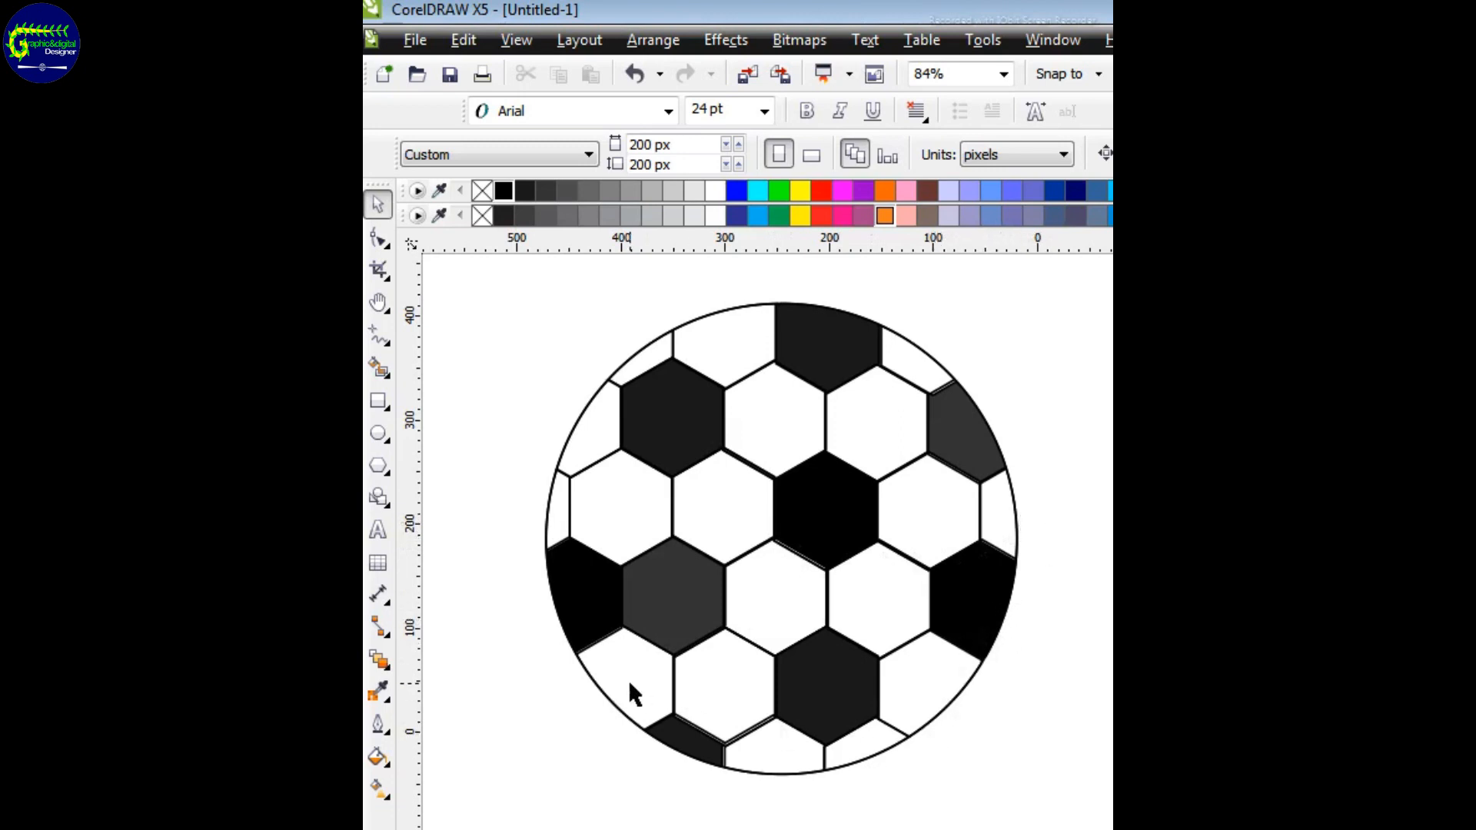
Refill the left-edge cell beside the dark grey hexagon with white, and fill the narrow edge cell above it with black
click(578, 601)
click(711, 191)
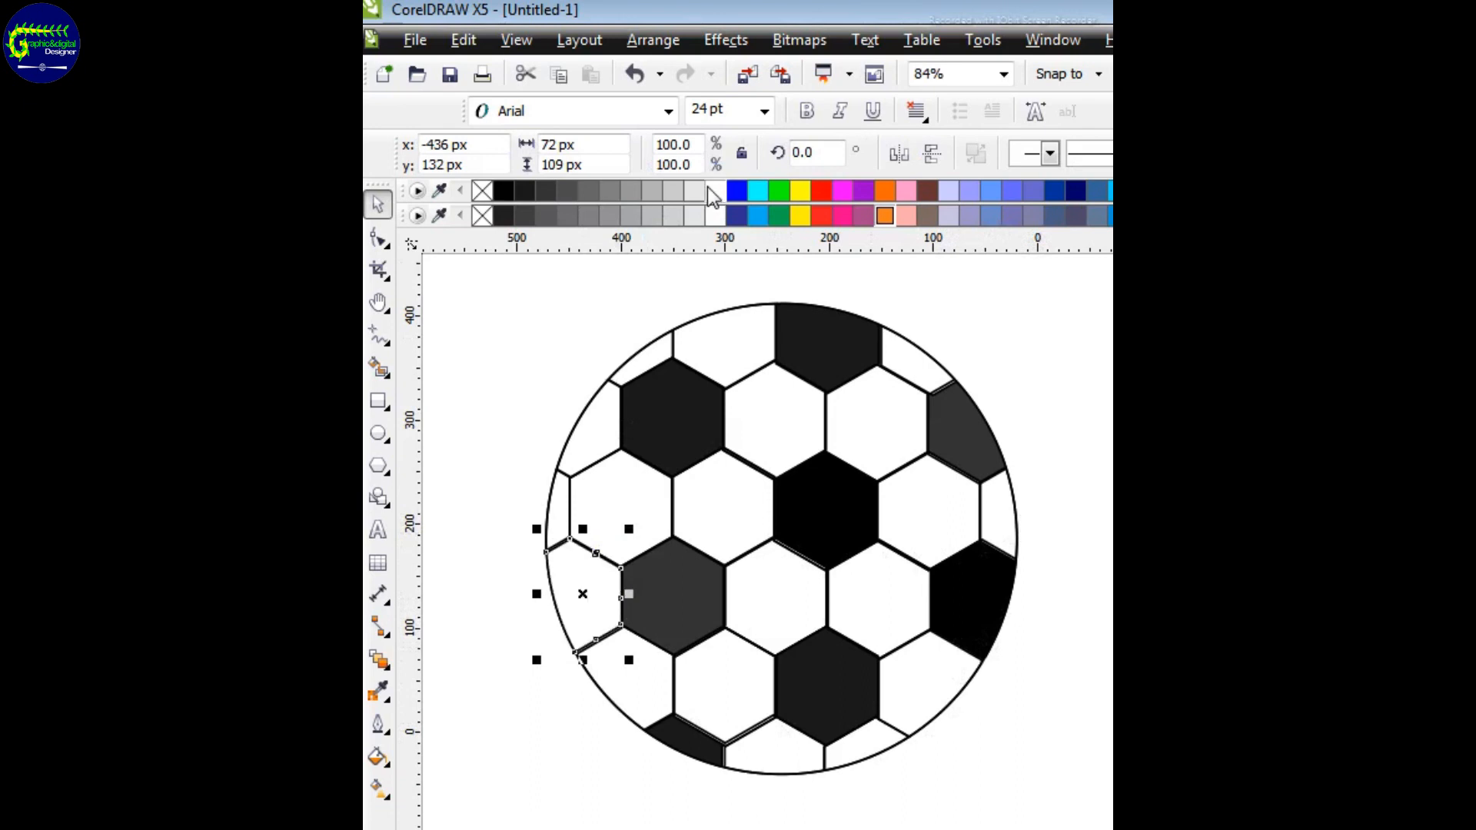
click(555, 513)
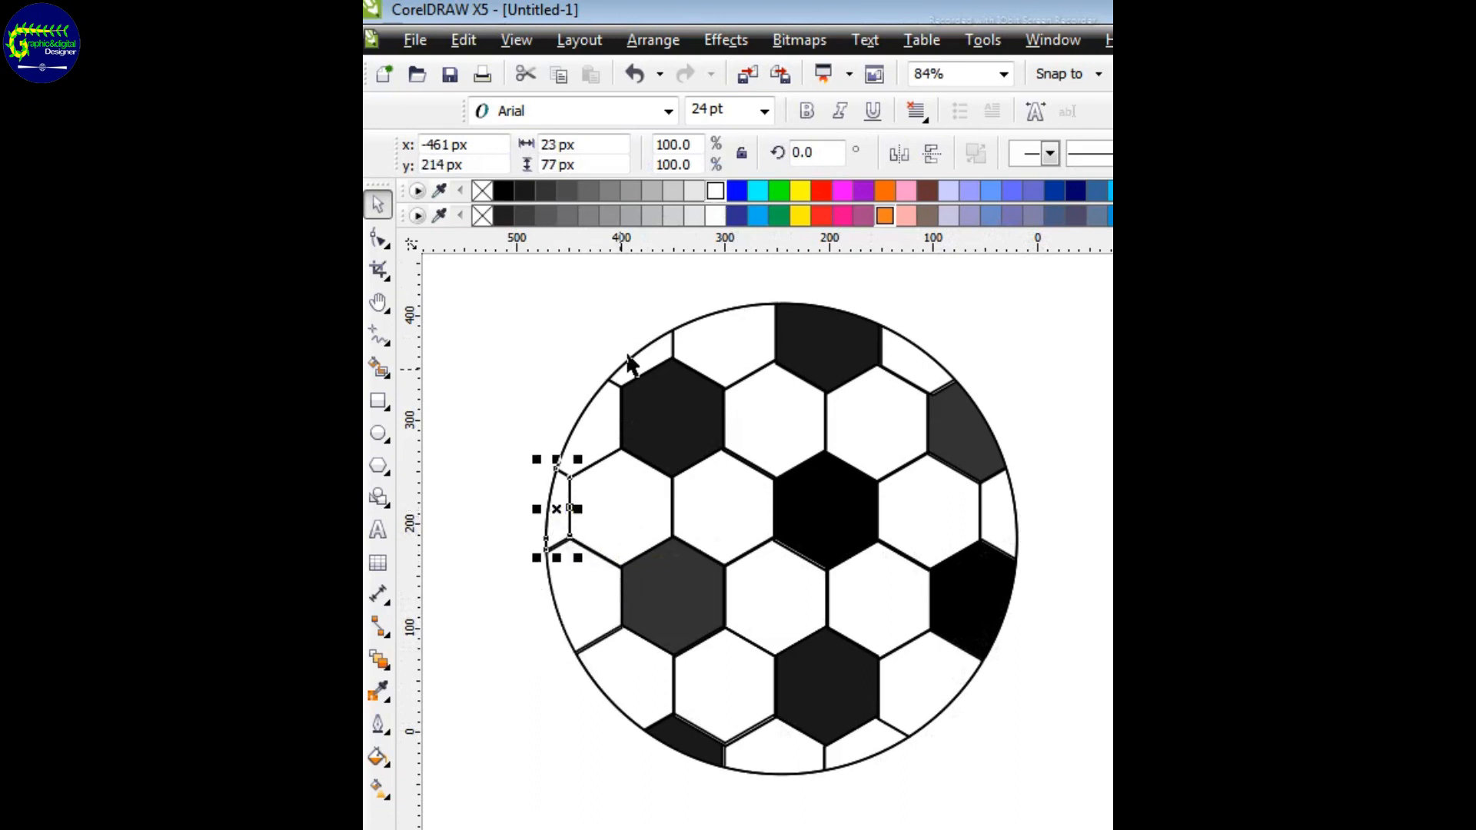
click(504, 190)
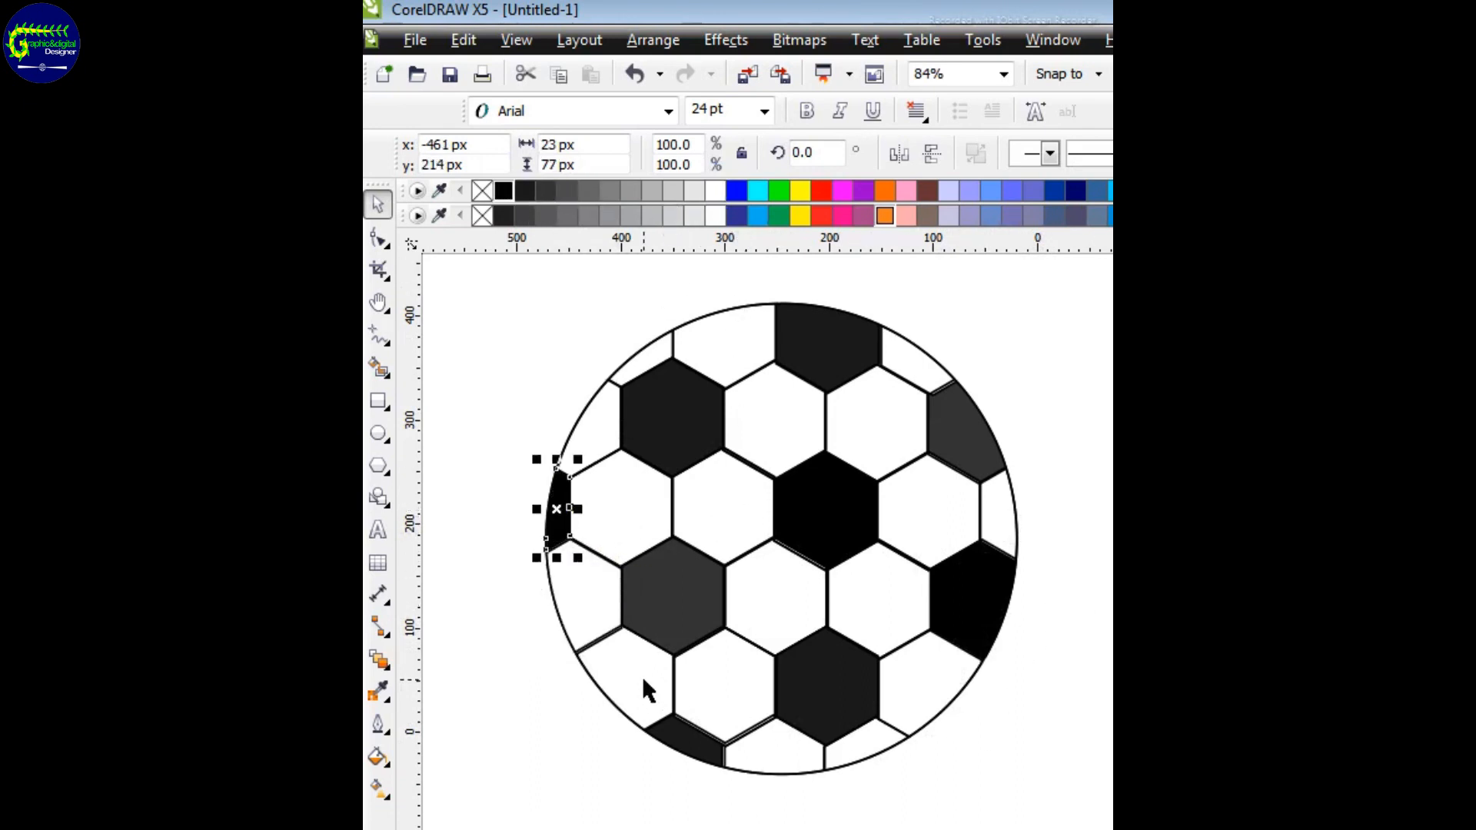
Try green and cyan fills on the left-edge cell beside the dark grey hexagon, undo the cyan, and return the cell to white
click(588, 597)
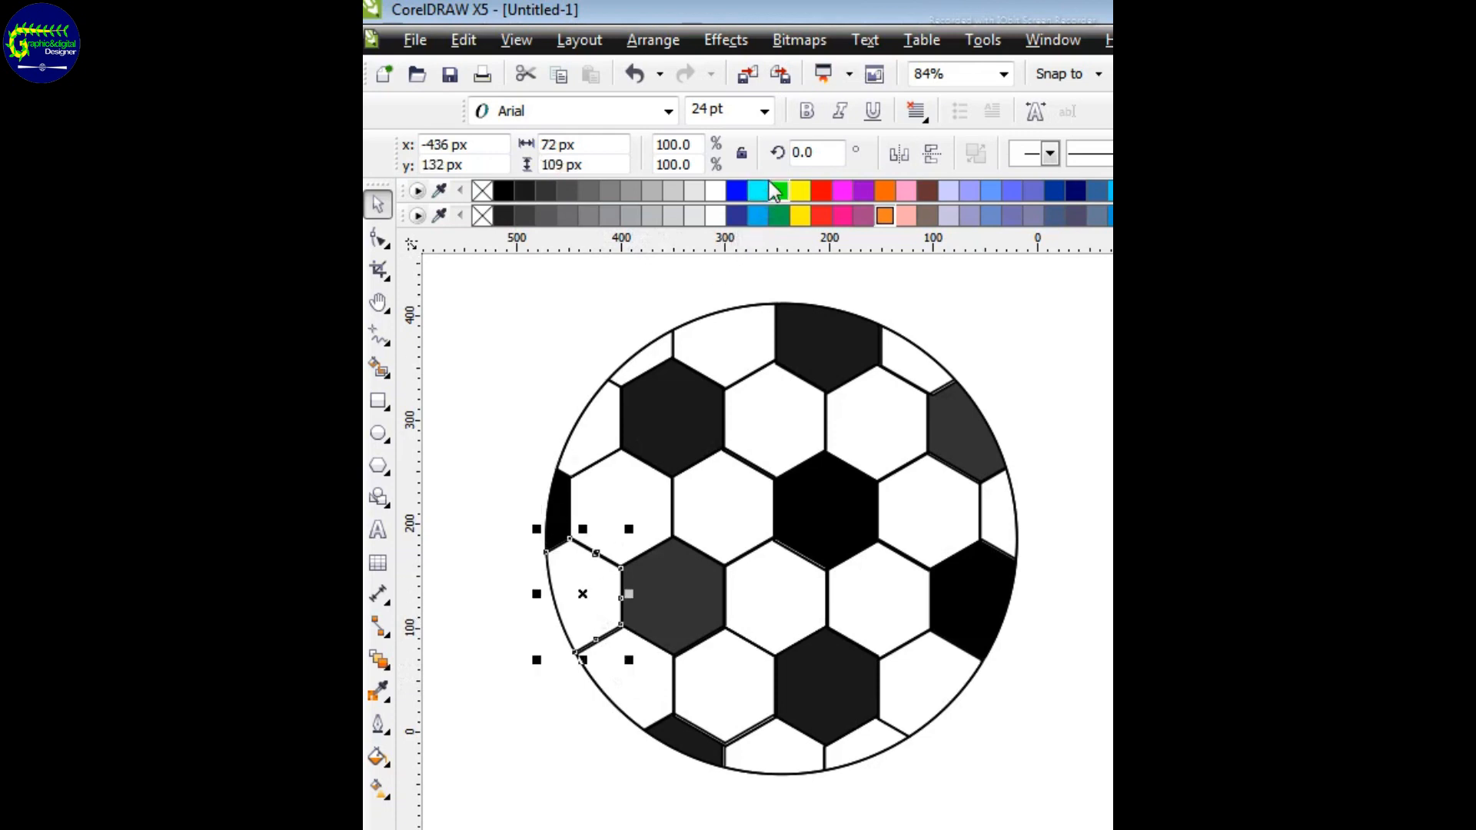
click(771, 184)
click(757, 192)
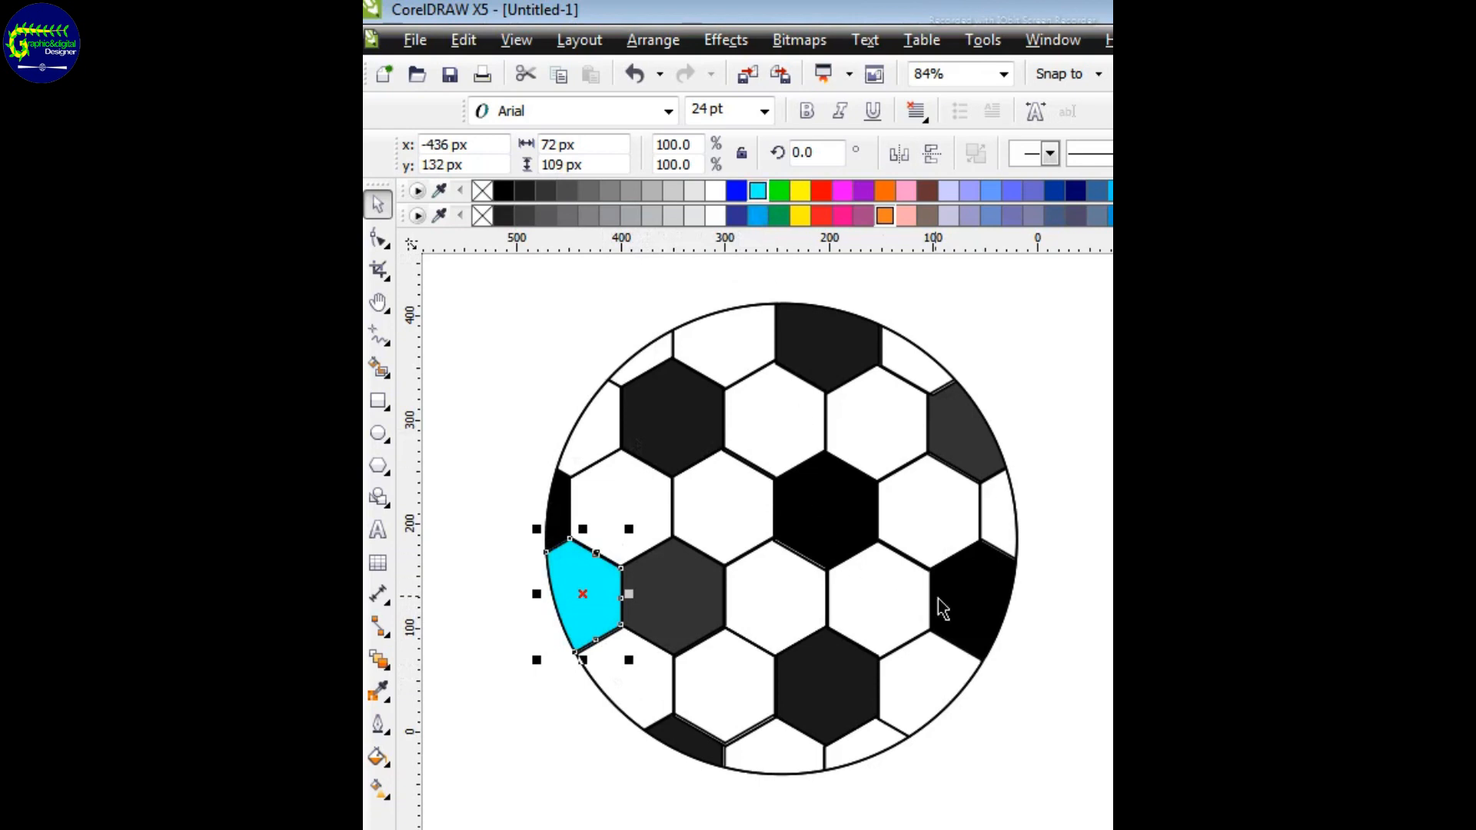
key(ctrl+z)
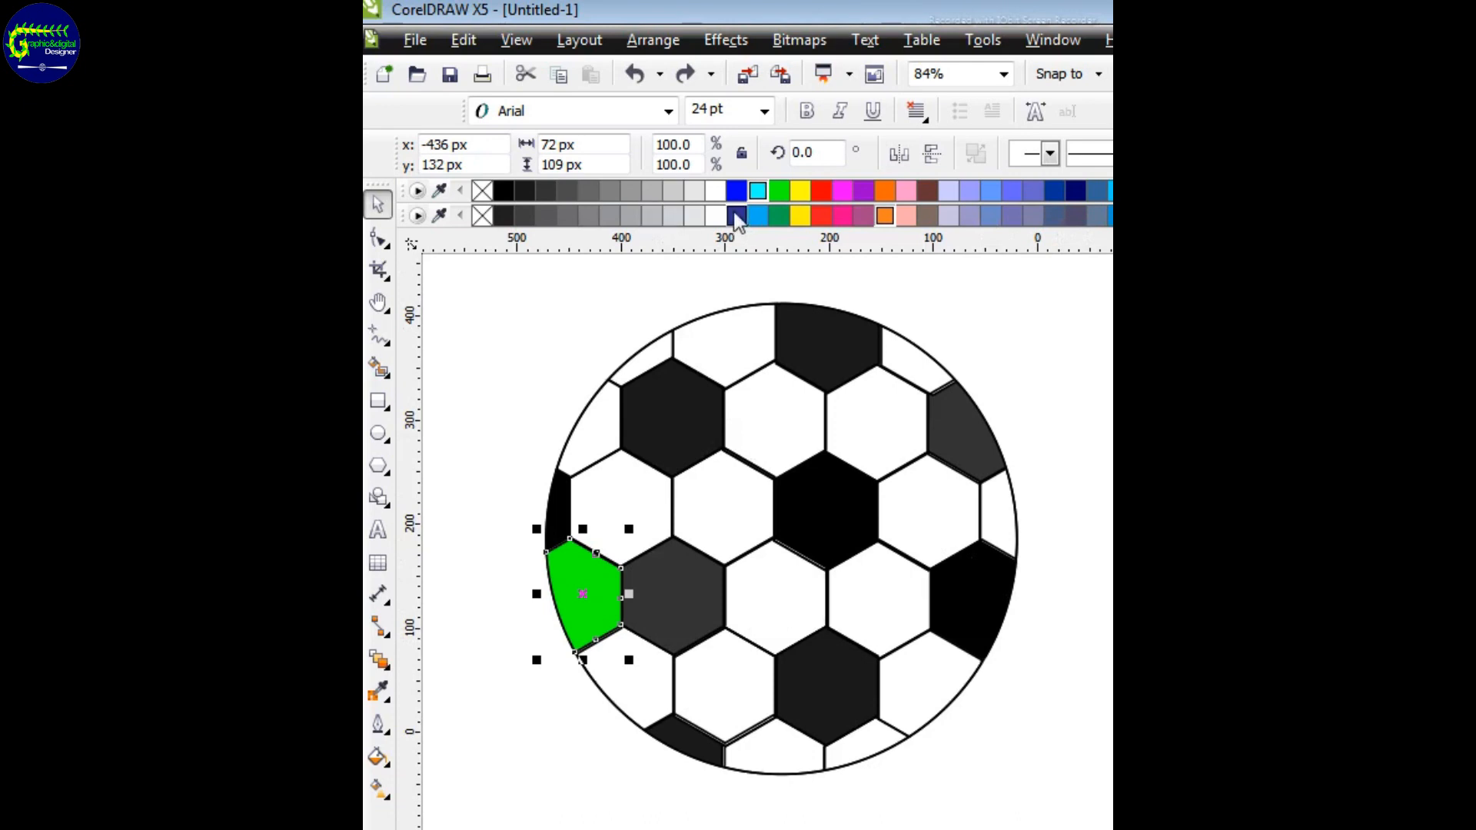
click(714, 191)
click(1025, 345)
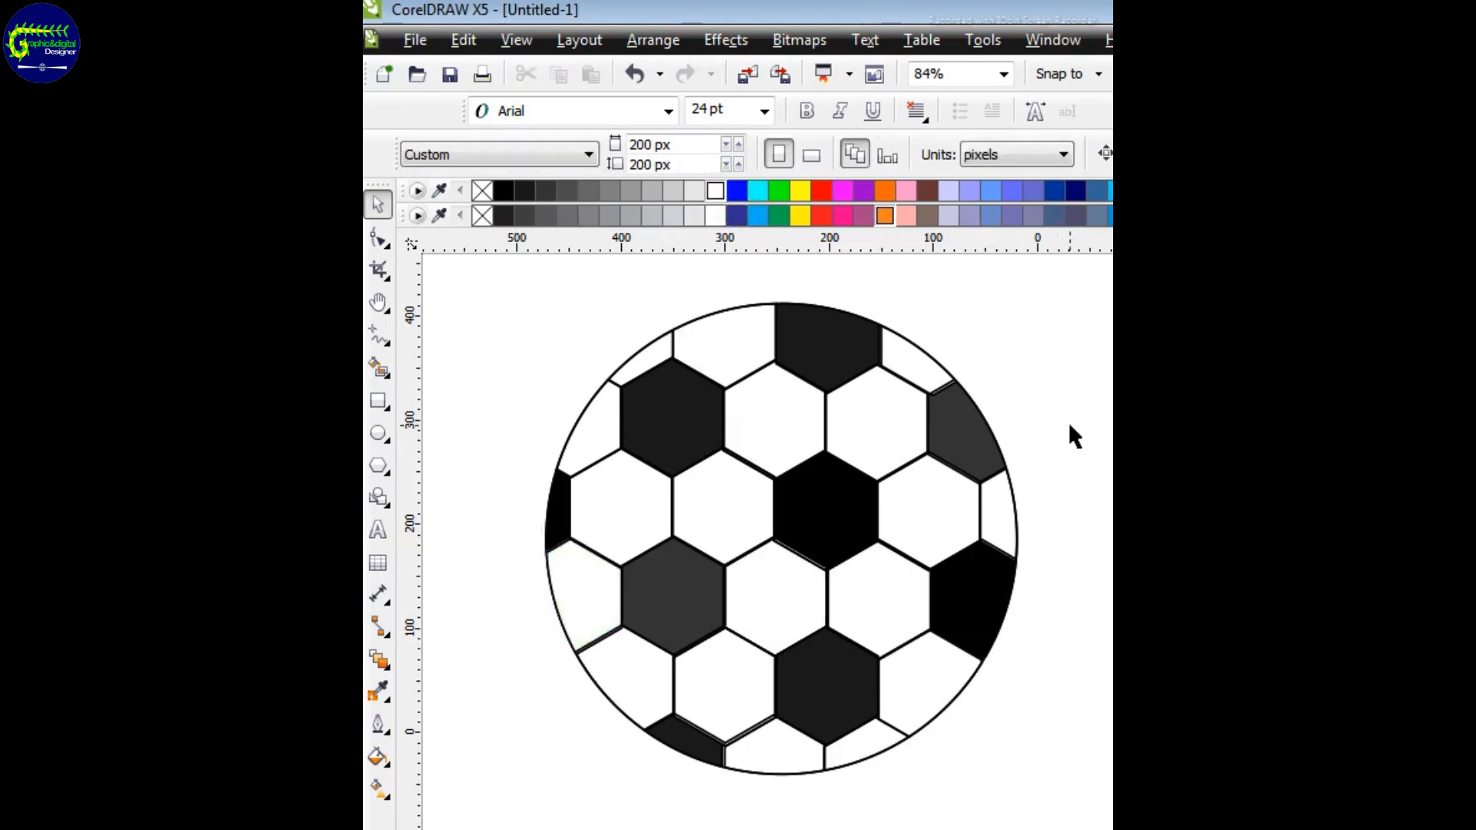
Select all the cells of the football design, group them, and select the resulting group
drag(493, 286, 1048, 792)
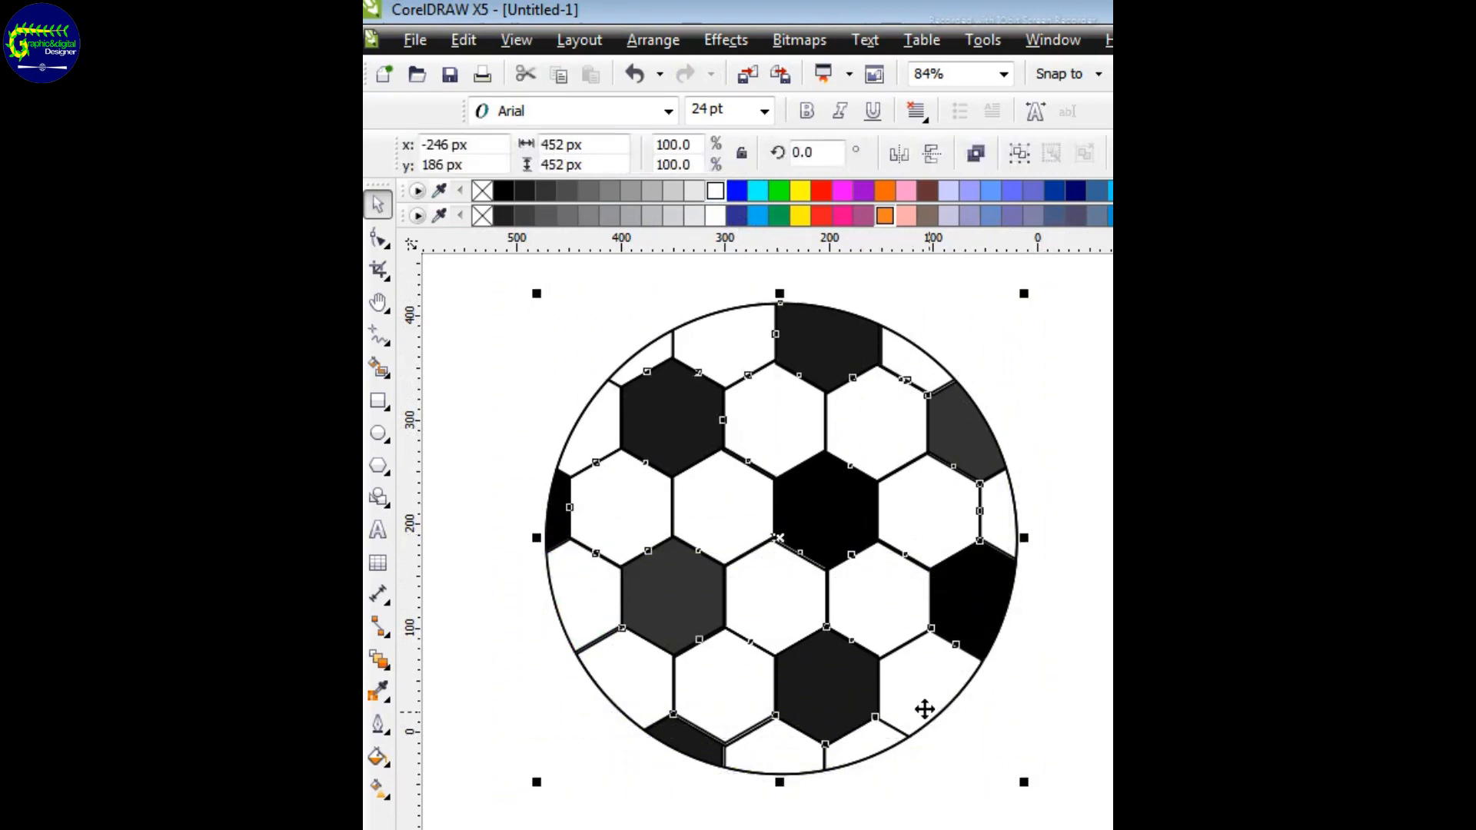
click(1072, 523)
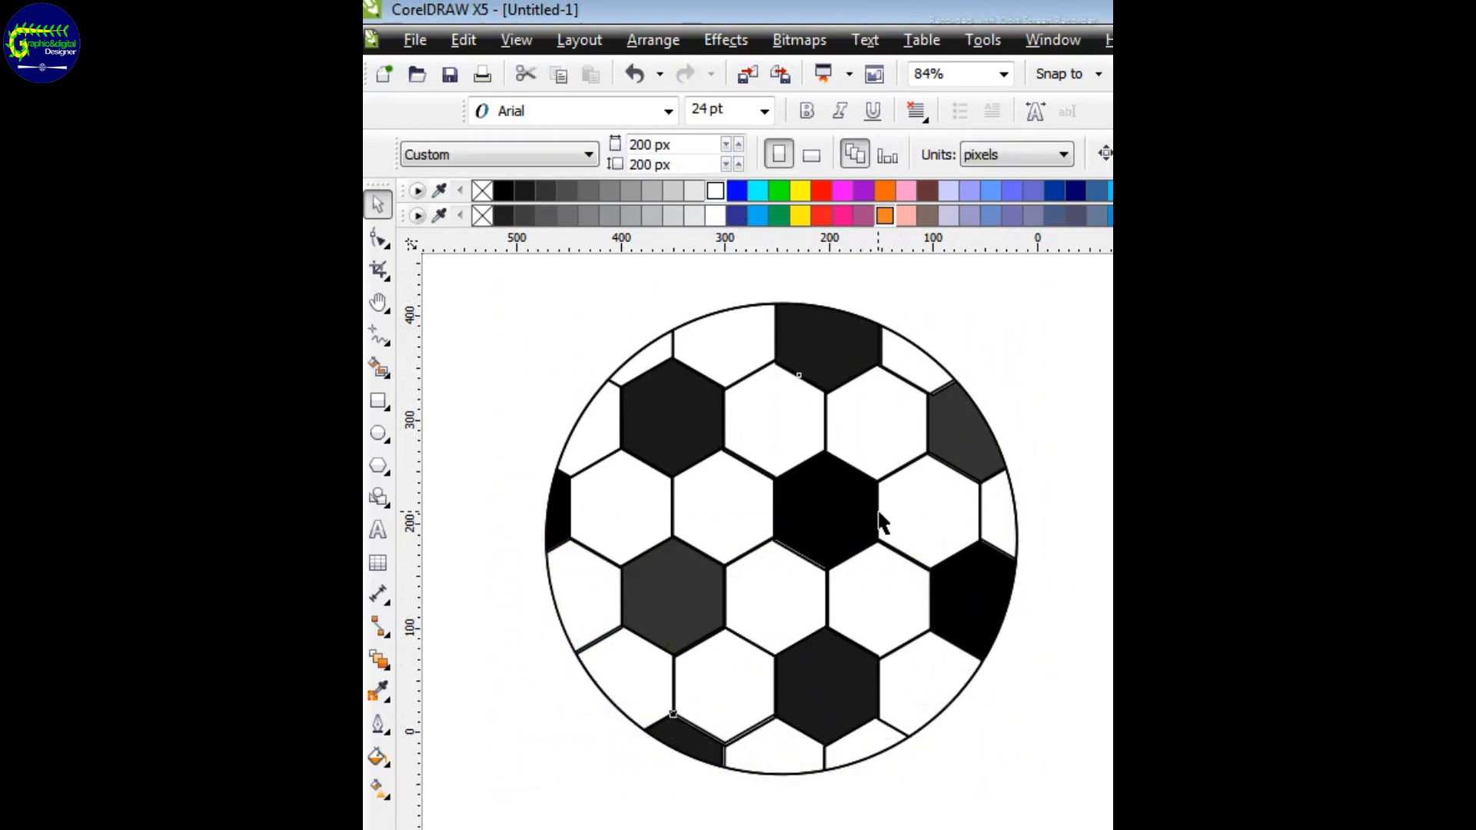
click(882, 523)
Scale the grouped football down to about 282 px, enlarge it to about 434 px, and place it at about x -268 px, y 219 px
drag(1021, 783, 930, 692)
drag(834, 581, 751, 505)
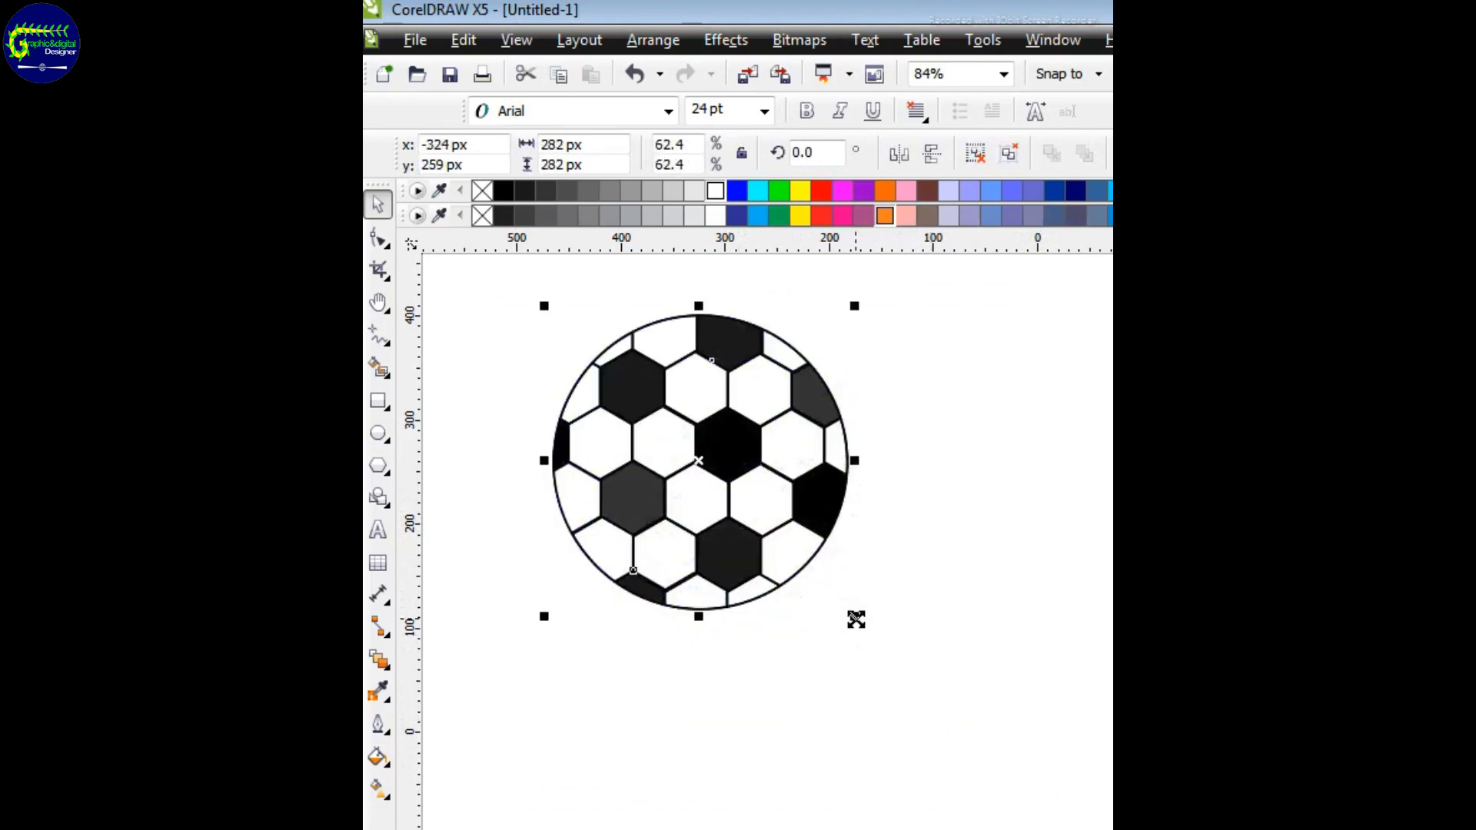
drag(855, 619, 934, 734)
drag(823, 553, 961, 481)
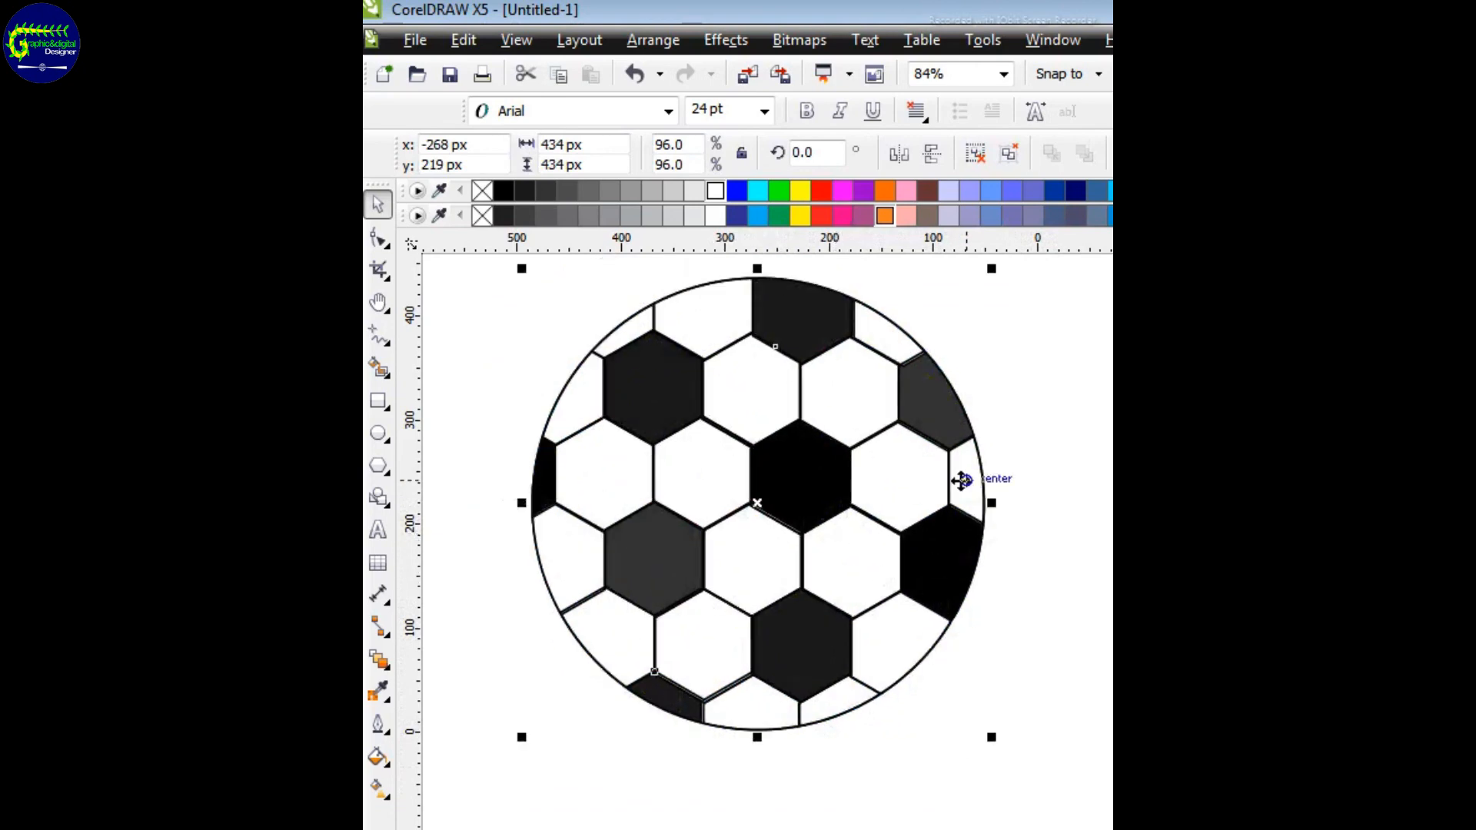
Move the grouped football slightly down and to the right, and deselect it
click(1021, 367)
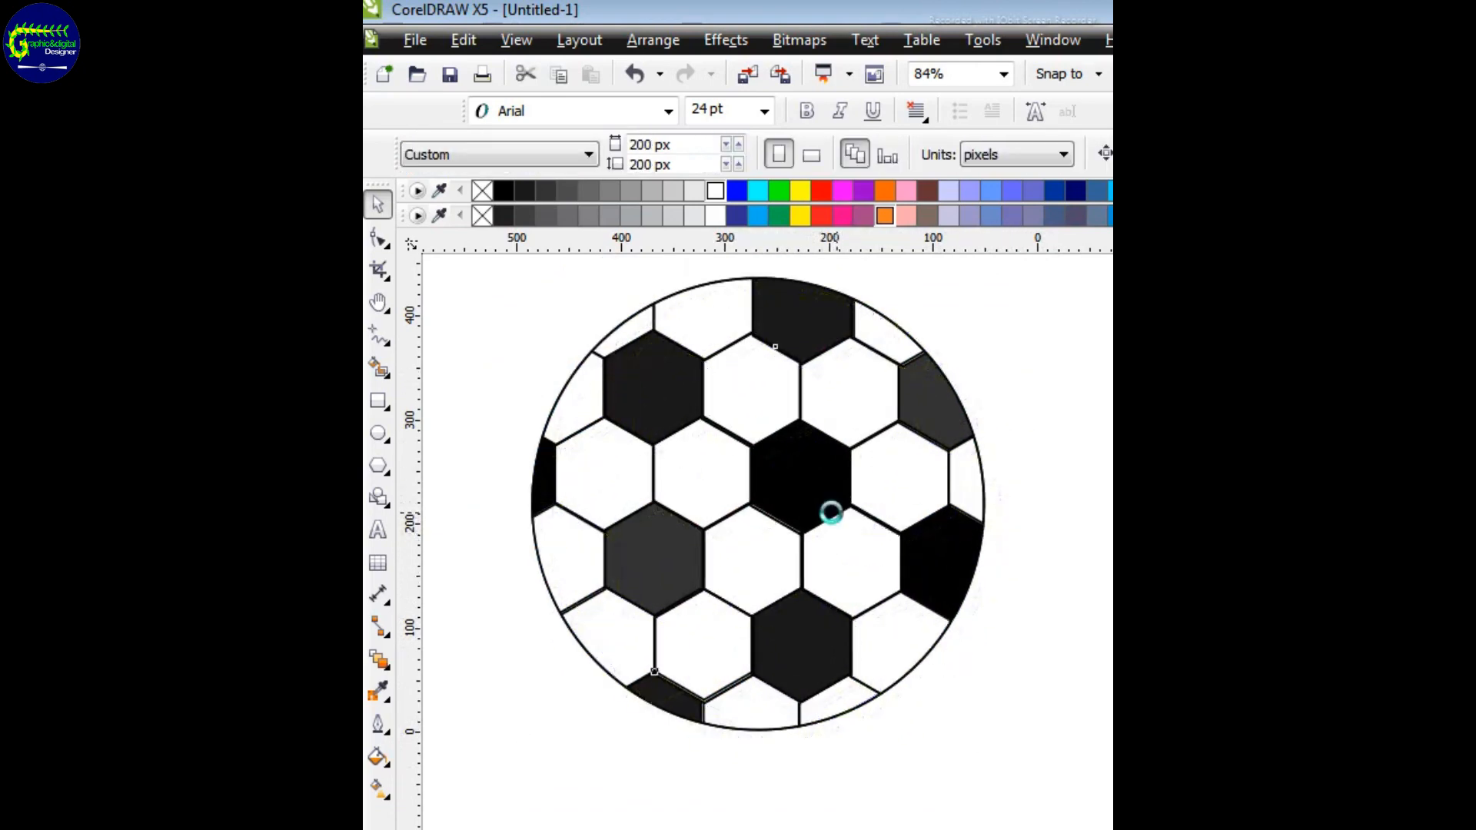
drag(831, 513, 857, 528)
click(1045, 385)
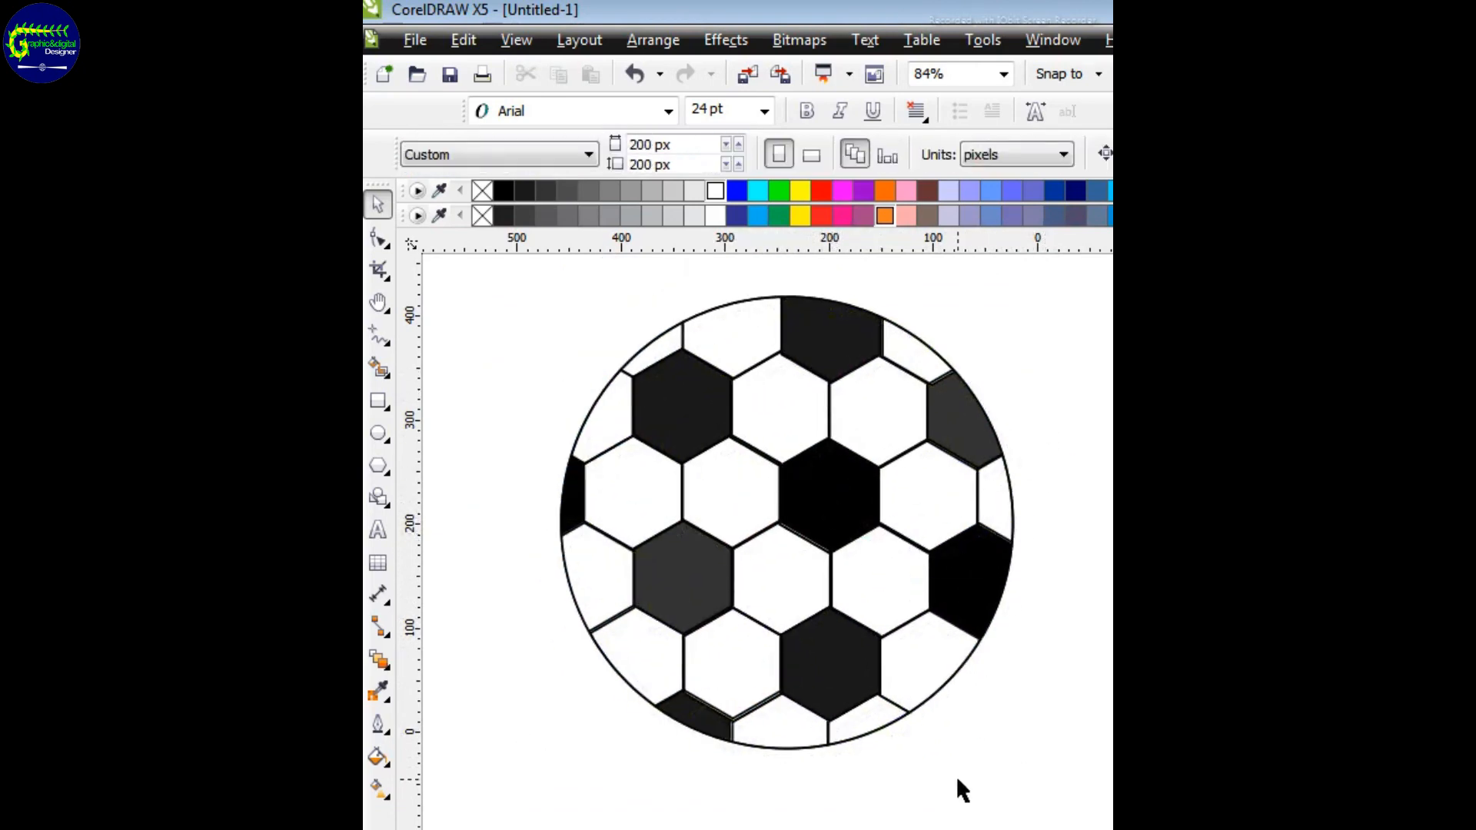